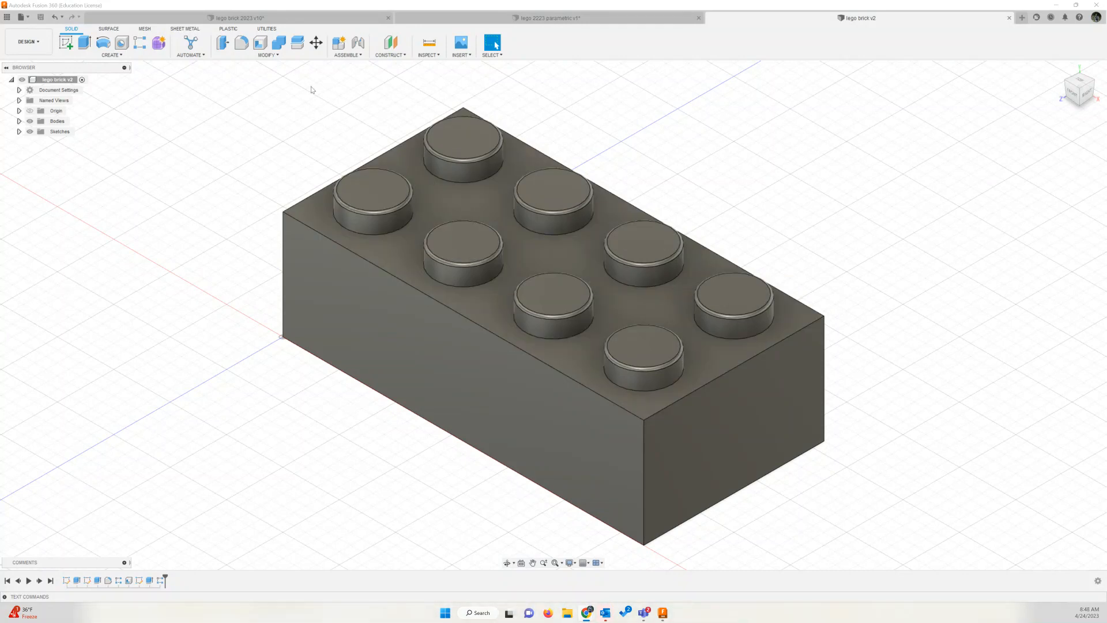
Review the user parameters defined for the brick and their expressions.
click(278, 58)
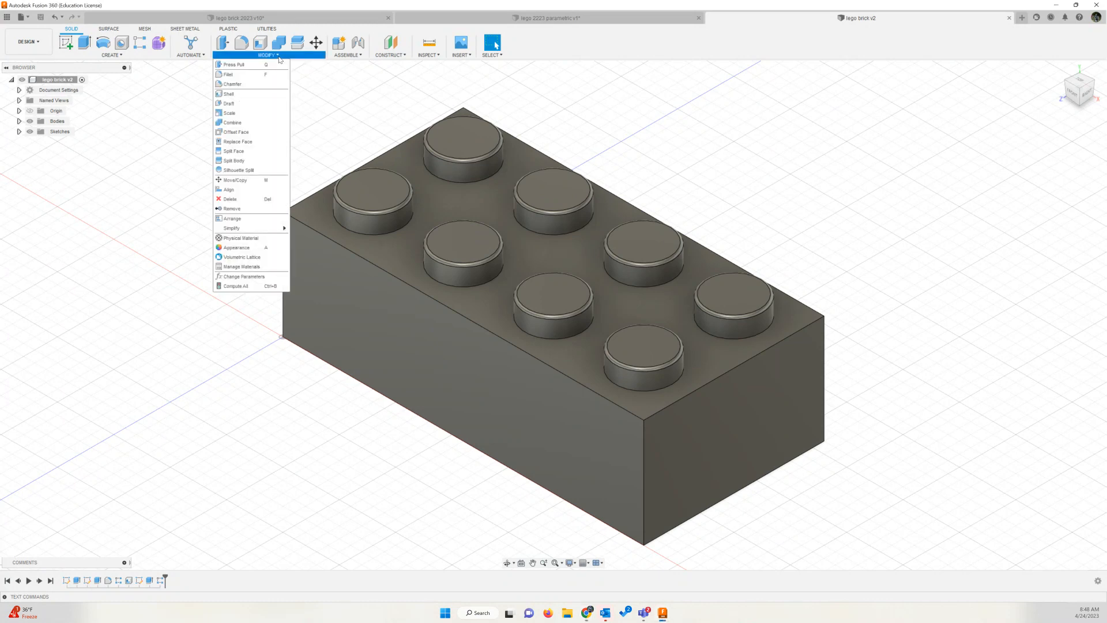
click(252, 278)
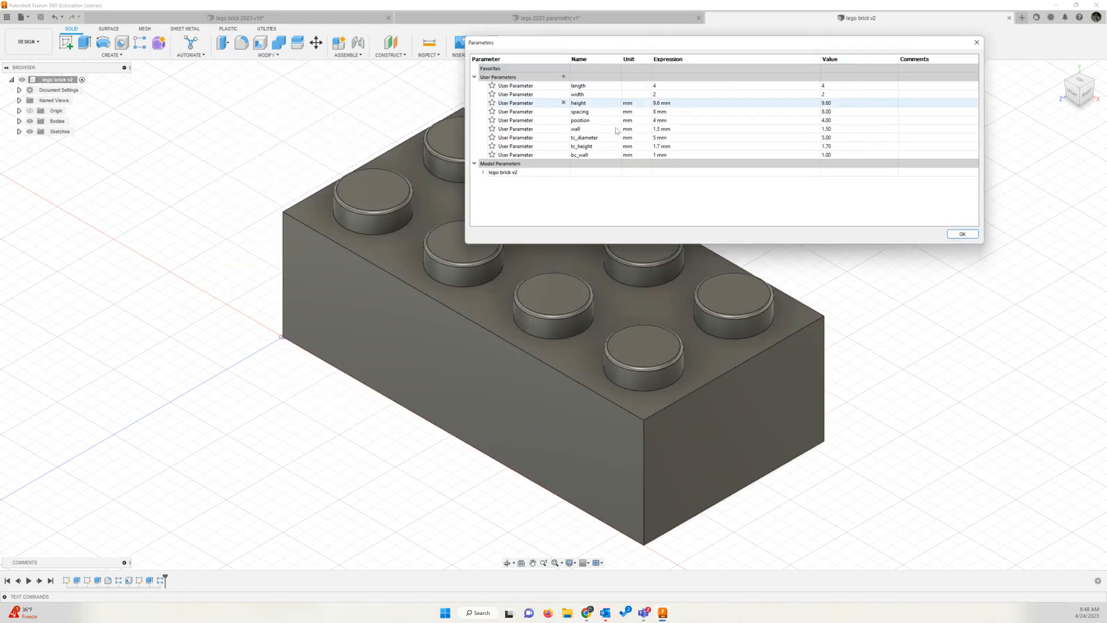
click(962, 234)
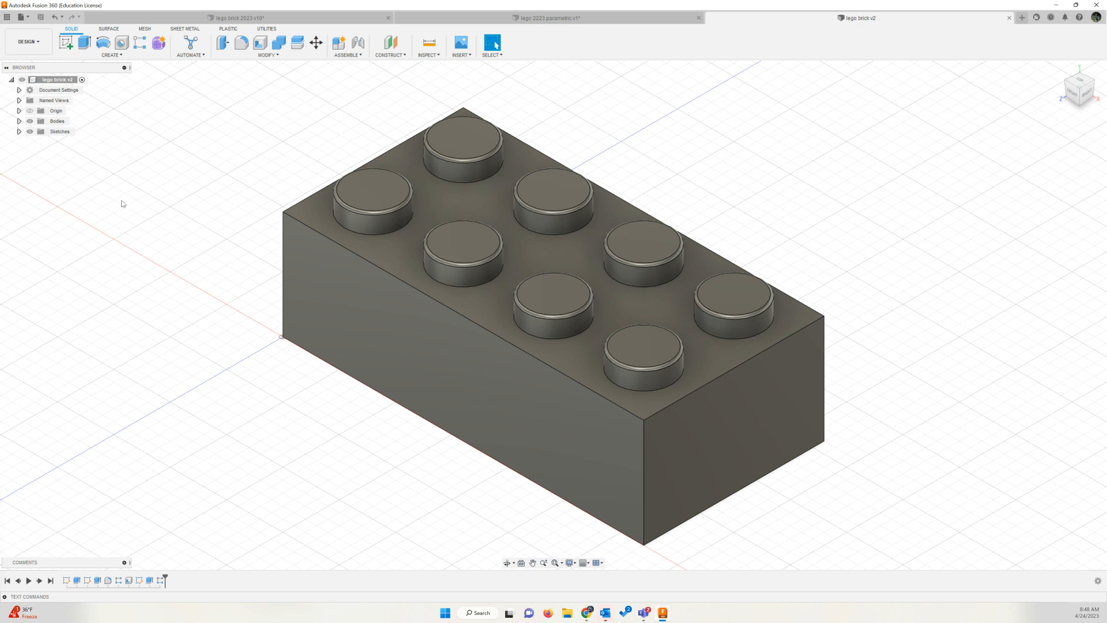
Edit the brick's base rectangle sketch and set the long side's dimension to length * spacing.
right_click(67, 580)
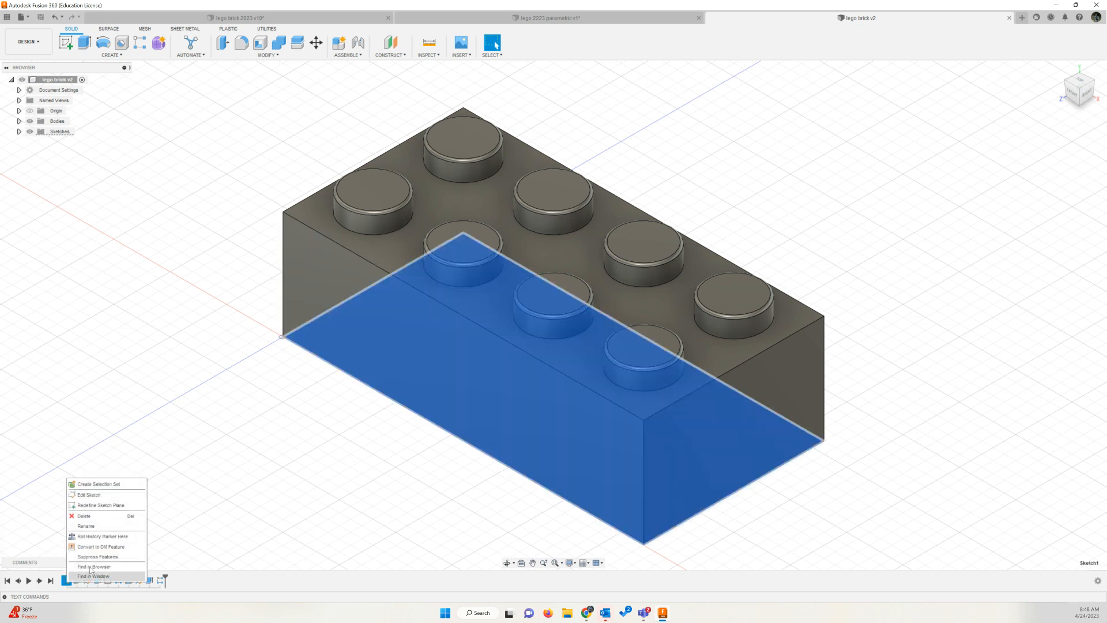
click(109, 496)
scroll(601, 379, down, 3)
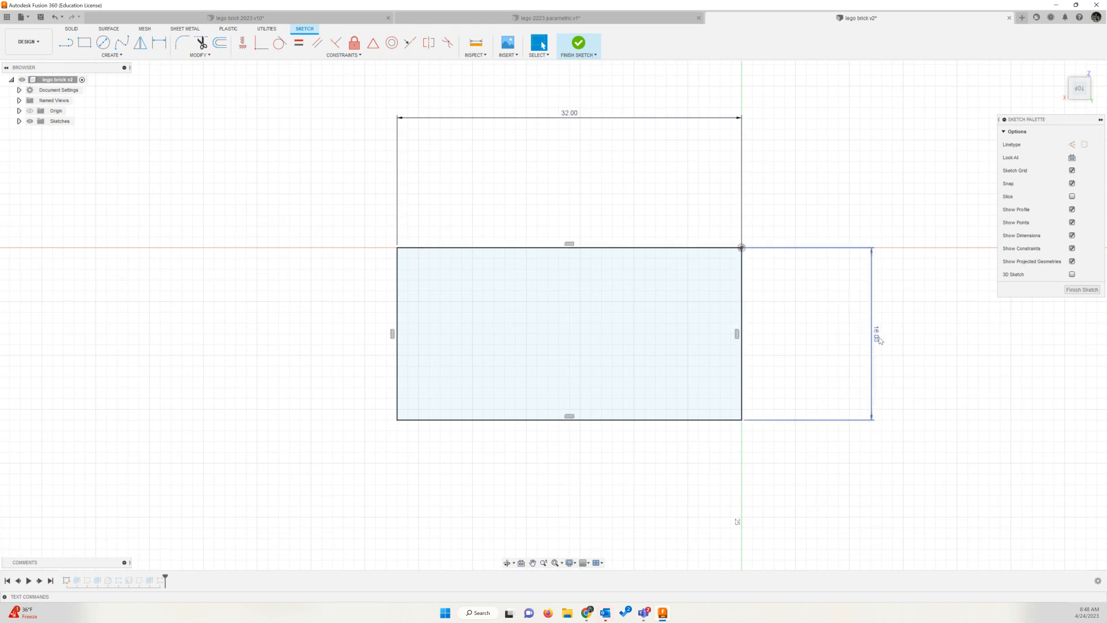
double_click(571, 115)
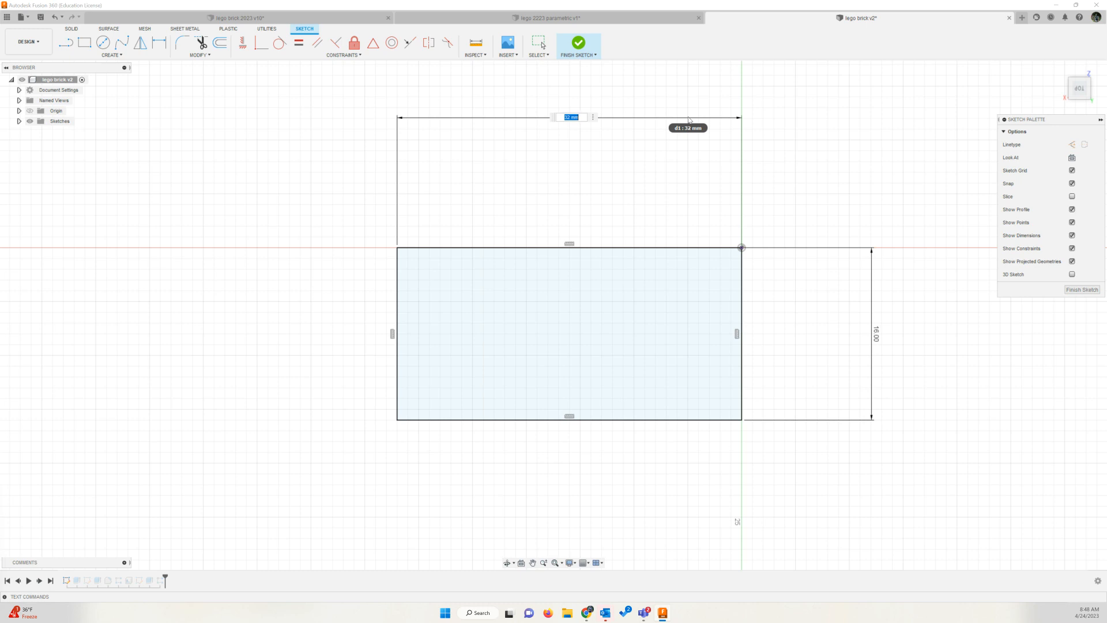
text(le)
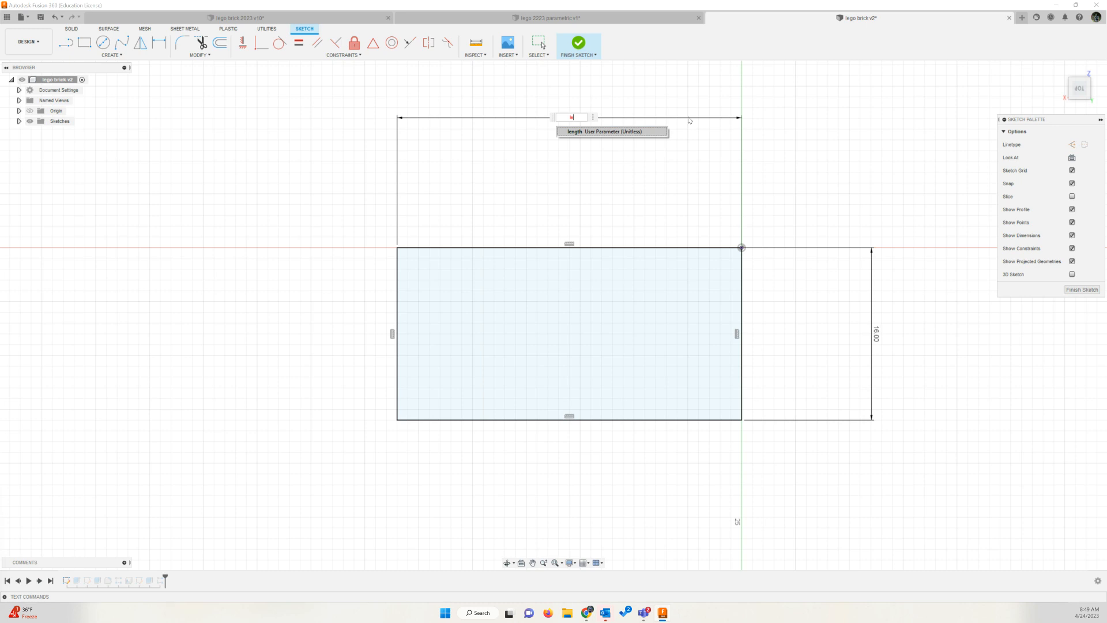
key(Return)
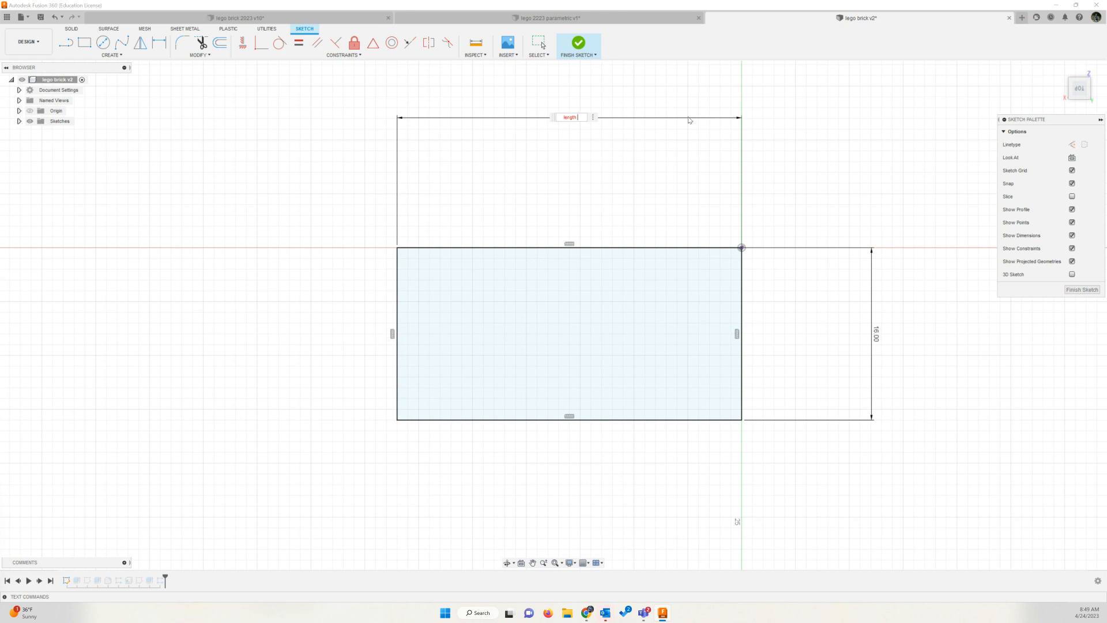
text(* s)
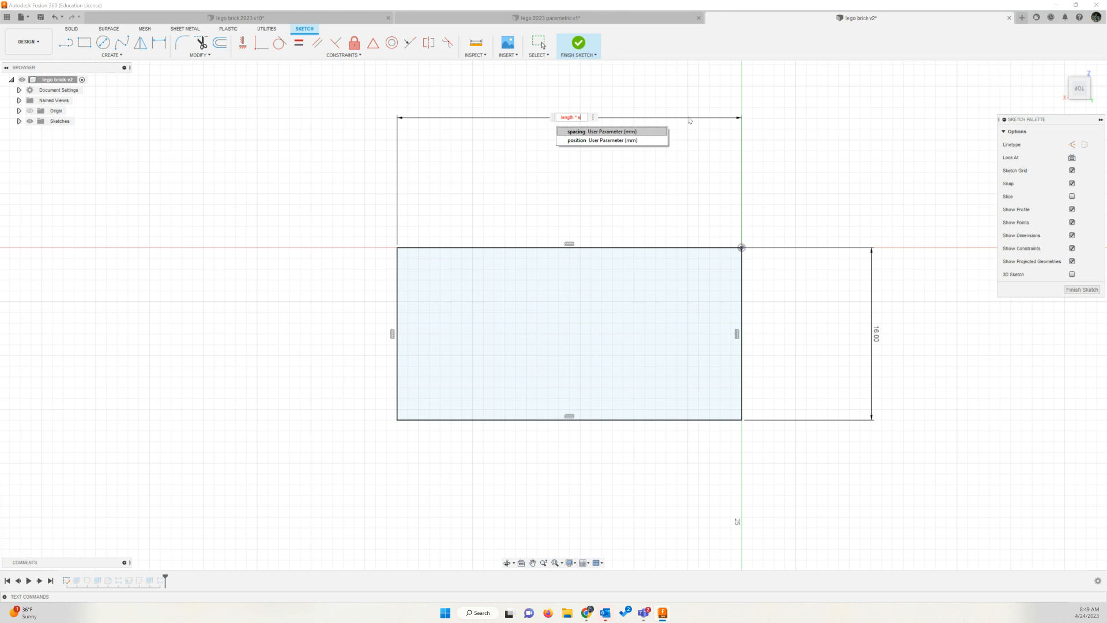
text(pacing)
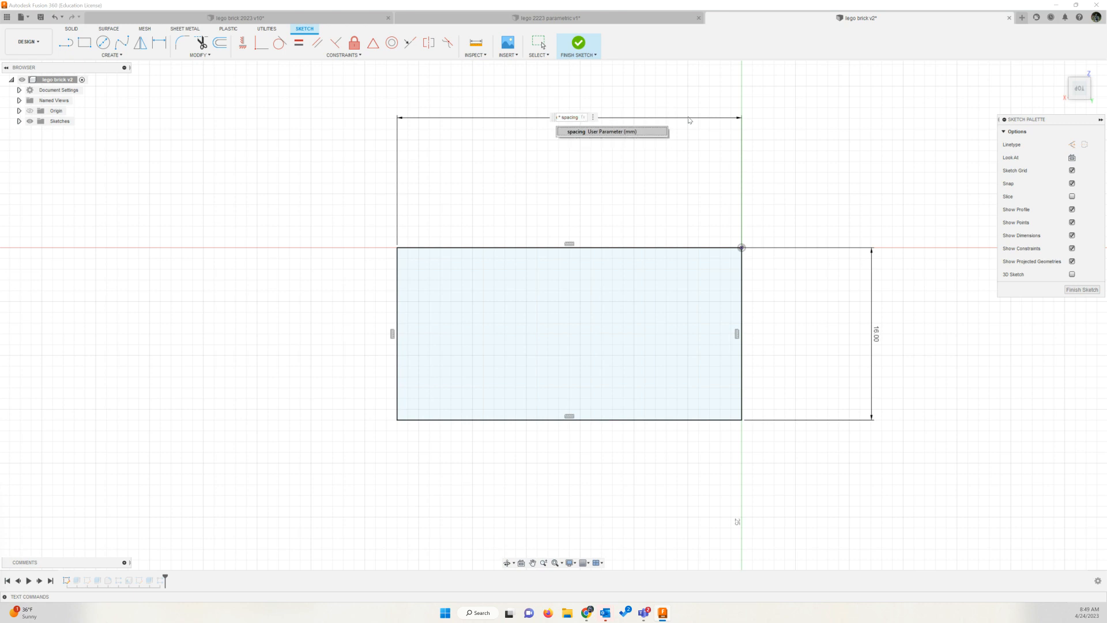
key(Return)
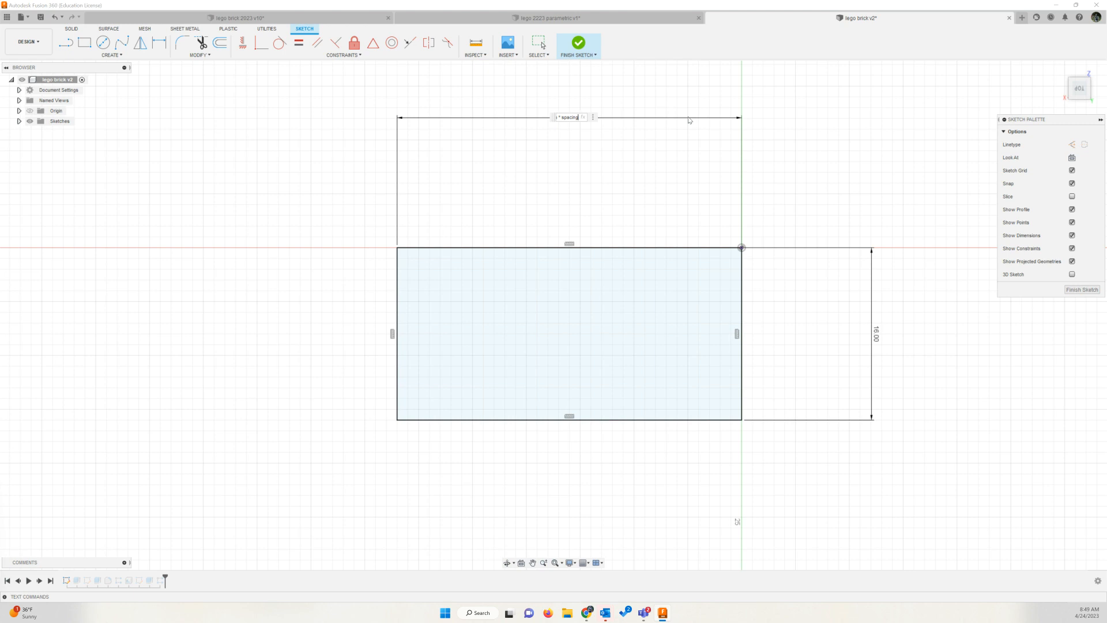
key(Return)
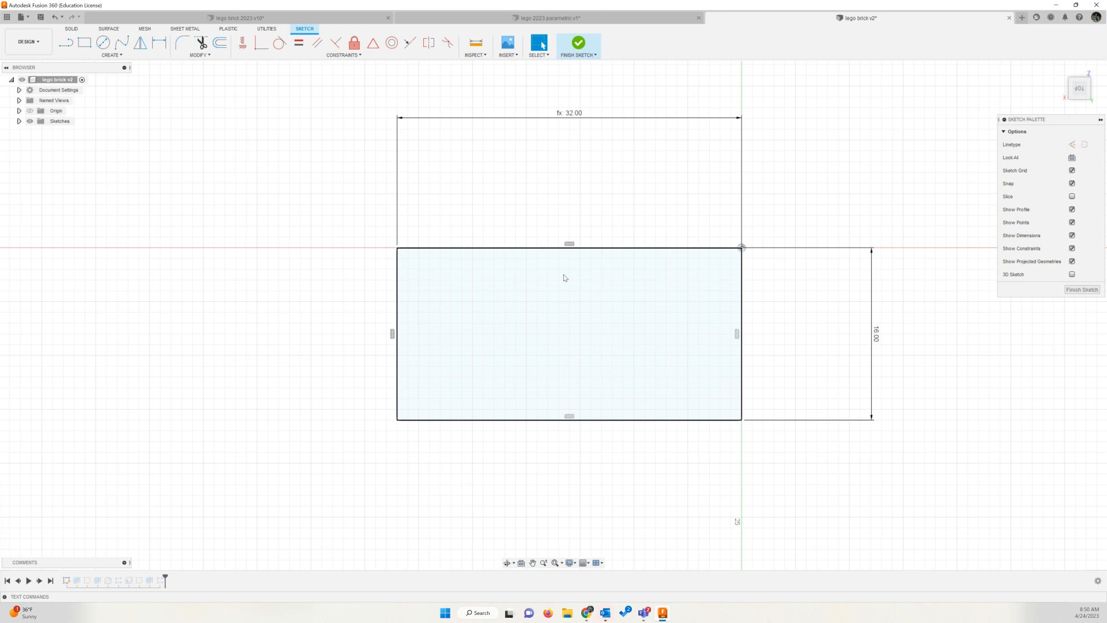
Set the base rectangle's short side dimension to width * spacing and finish the sketch.
click(879, 339)
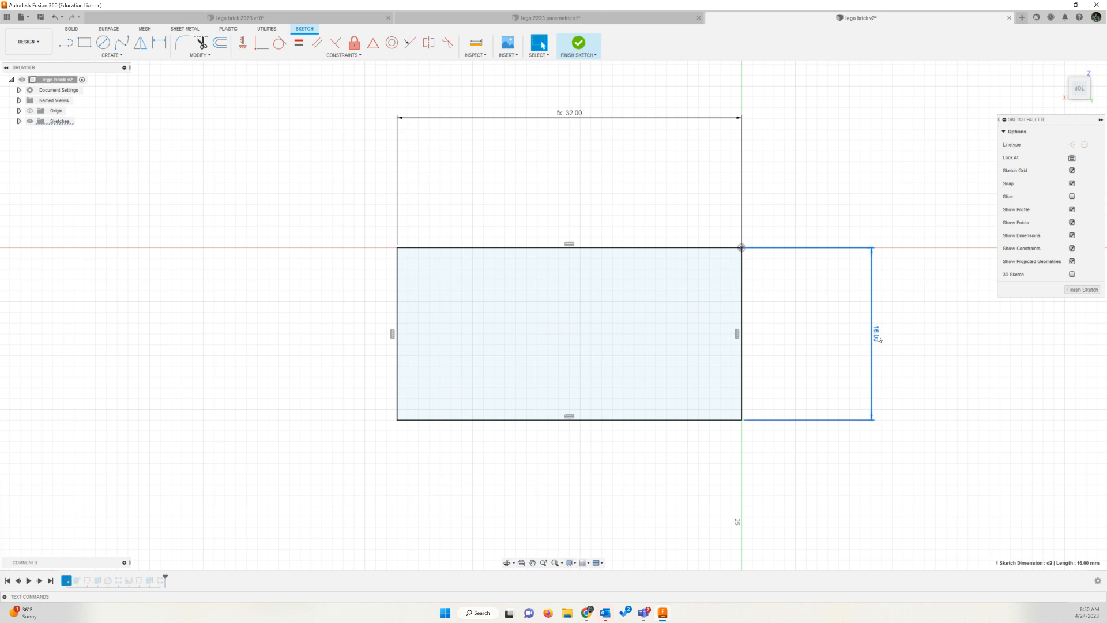
double_click(879, 339)
text(width)
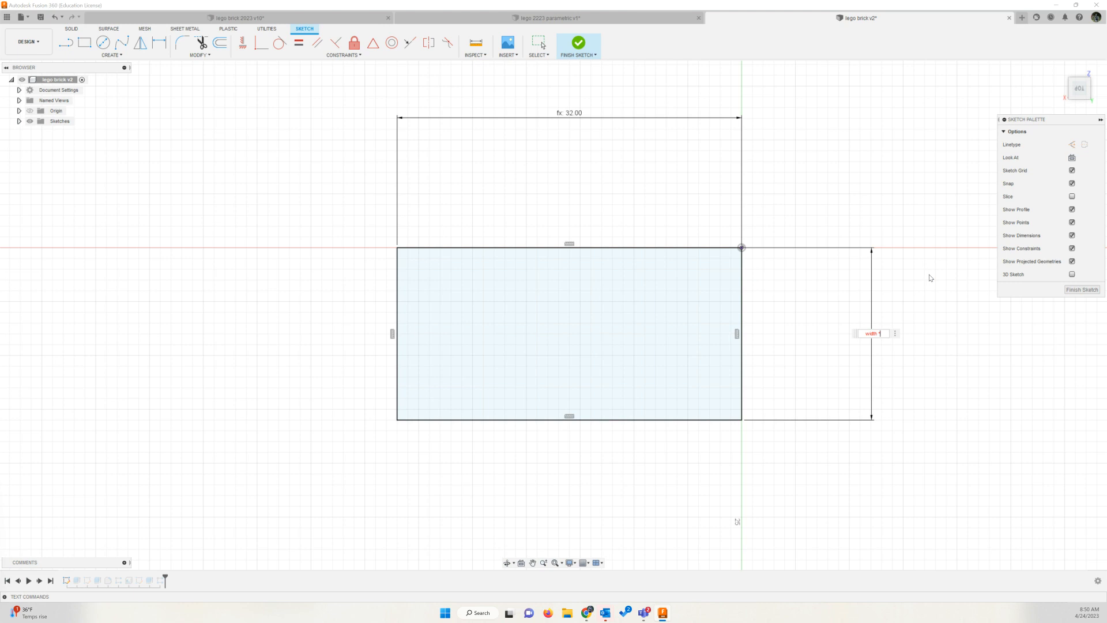
text( * spacing)
key(Return)
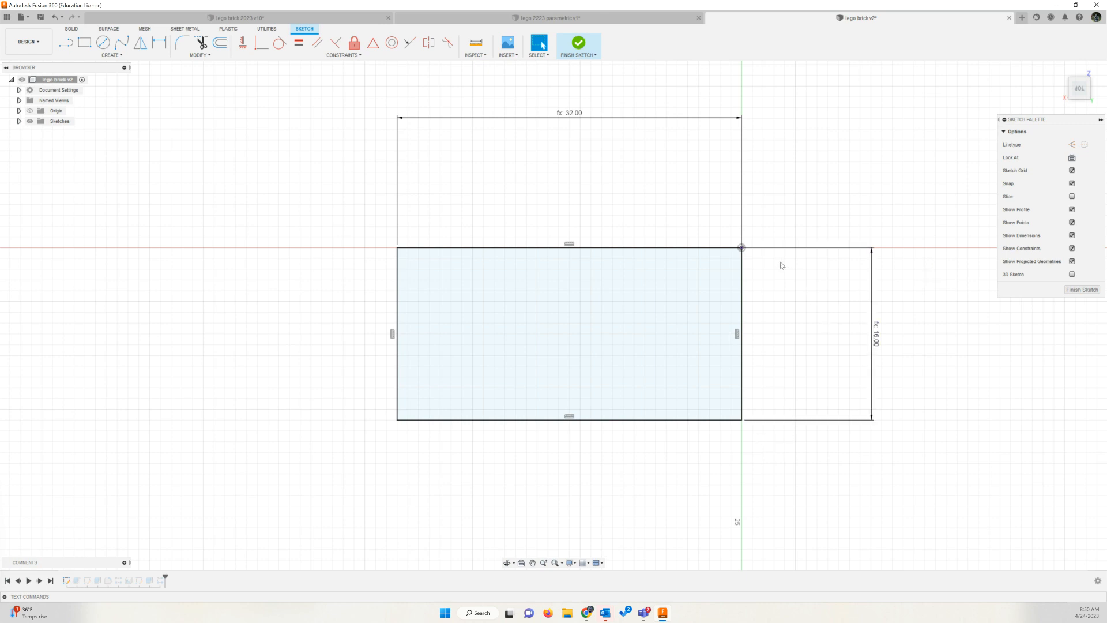
click(580, 44)
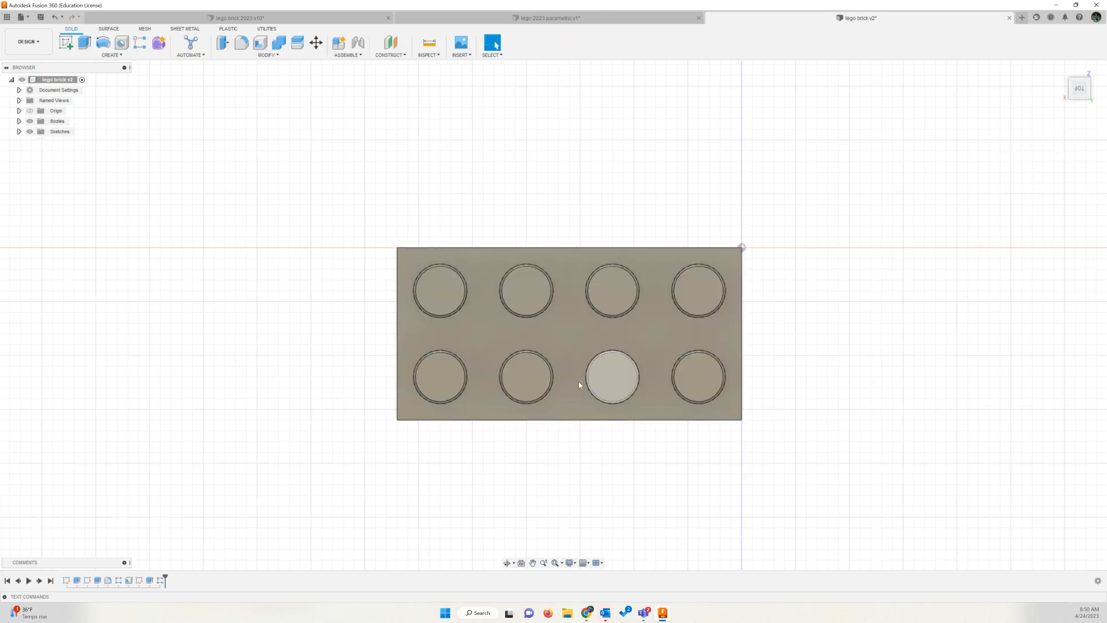
Edit the brick's base extrusion and set its distance to the height parameter.
right_click(77, 581)
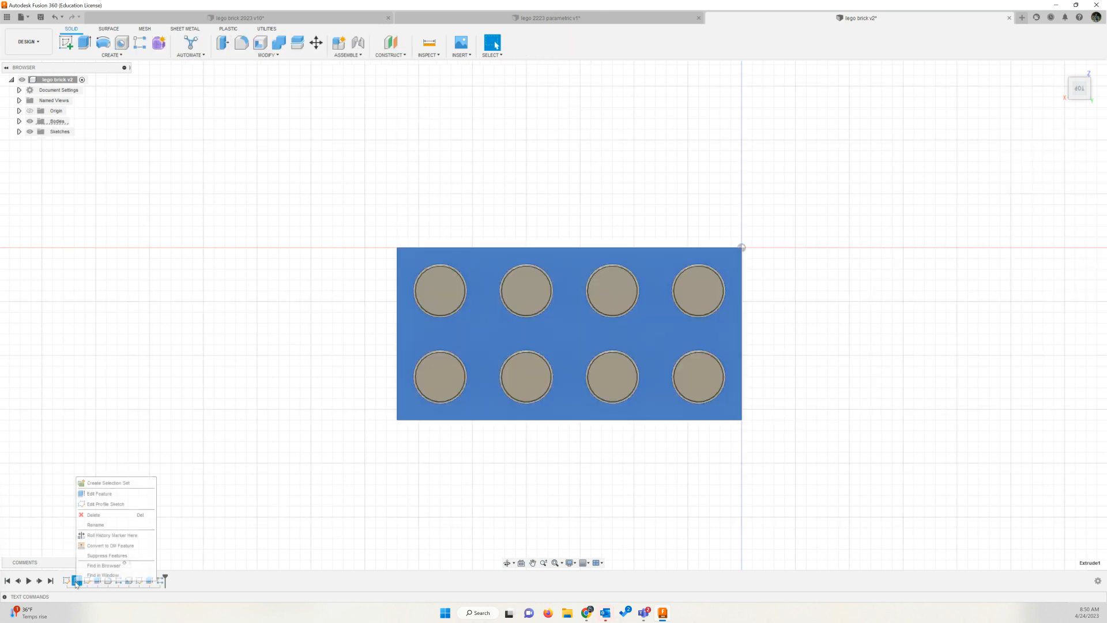
click(99, 496)
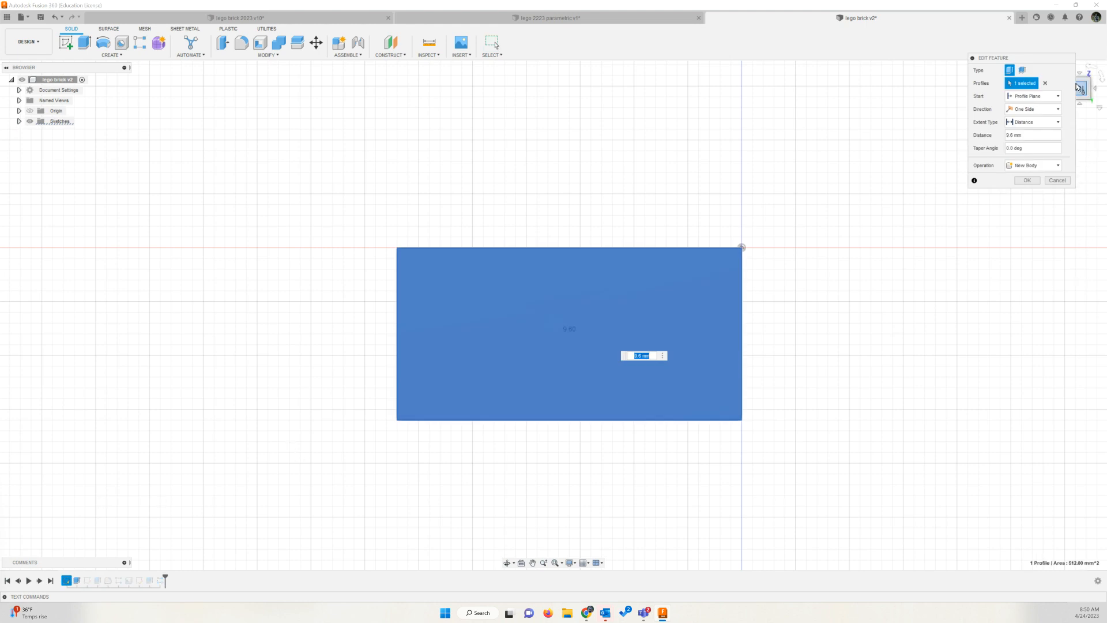
drag(1084, 83, 1089, 62)
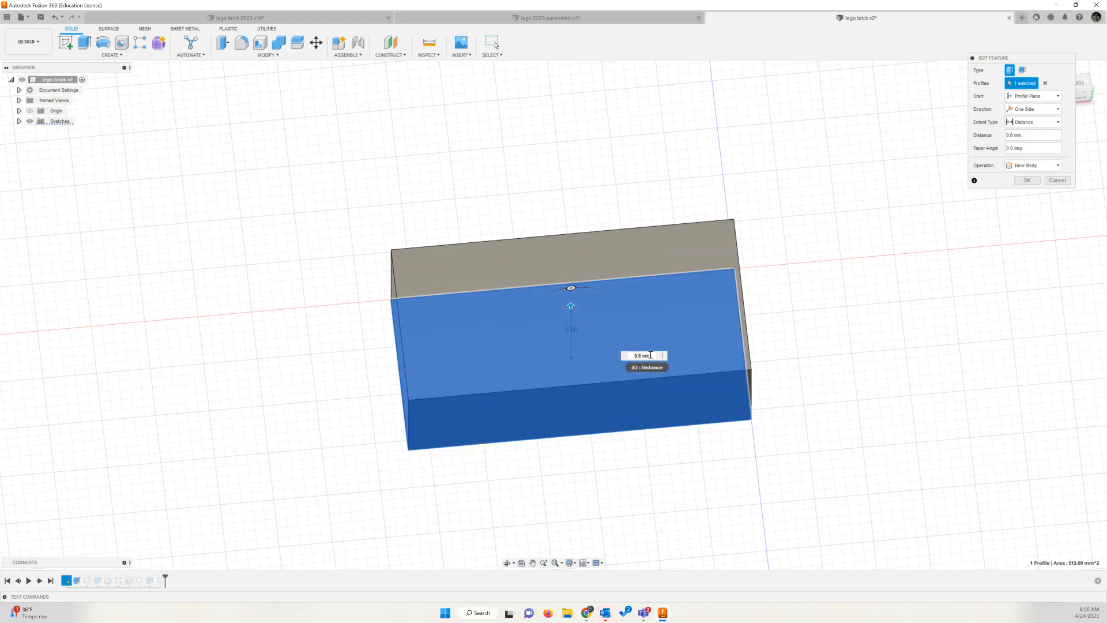
drag(650, 356, 619, 357)
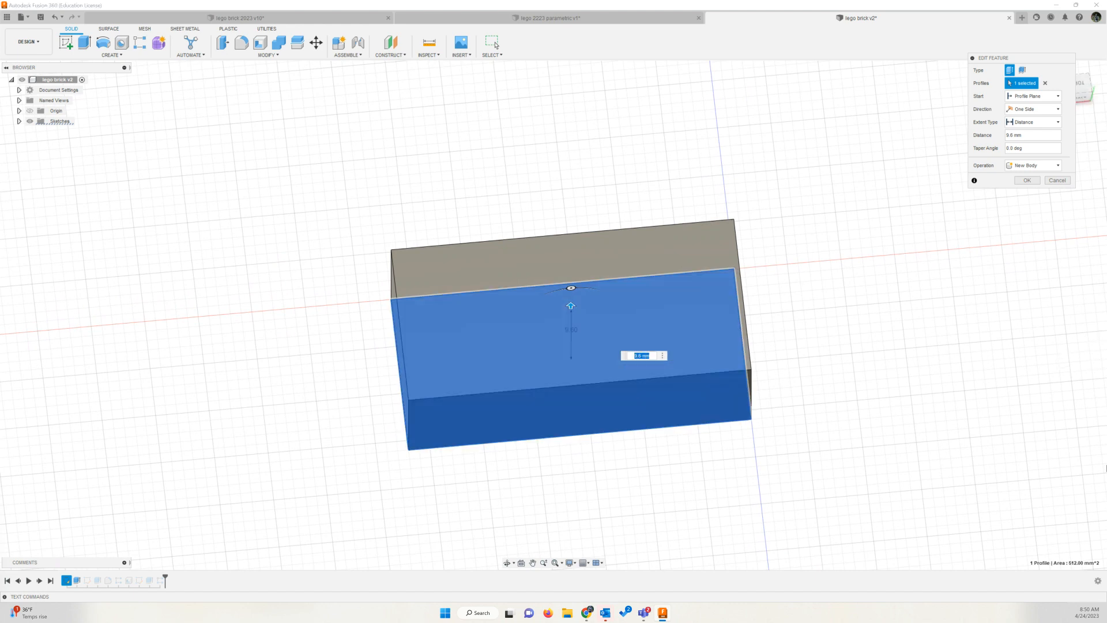
text(height)
key(Return)
key(Return)
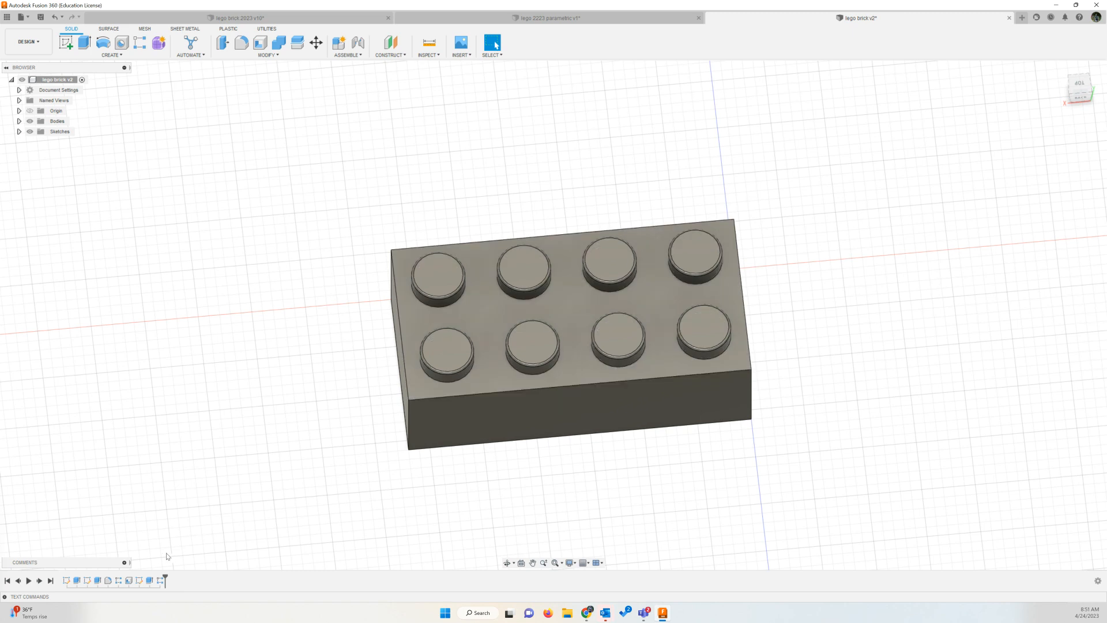
Edit the stud's circle sketch and set both centre offsets from the brick's edges to the position parameter.
right_click(96, 581)
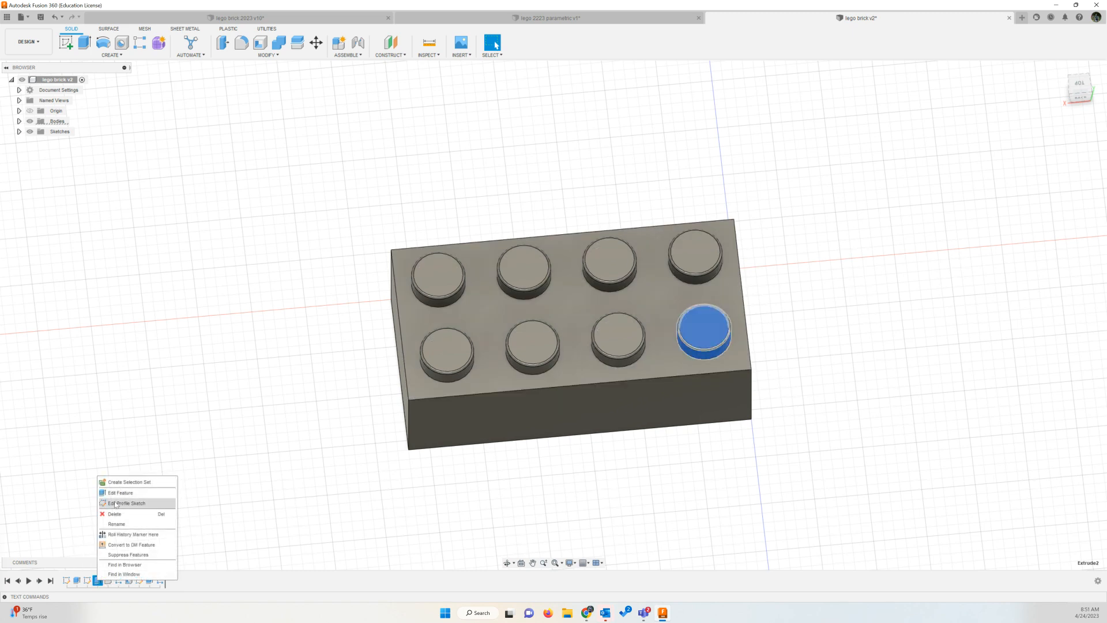
click(76, 465)
click(88, 582)
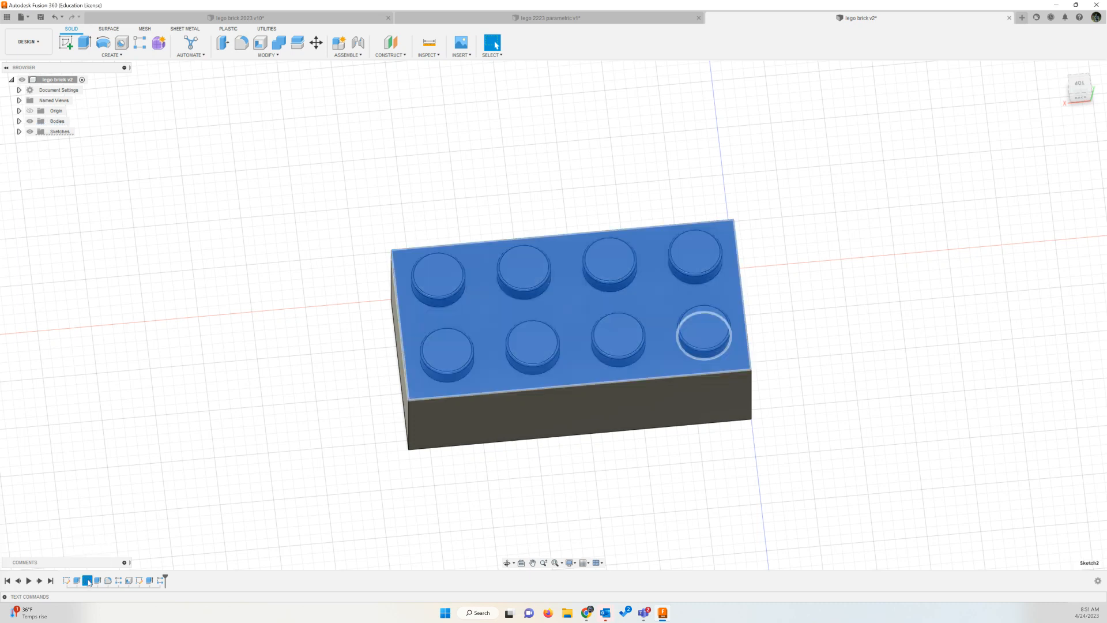
right_click(88, 582)
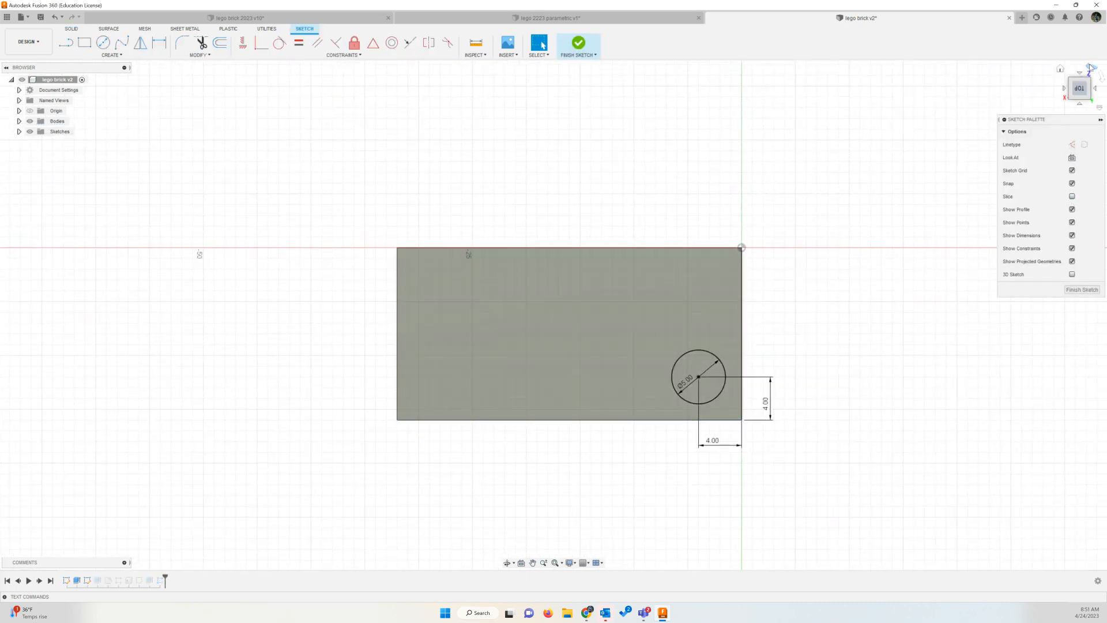
click(1091, 65)
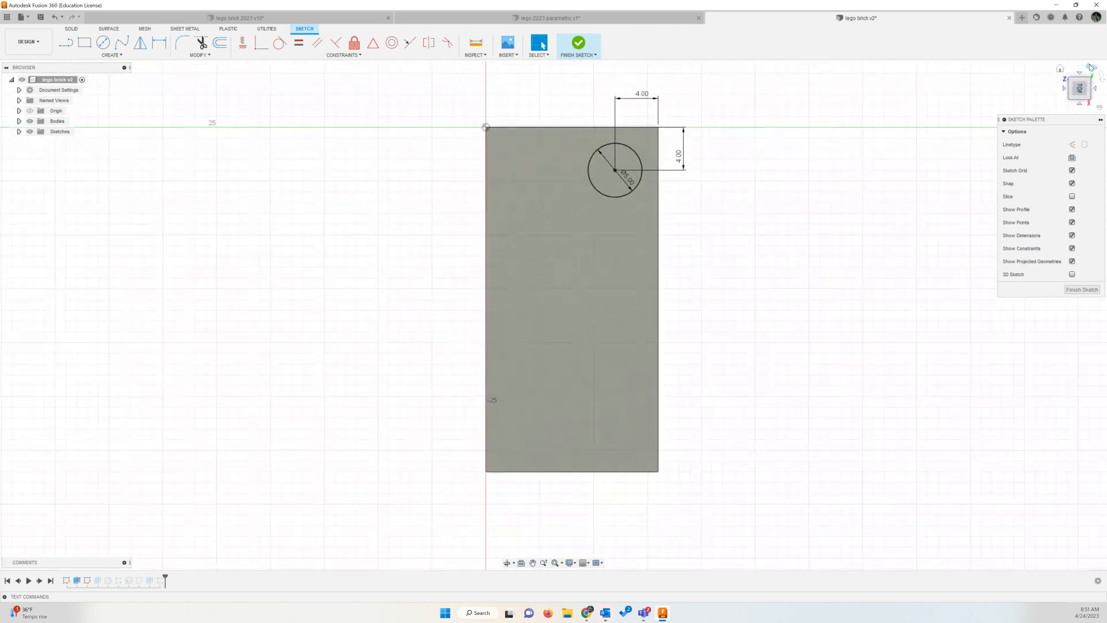
click(1091, 66)
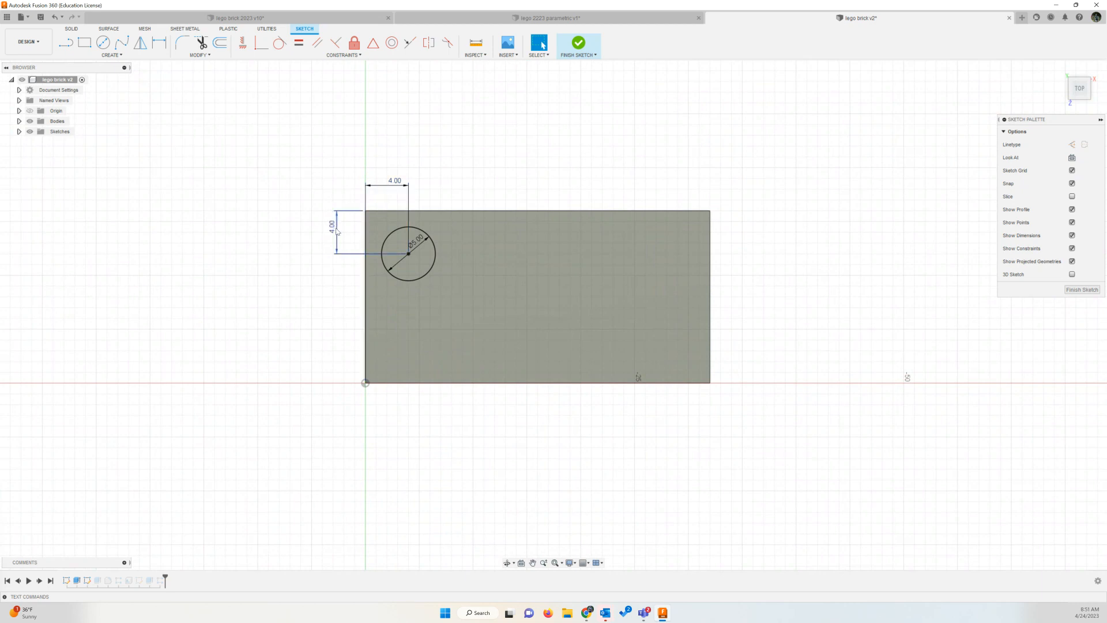
double_click(395, 181)
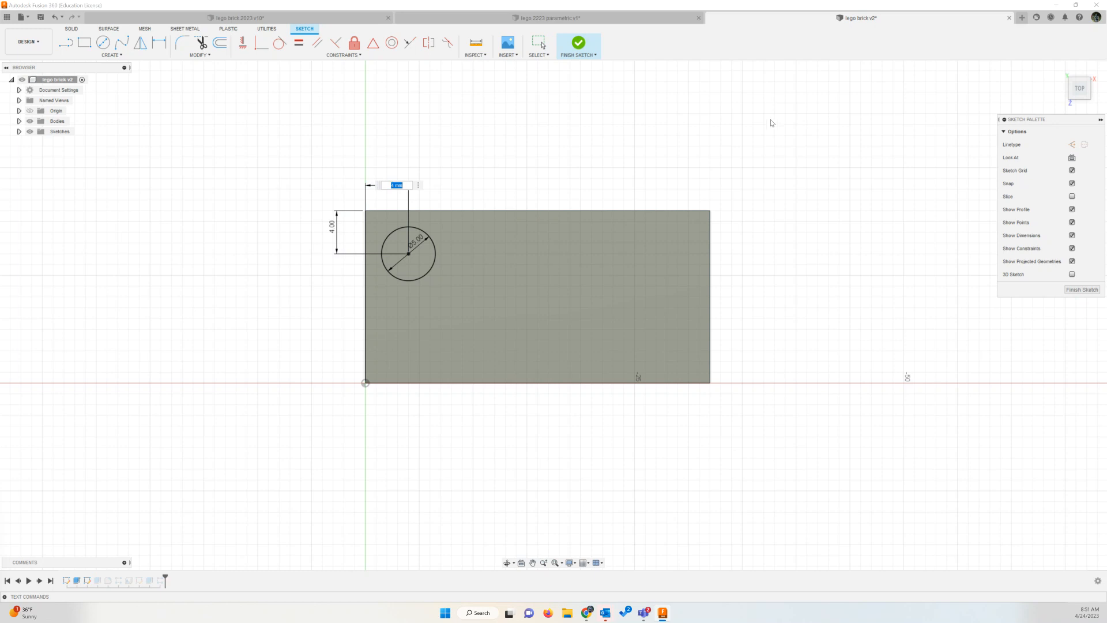
text(po)
key(Return)
key(Return)
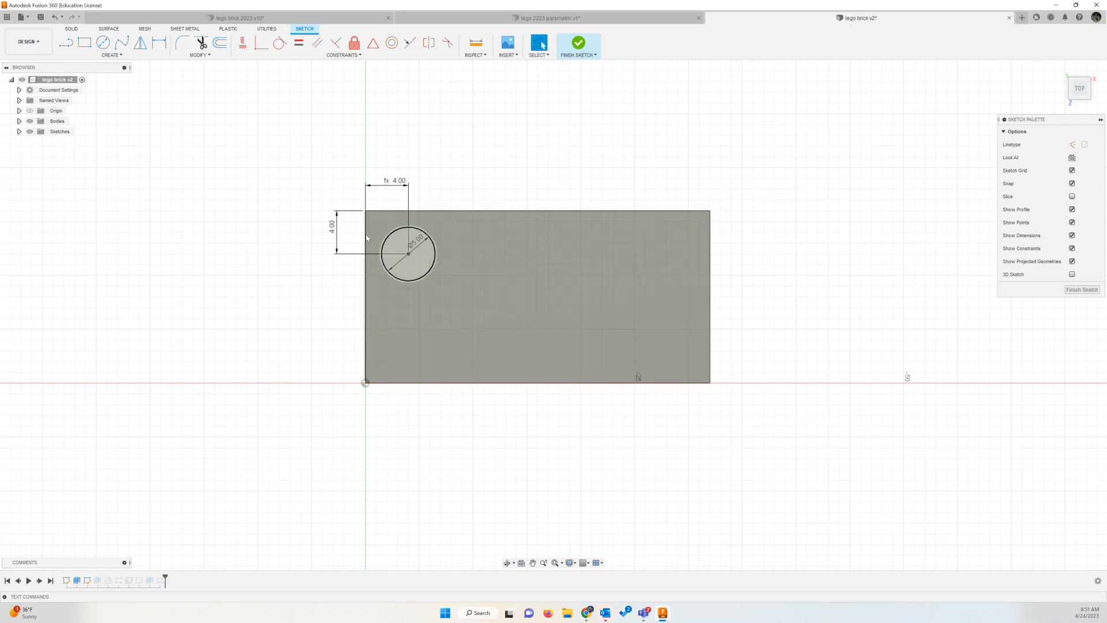
double_click(332, 227)
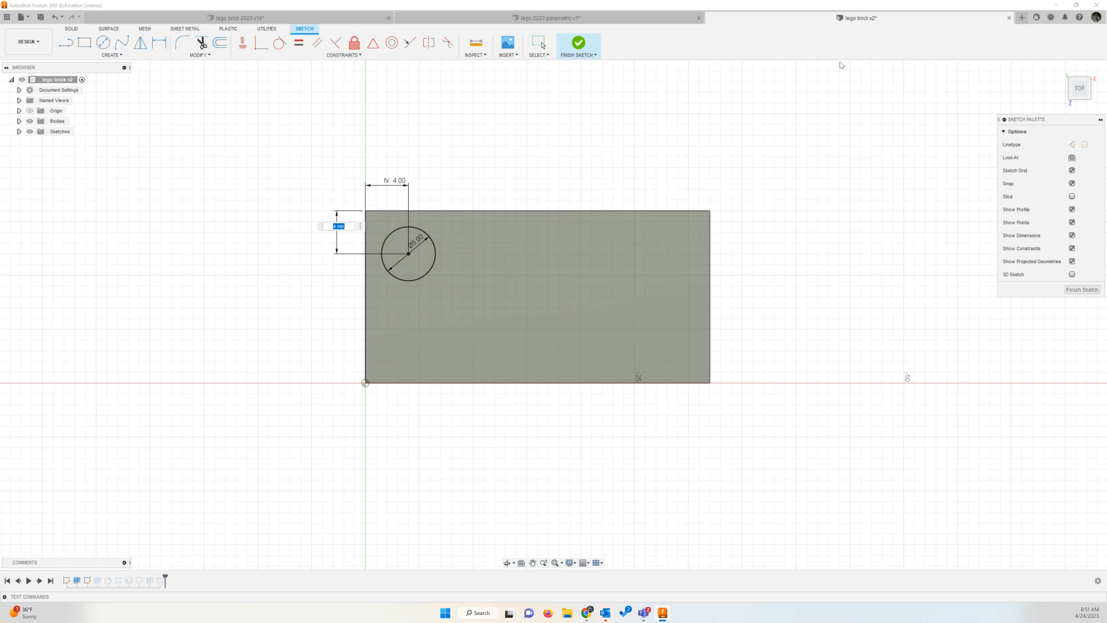
text(position)
key(Return)
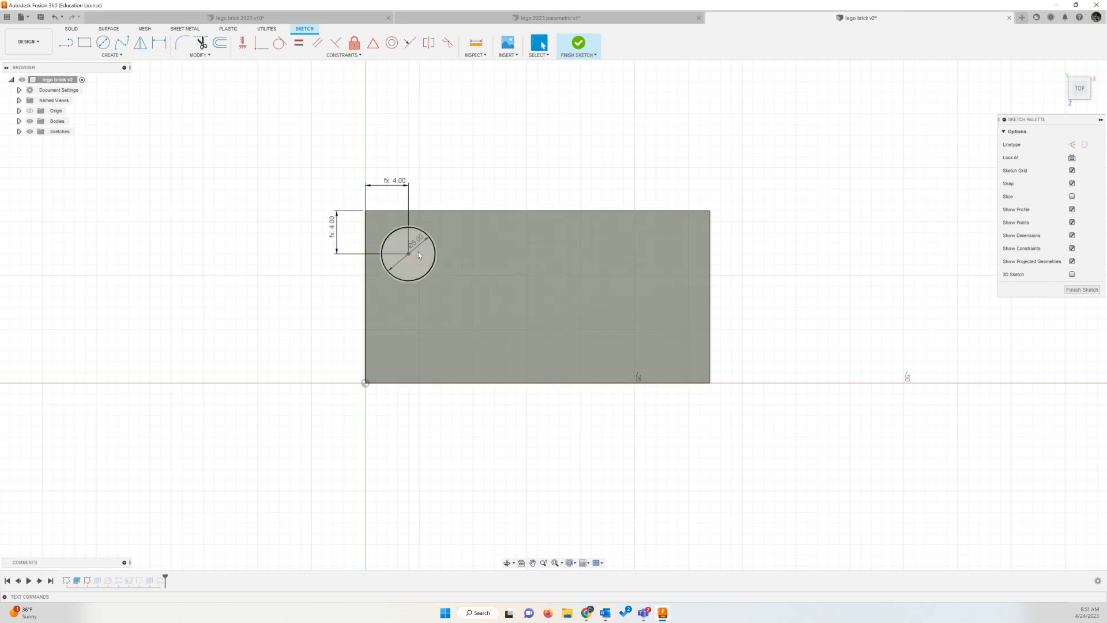
Set the stud circle's diameter to the tc_diameter parameter.
double_click(416, 242)
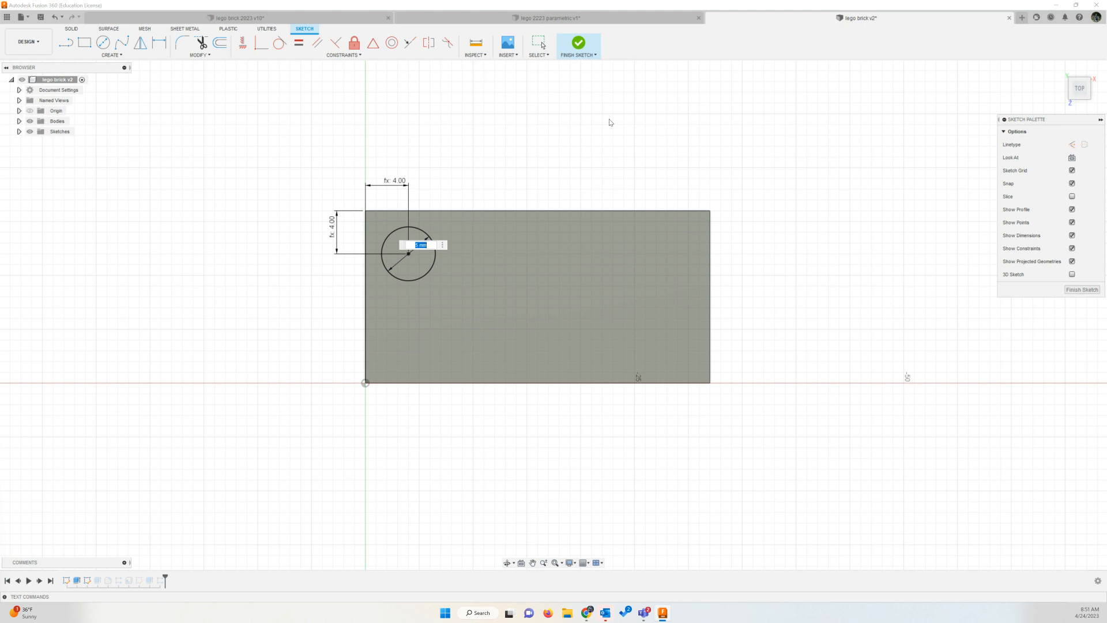
text(t)
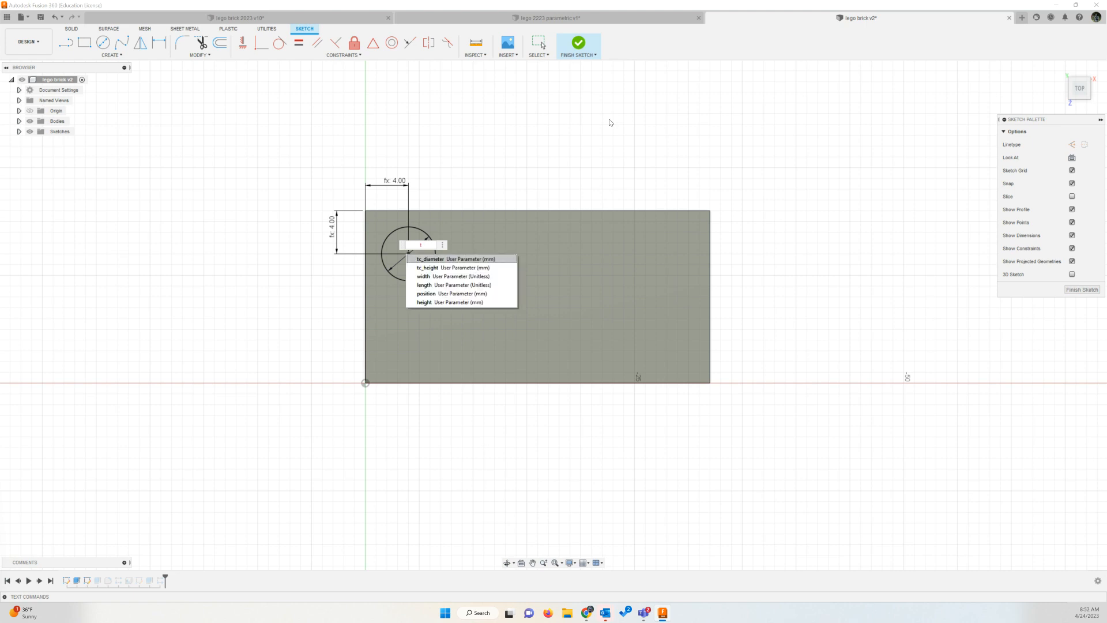
text(c)
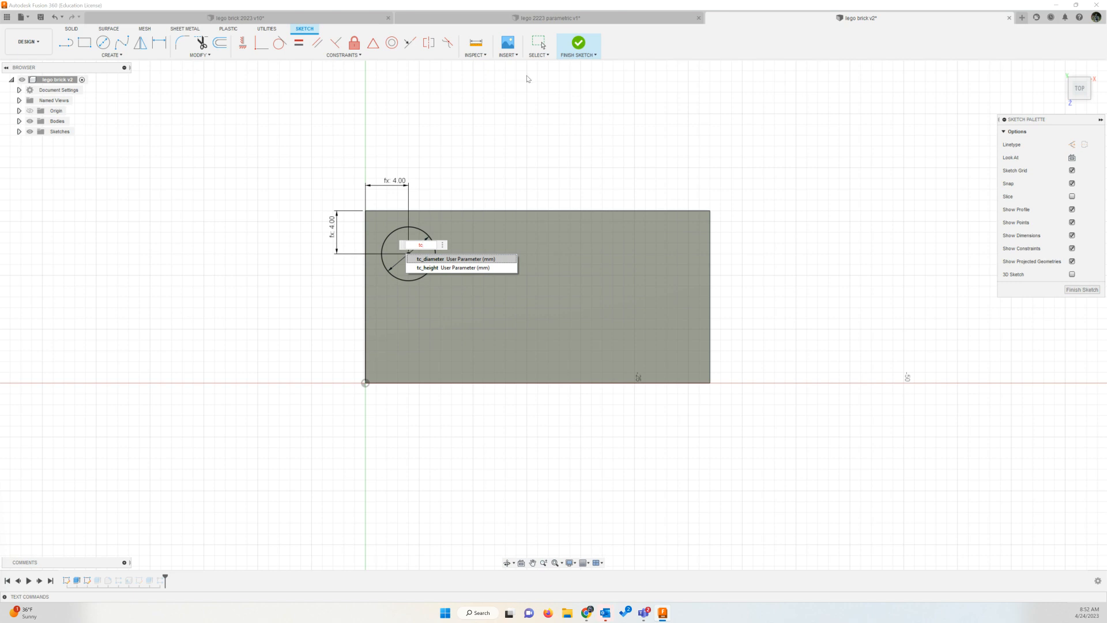
click(442, 261)
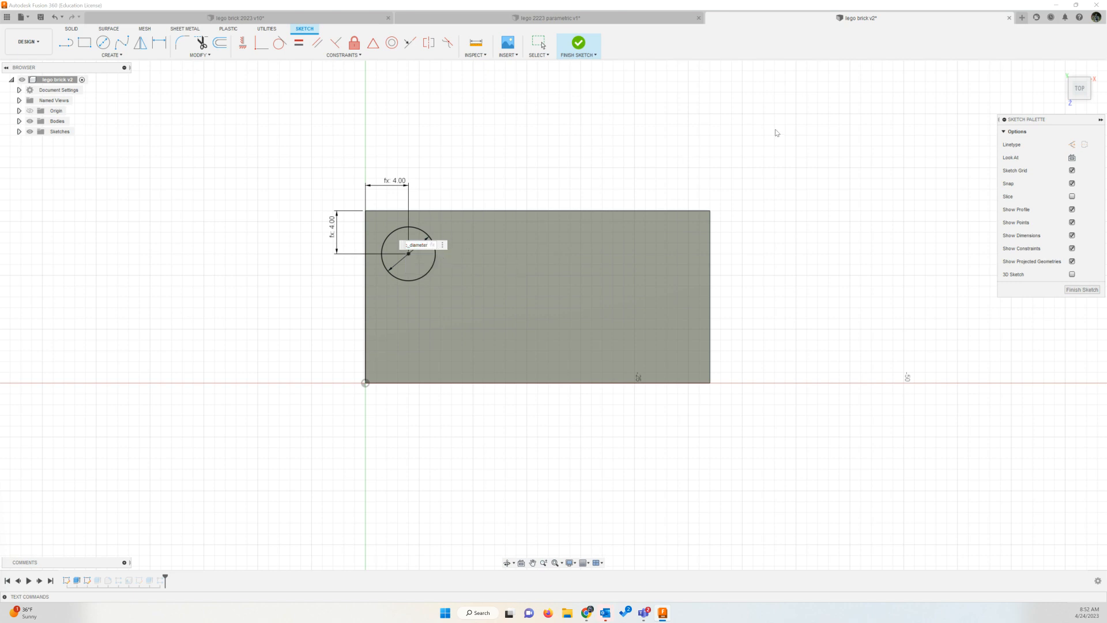
key(Return)
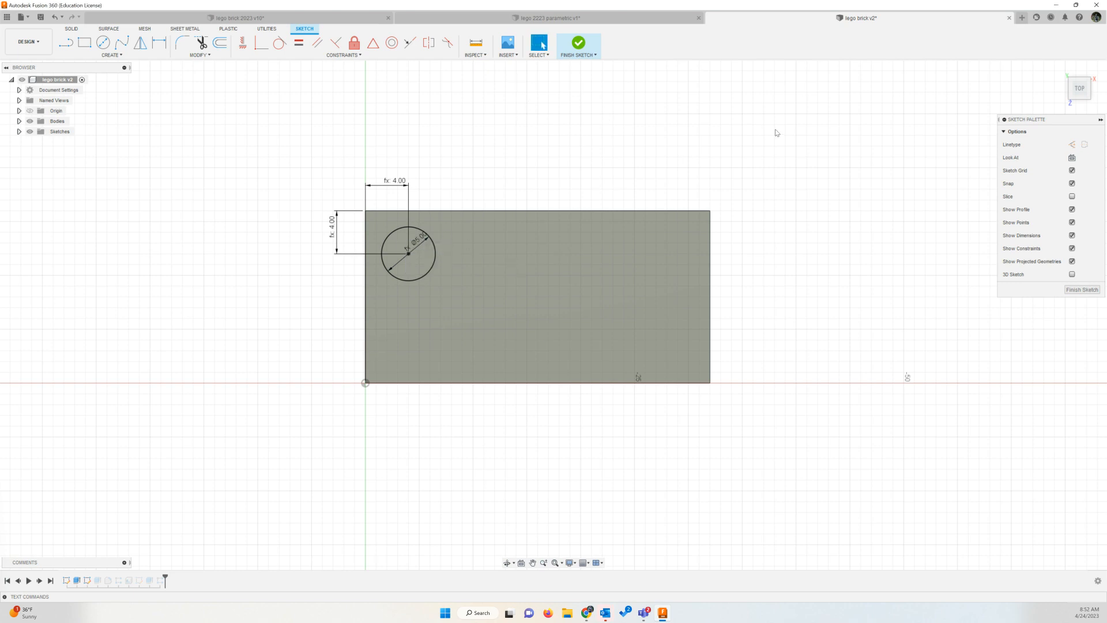
Finish the stud sketch, edit the stud's extrusion and set its distance to the tc_height parameter.
click(579, 43)
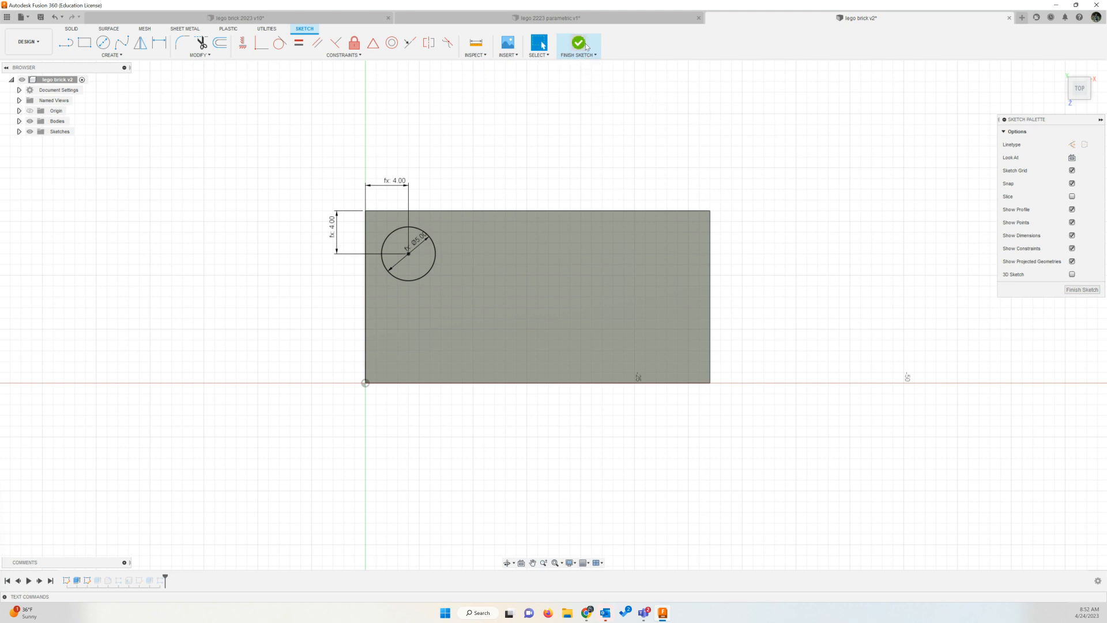
right_click(97, 581)
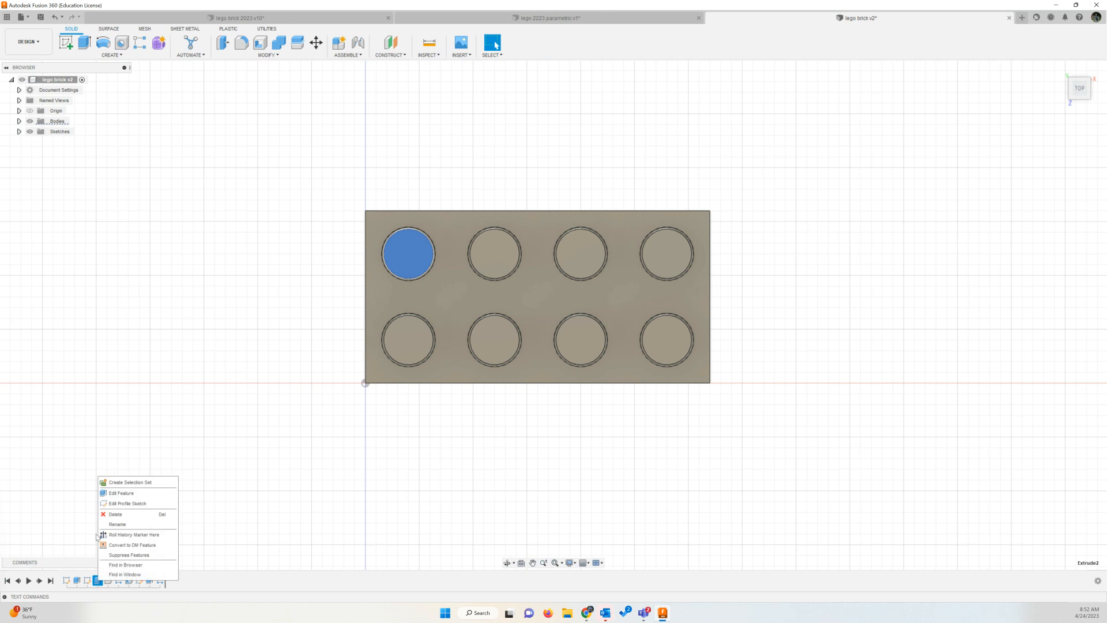
click(114, 494)
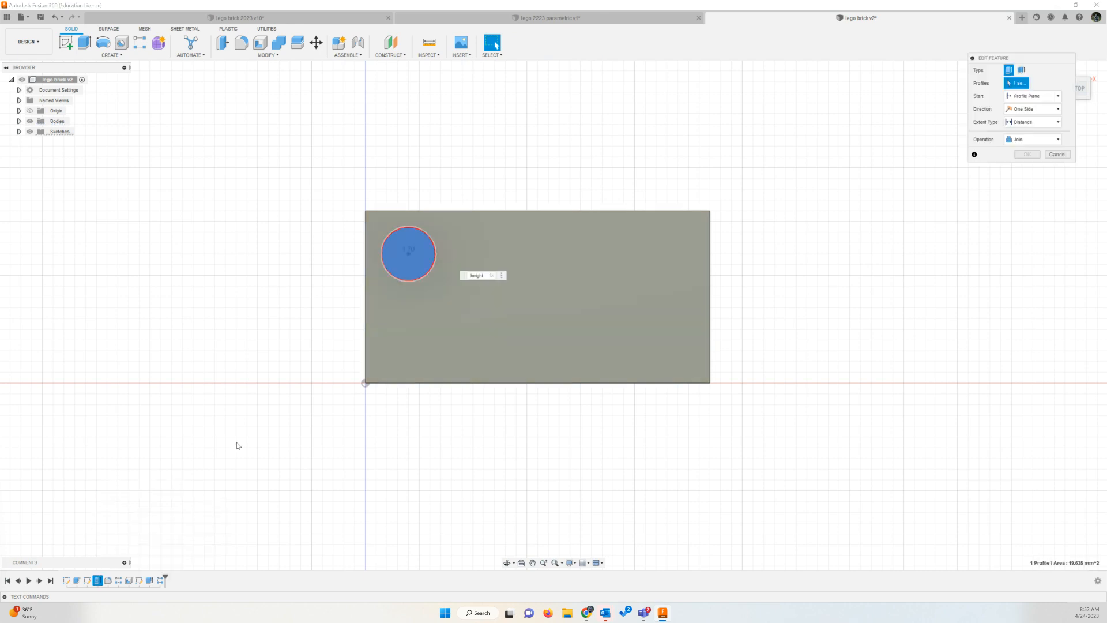
click(1062, 69)
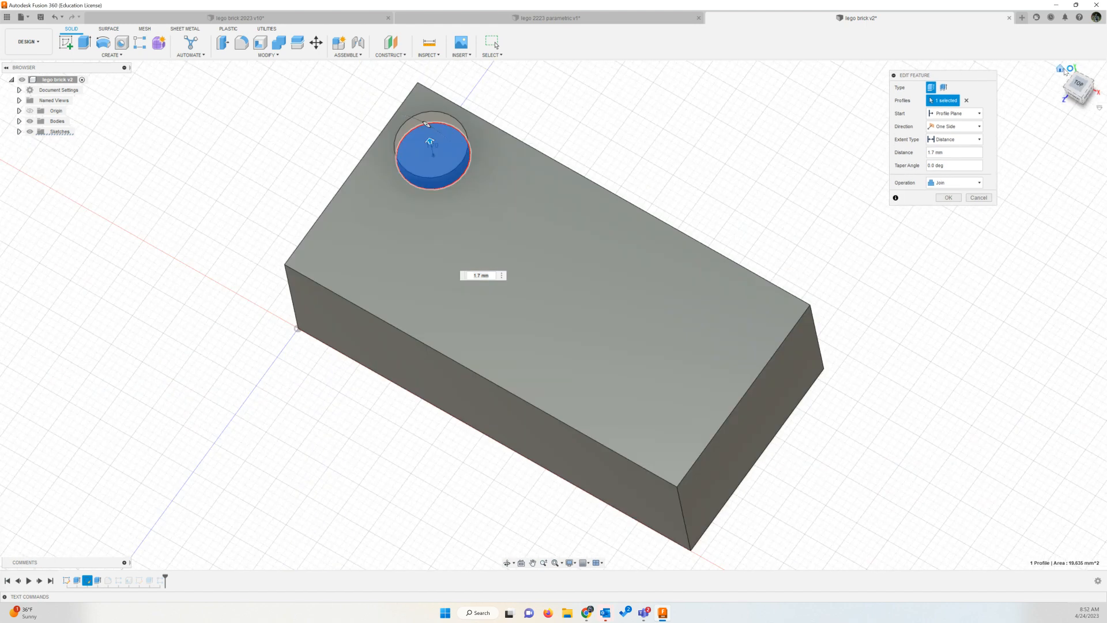
click(494, 277)
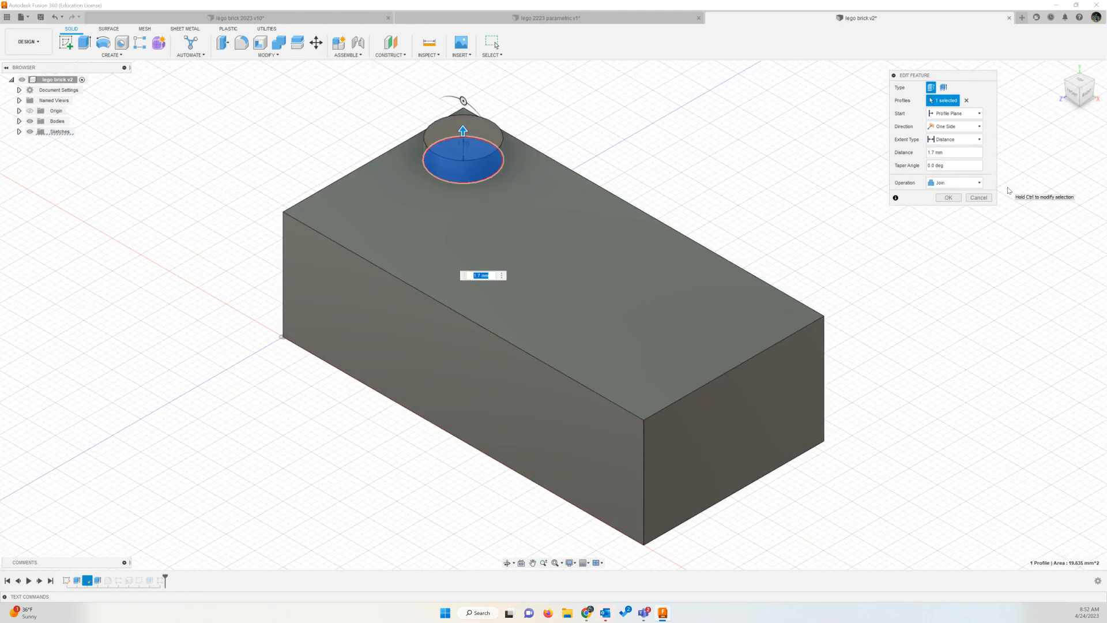
text(tc)
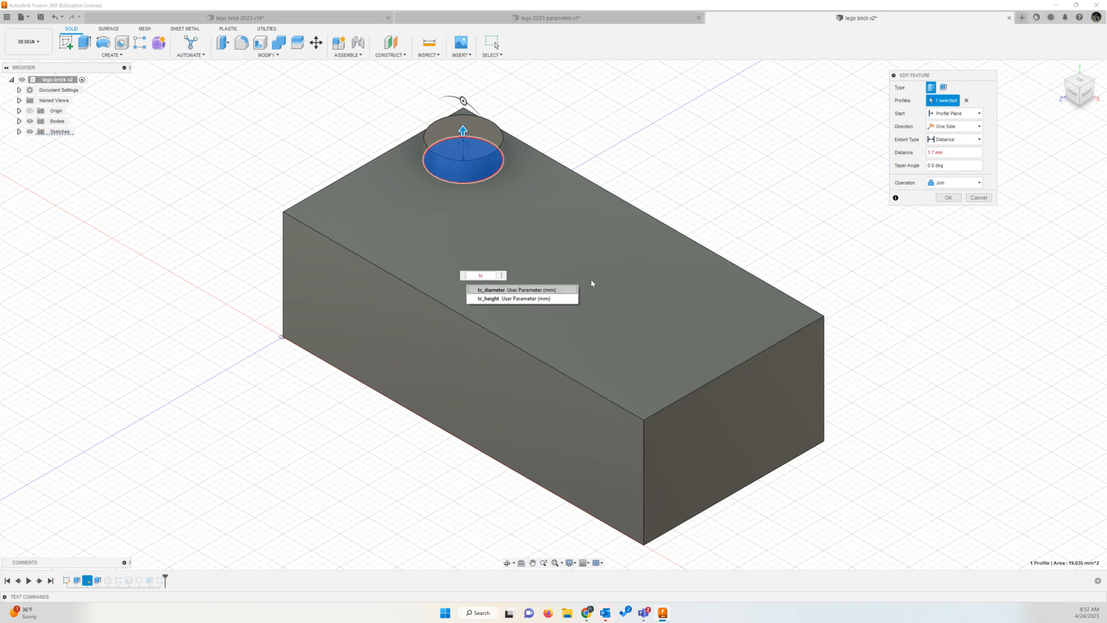
click(546, 299)
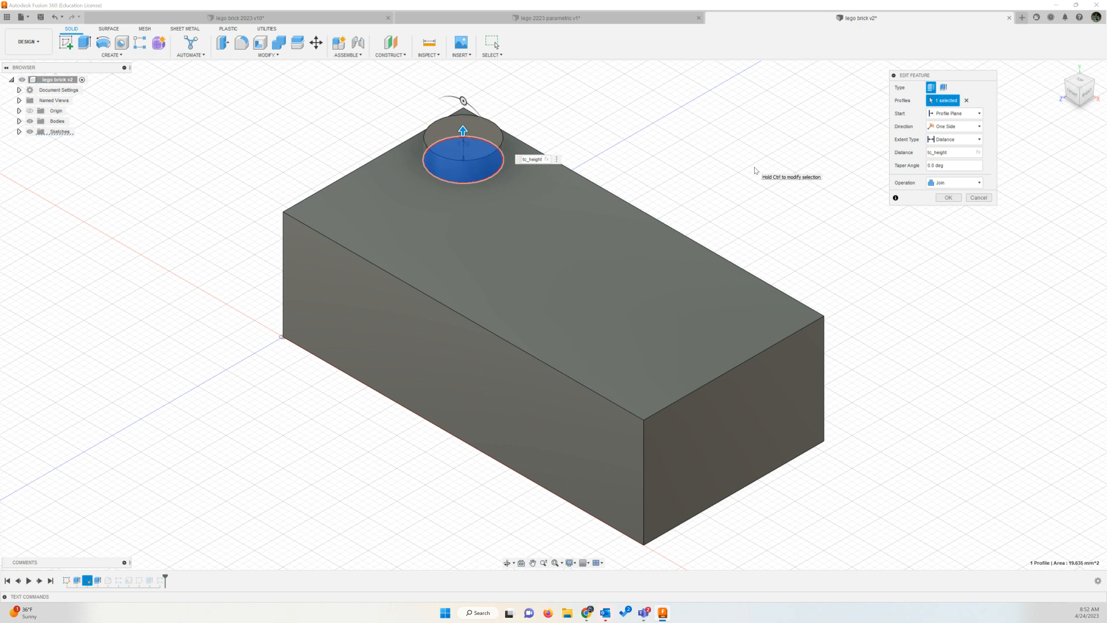
key(Return)
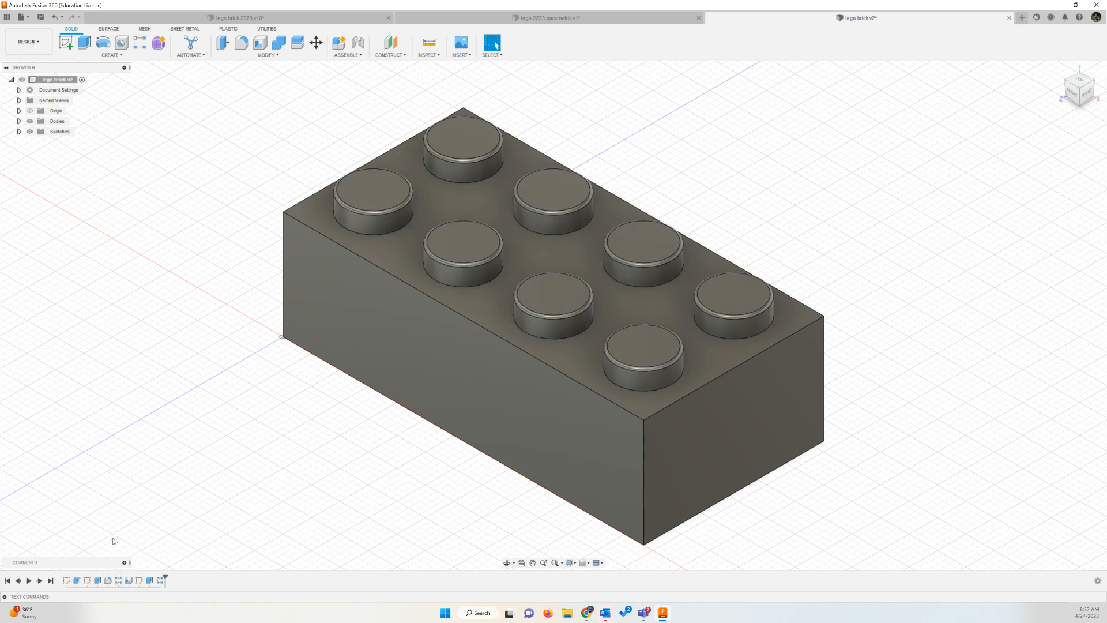
Edit the studs' rectangular pattern and set the Axis 1 quantity to the length parameter.
right_click(119, 582)
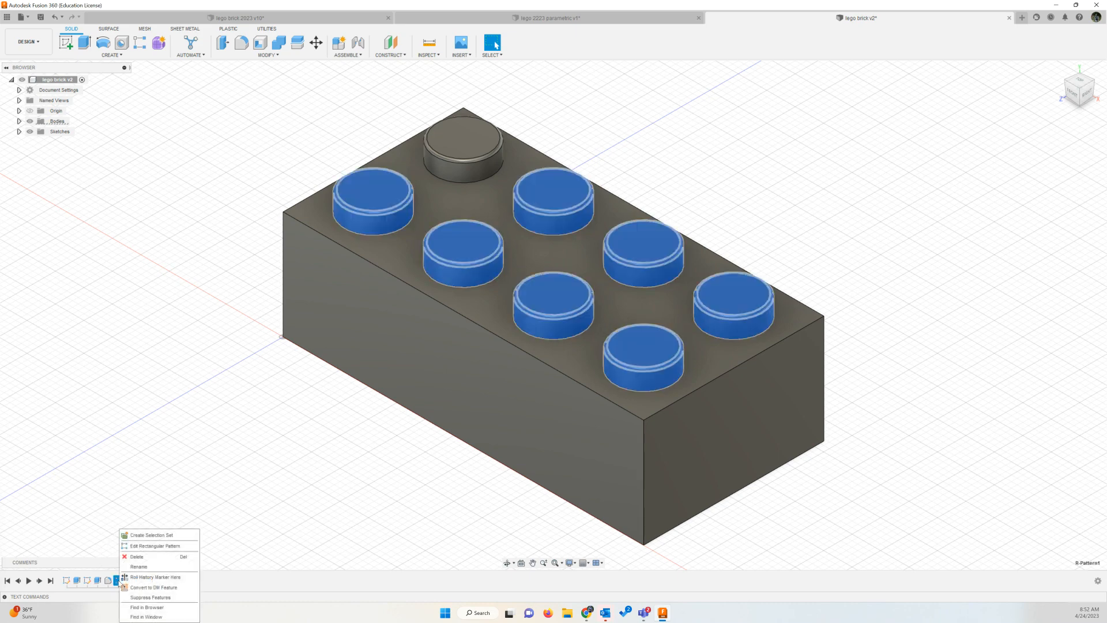
click(150, 546)
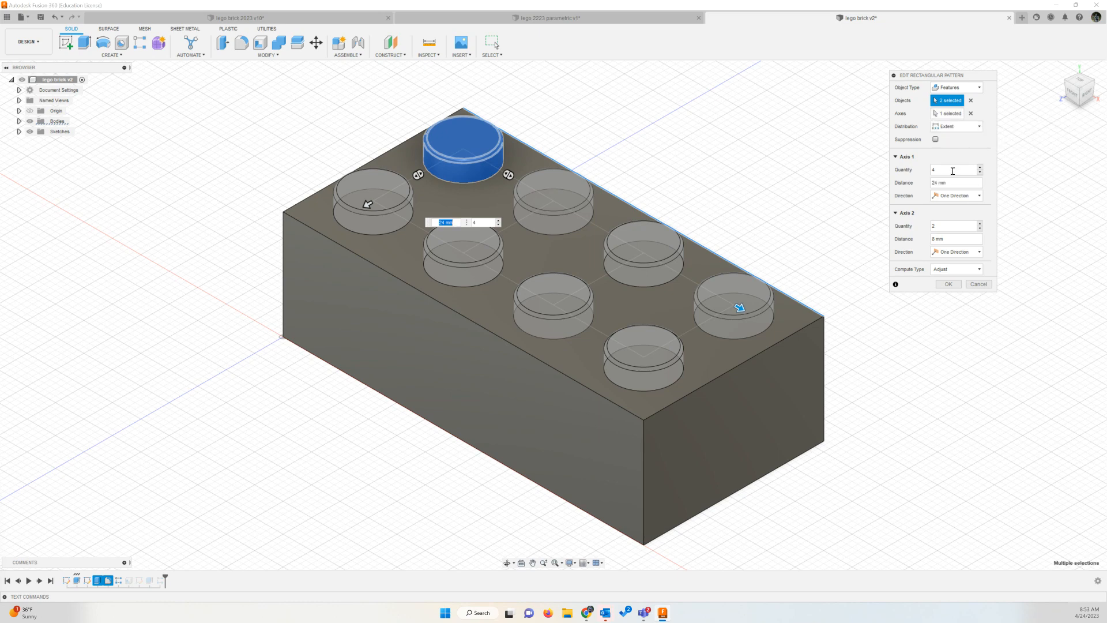
click(952, 170)
double_click(952, 170)
text(l)
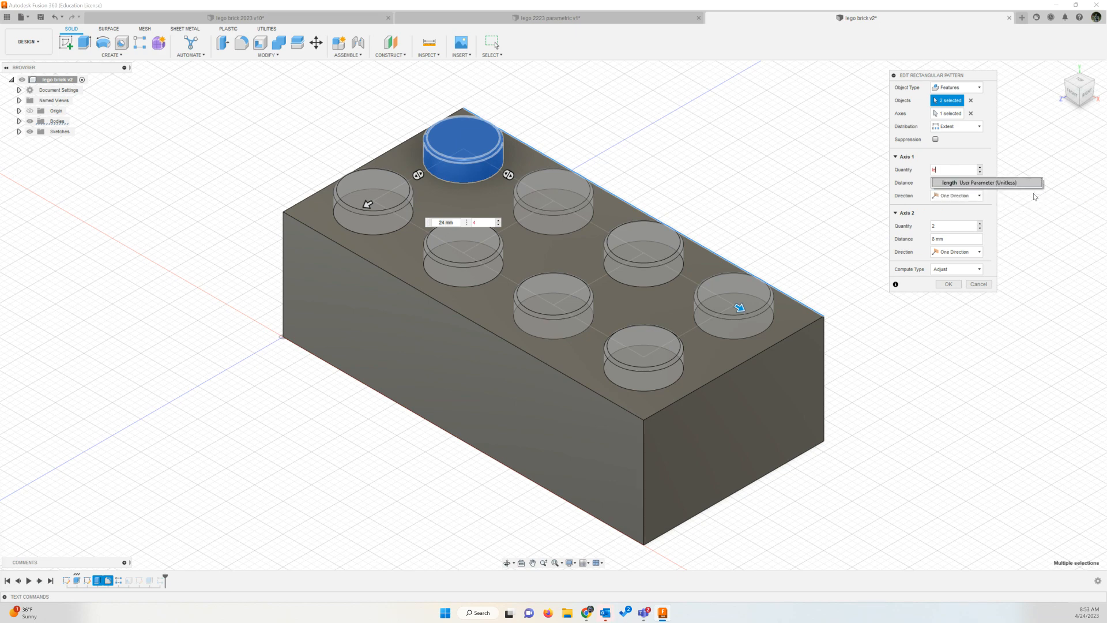
text(e)
key(Return)
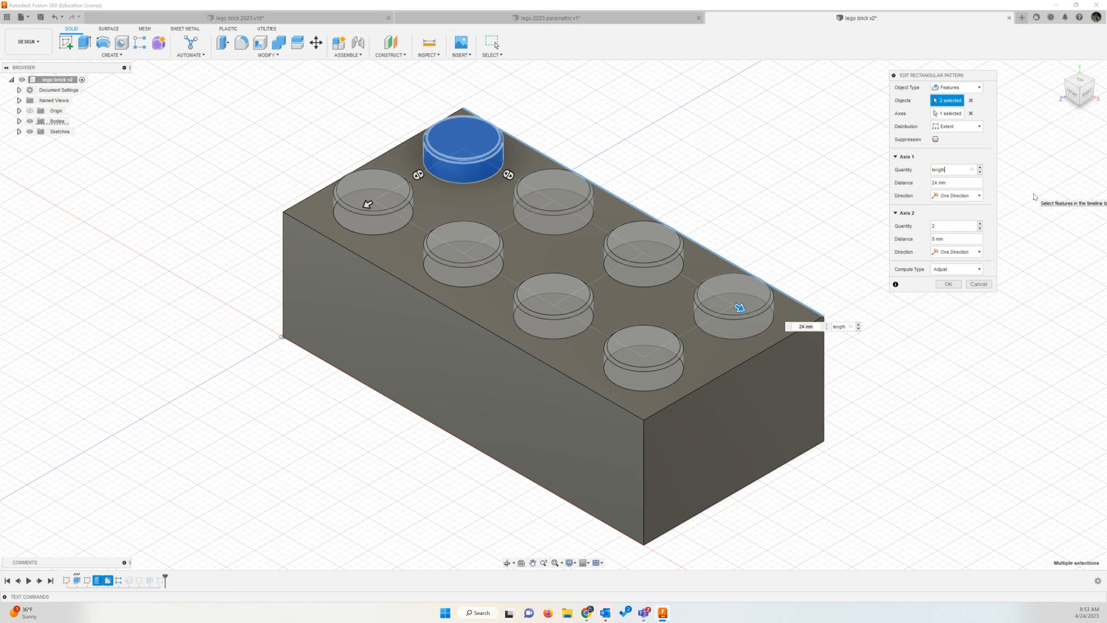
Set the stud pattern's Axis 1 distance to spacing * (length - 1).
key(Tab)
text(spacing)
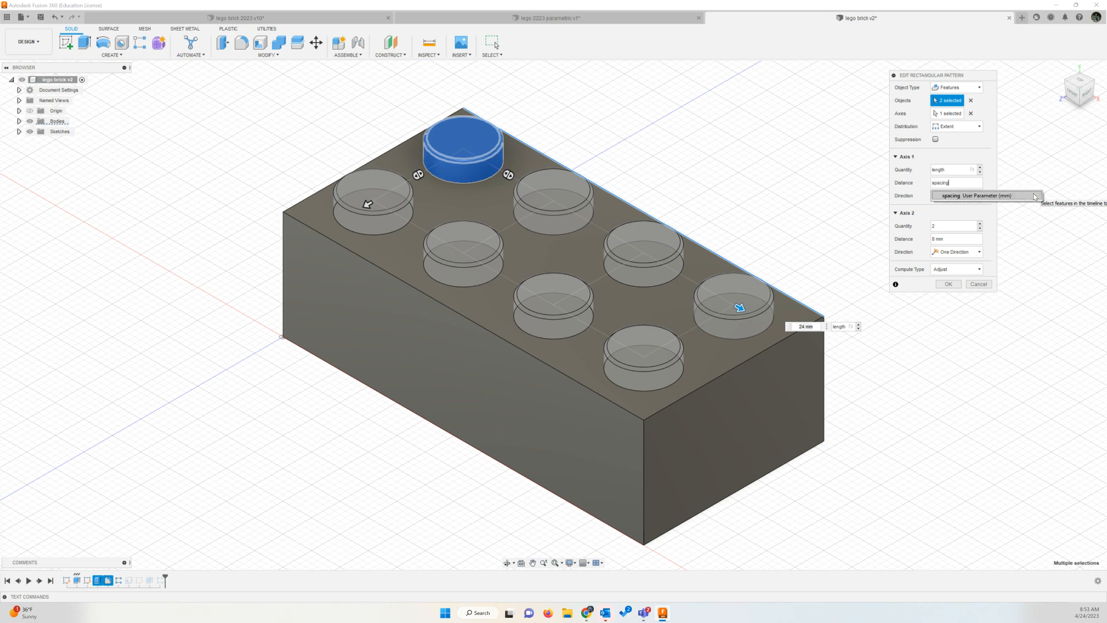
click(1036, 197)
text(*)
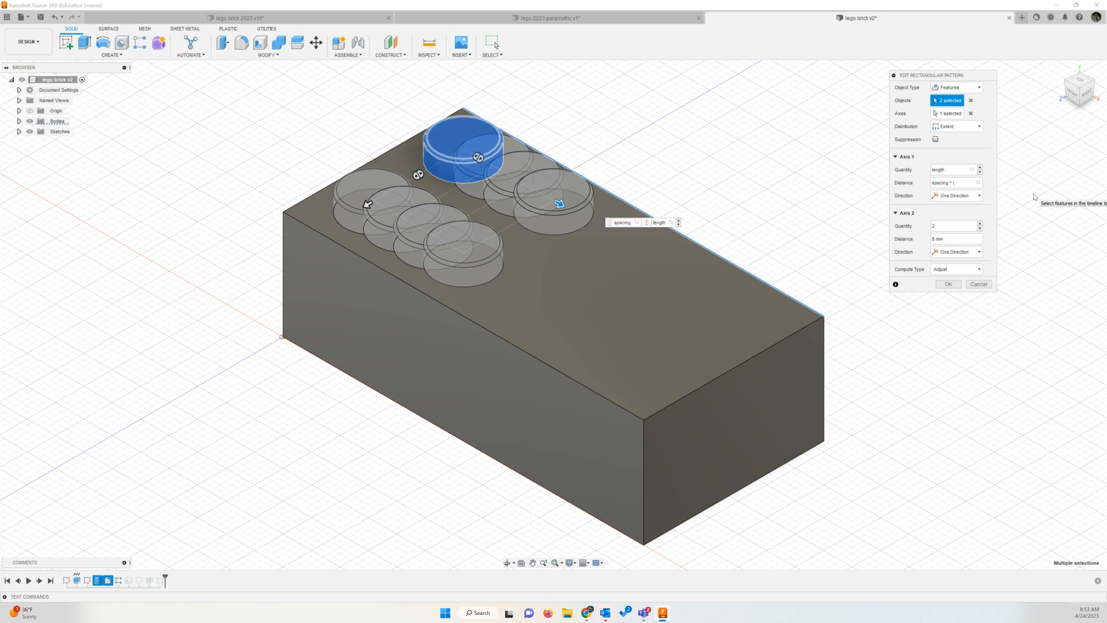
text(leng)
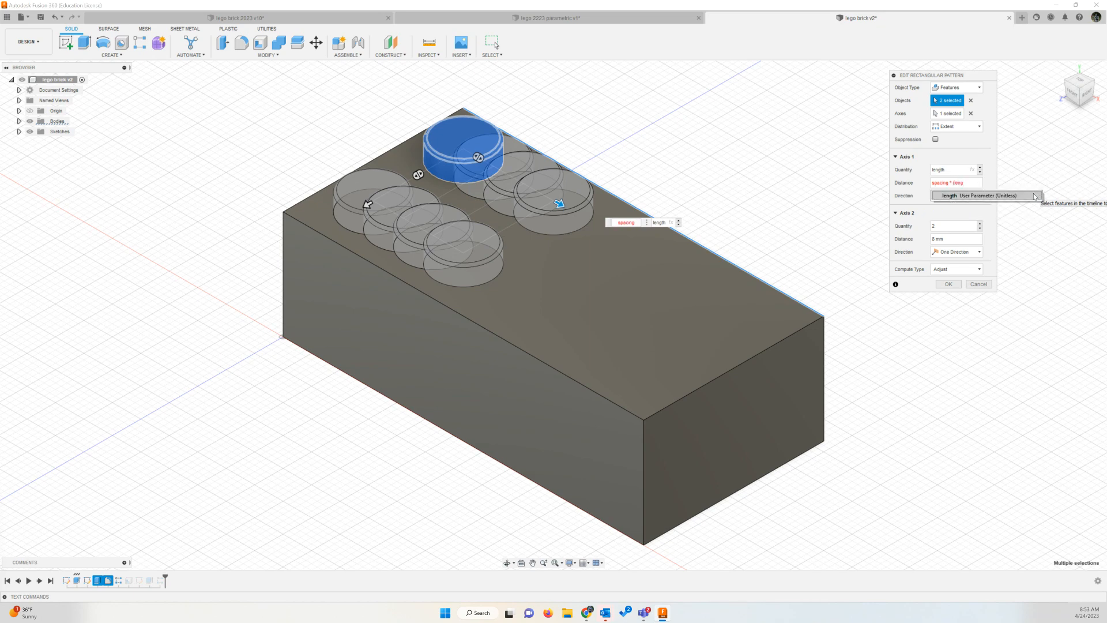
click(1035, 197)
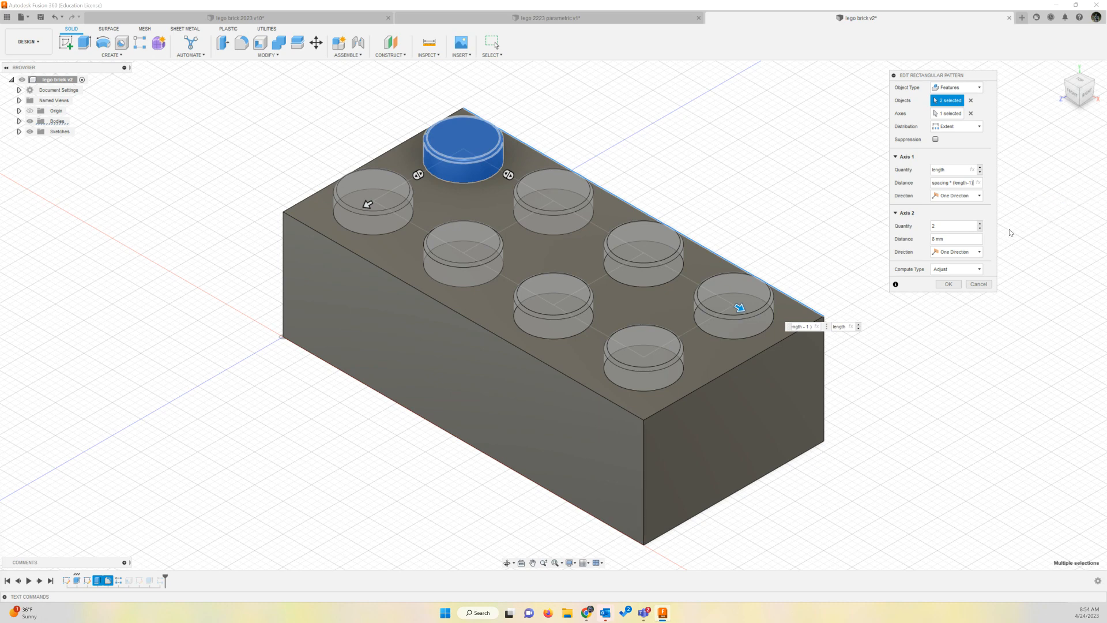
Set the stud pattern's Axis 2 quantity to the width parameter.
click(944, 226)
drag(944, 227, 928, 227)
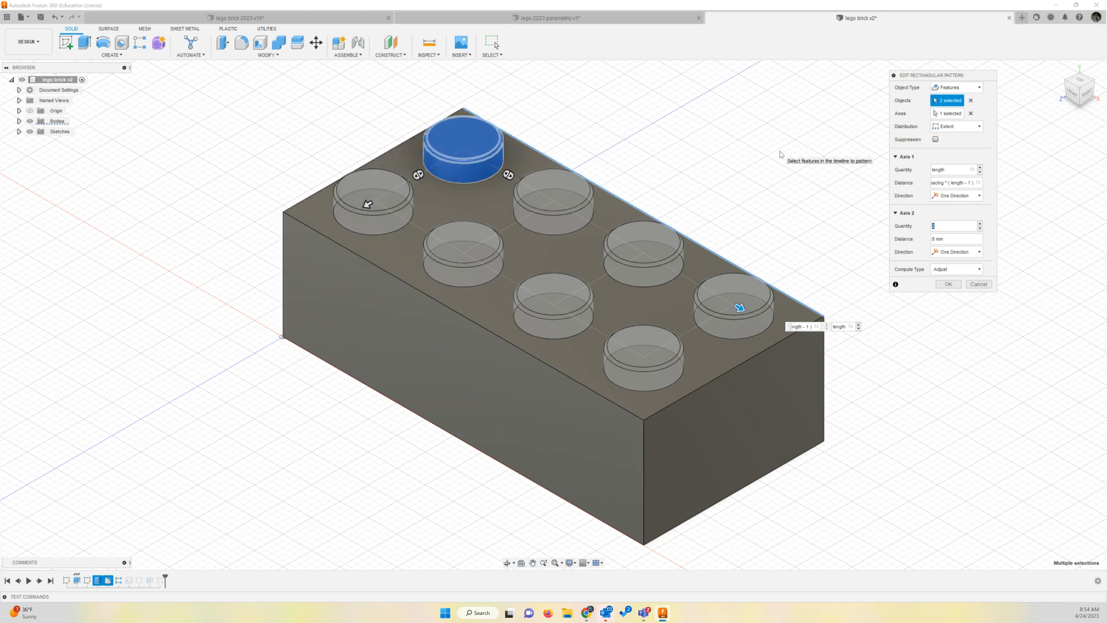
text(w)
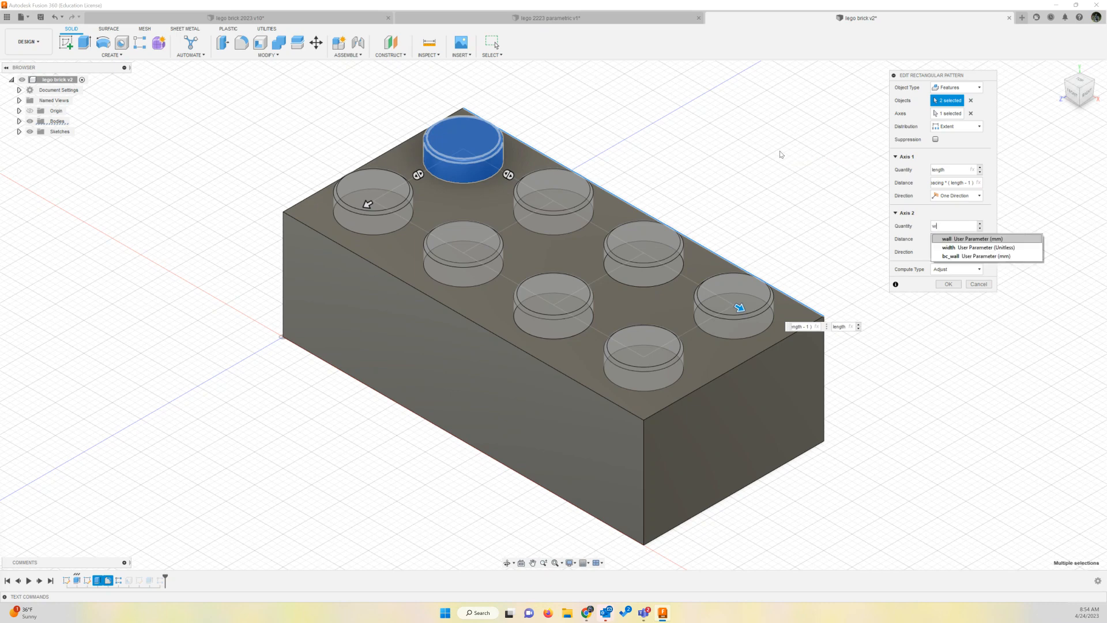
text(ith)
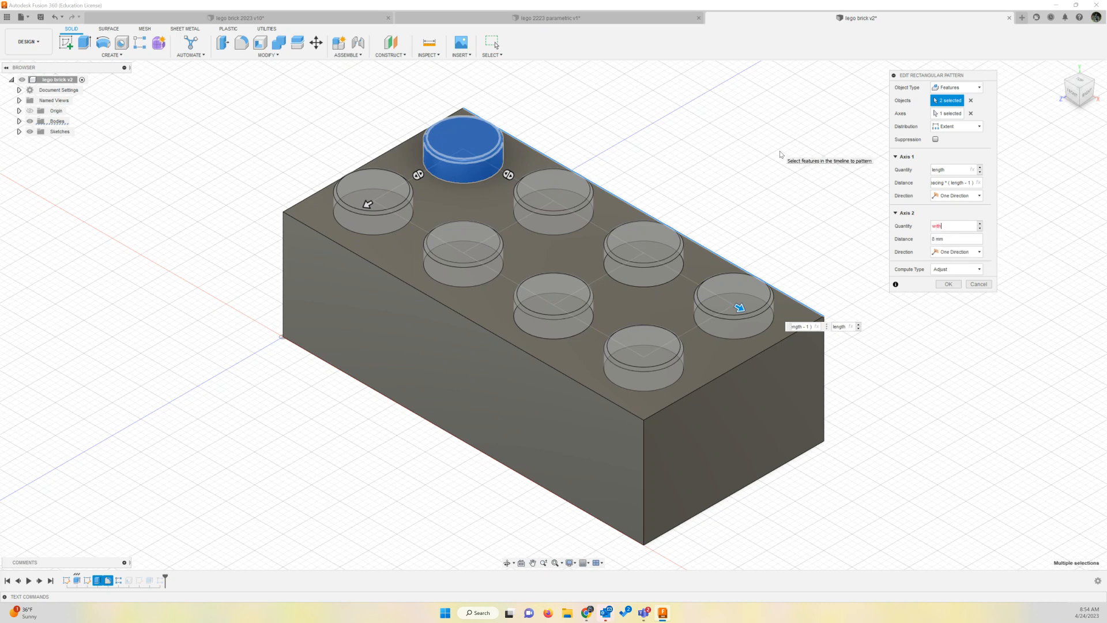
key(BackSpace)
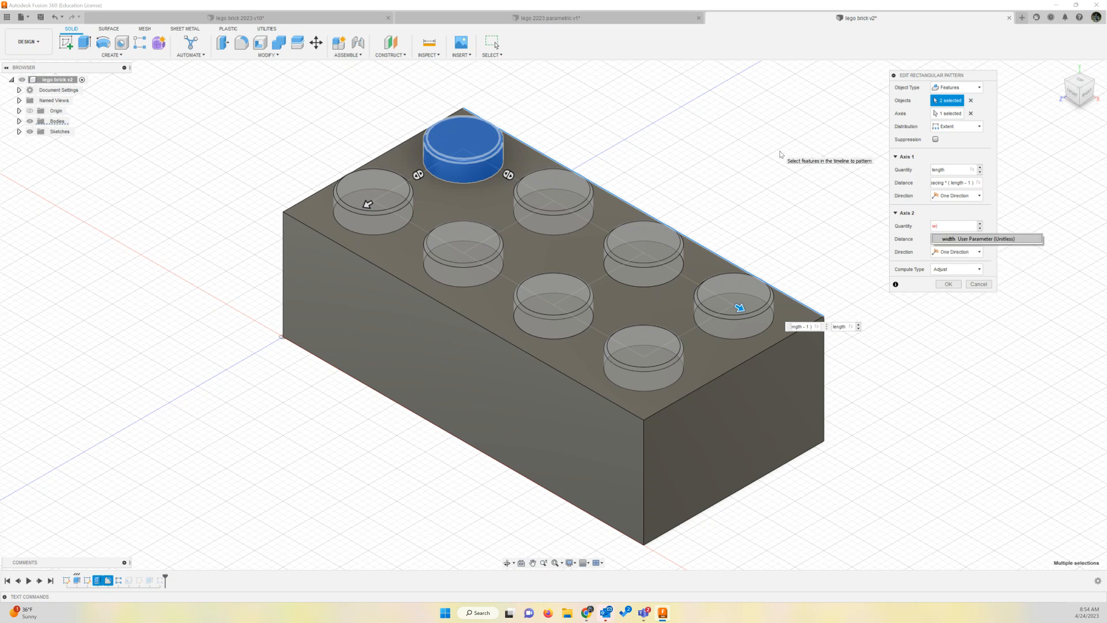
key(Return)
Set the stud pattern's Axis 2 distance to spacing * (width - 1) and apply the pattern changes.
key(Tab)
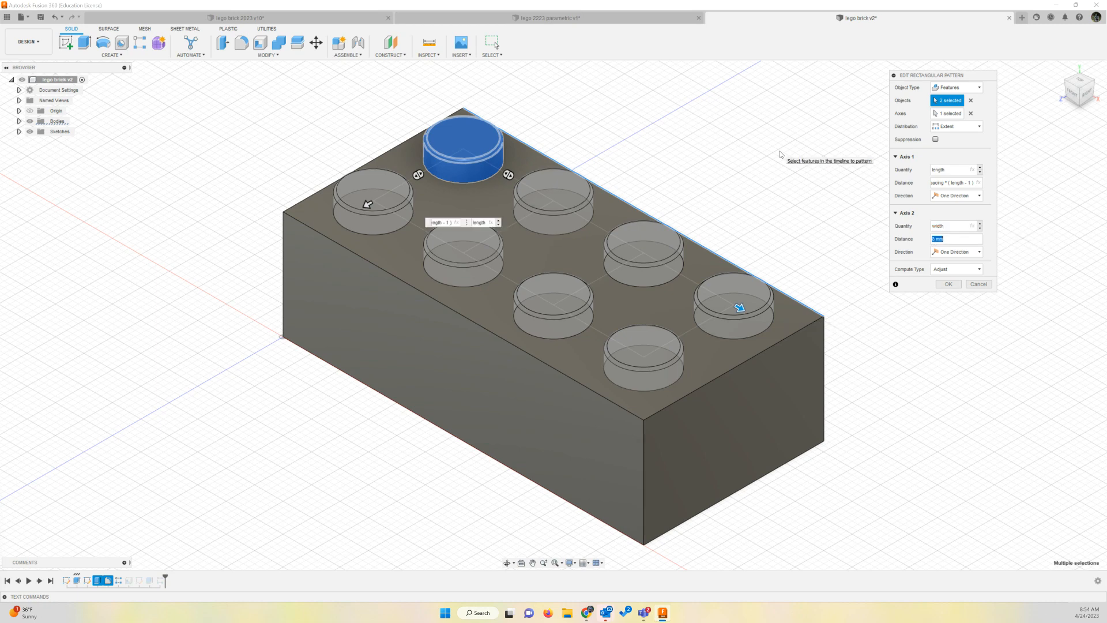
text(sp)
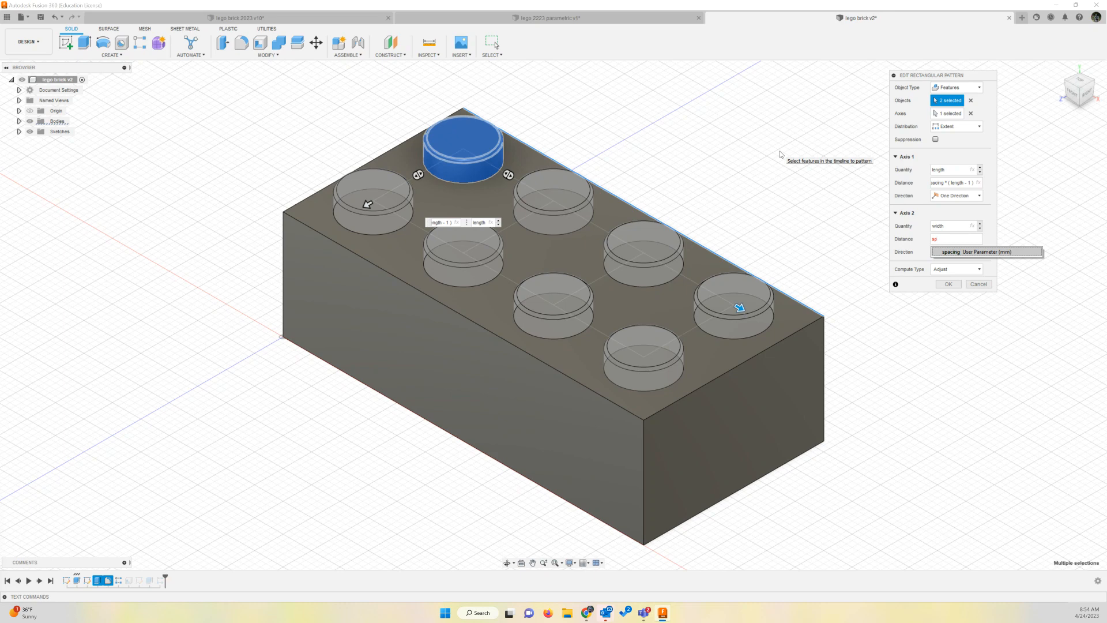
text(acing)
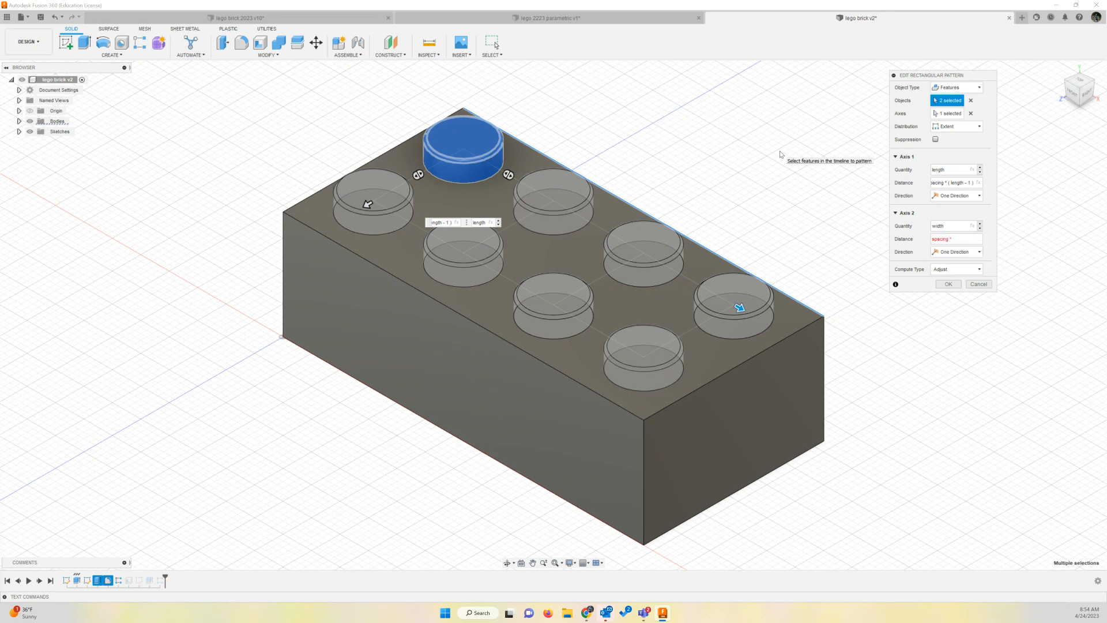
text(*(width-1)
key(Tab)
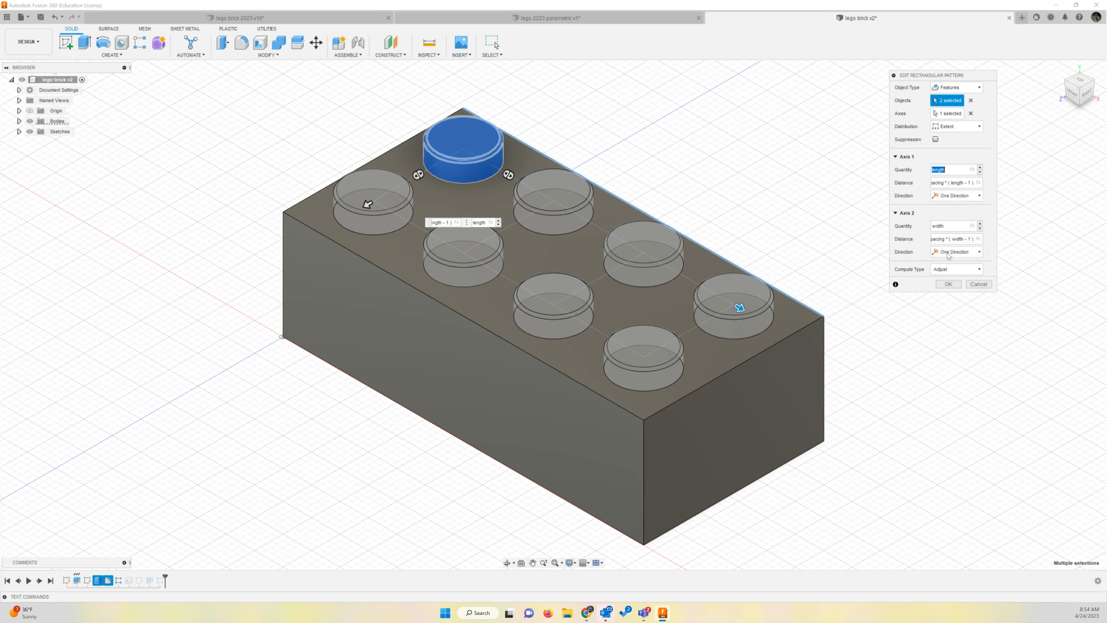
click(950, 288)
click(950, 289)
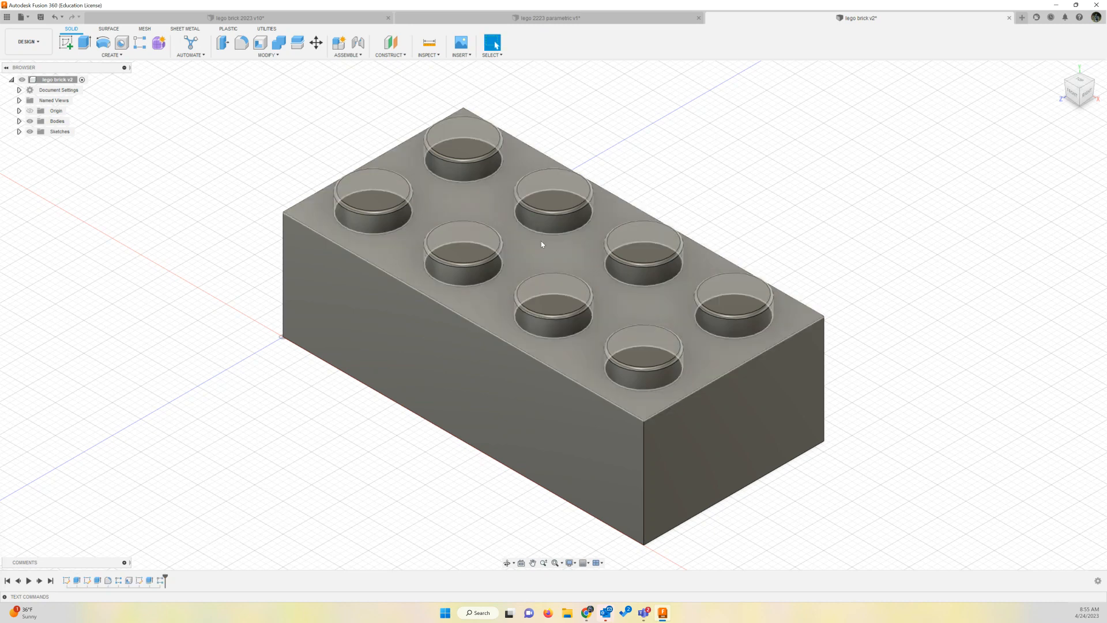
Edit the brick's shell feature and set its inside thickness to the wall parameter.
right_click(129, 582)
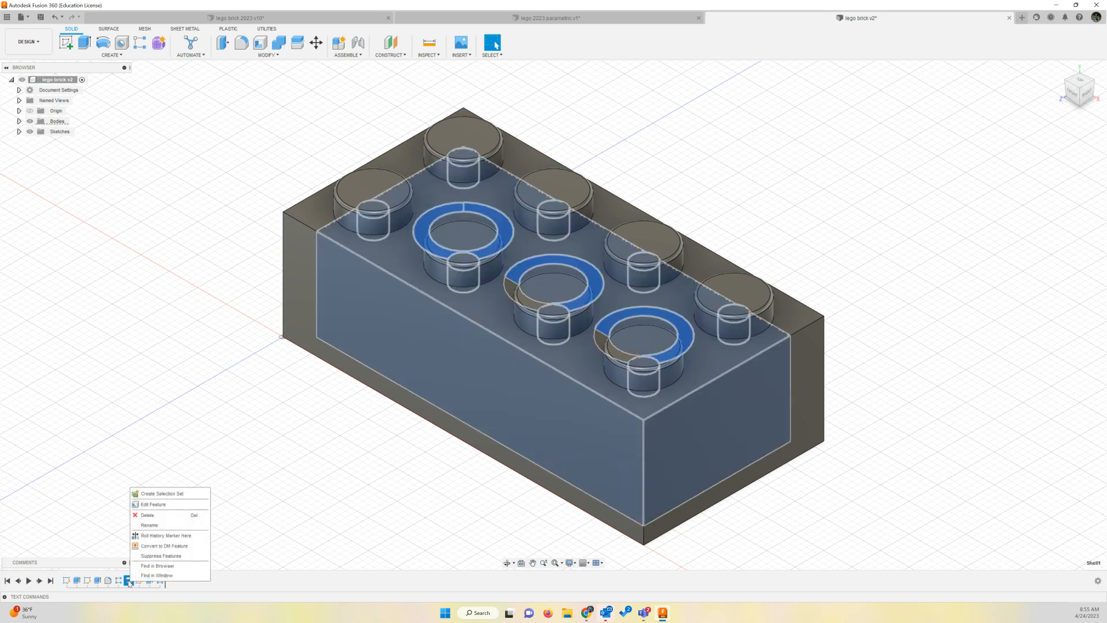
click(151, 505)
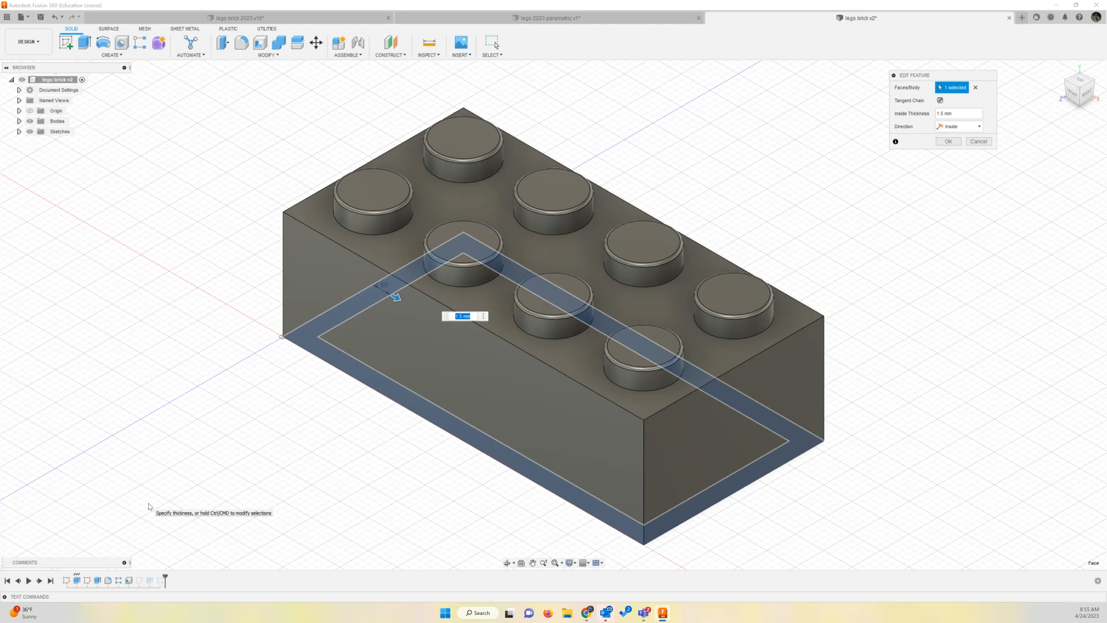
text(wall)
key(Return)
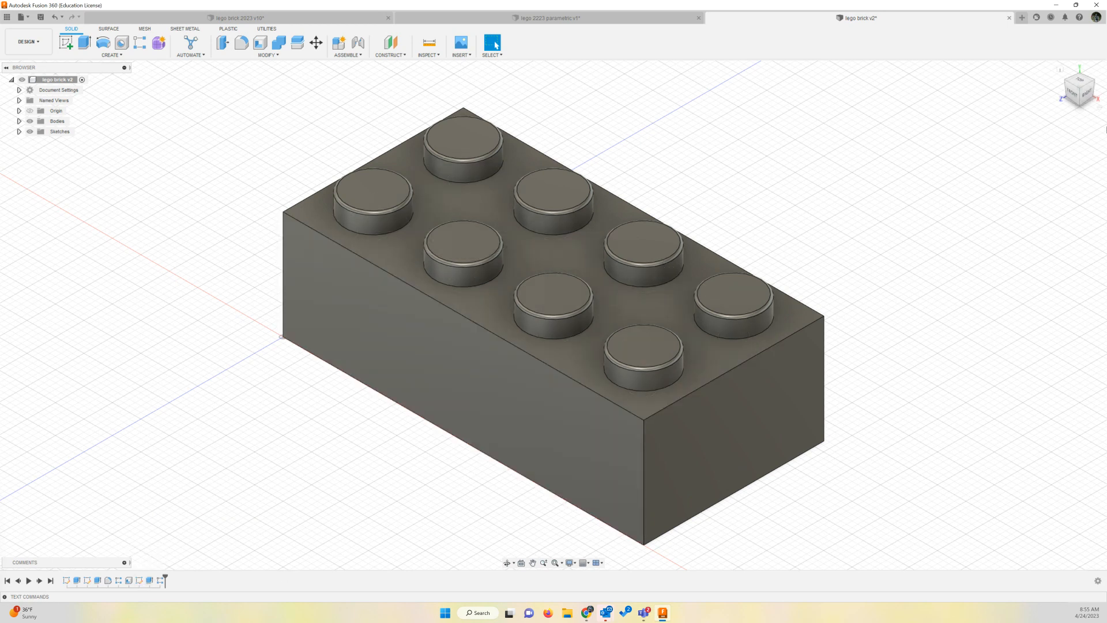
Edit the tube sketch on the brick's underside and set the dashed construction circle's diameter to the tc_diameter parameter.
drag(1081, 94, 1103, 23)
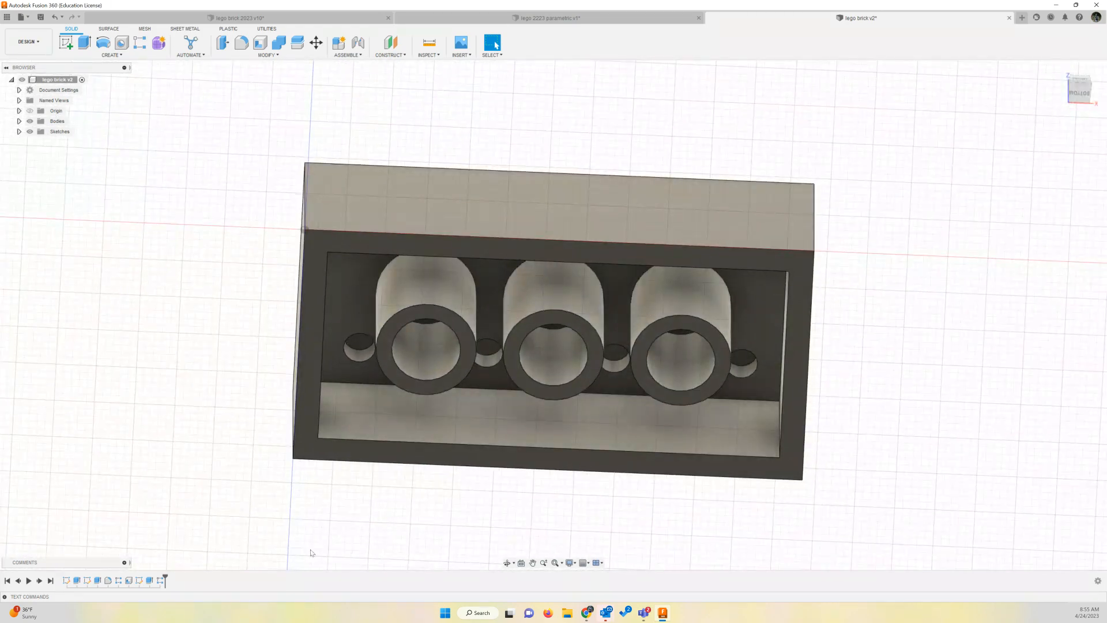
right_click(140, 581)
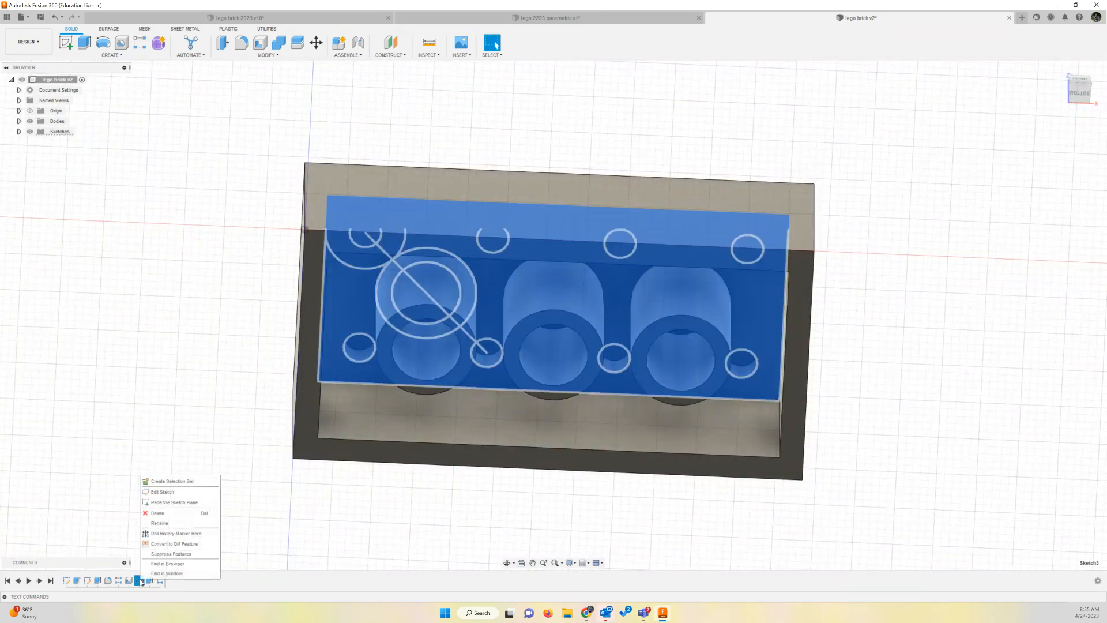
click(196, 492)
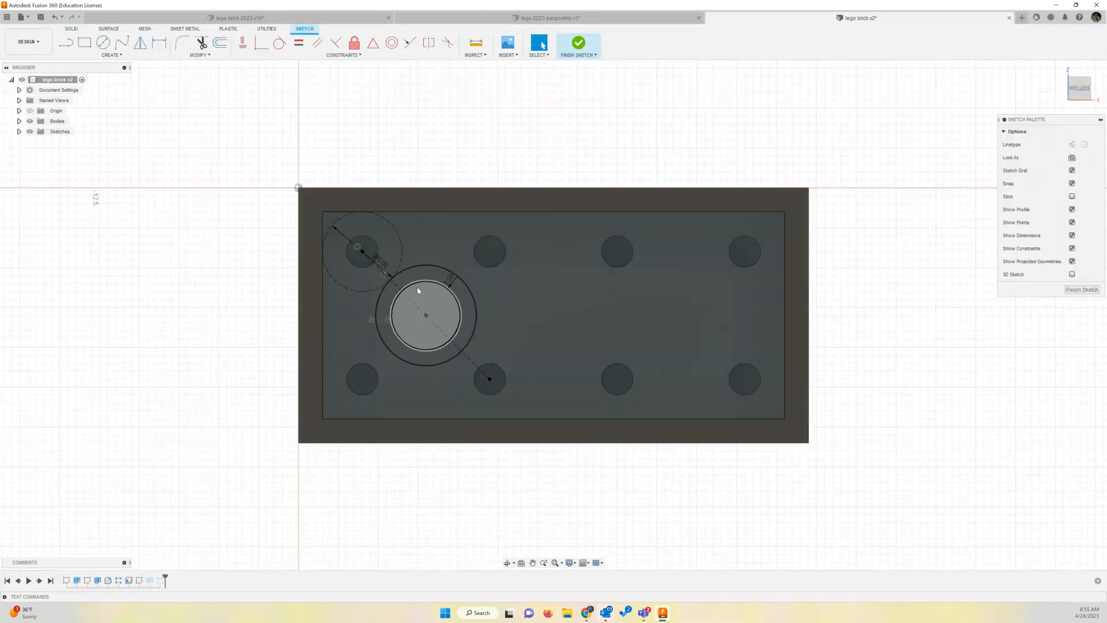
double_click(384, 268)
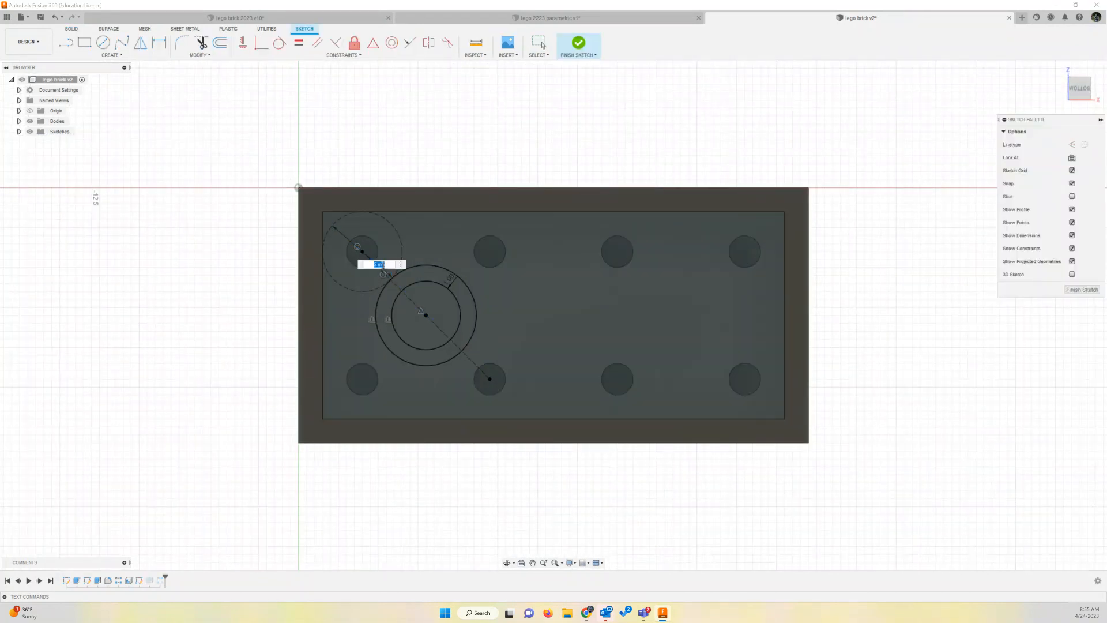
text(c_diameter)
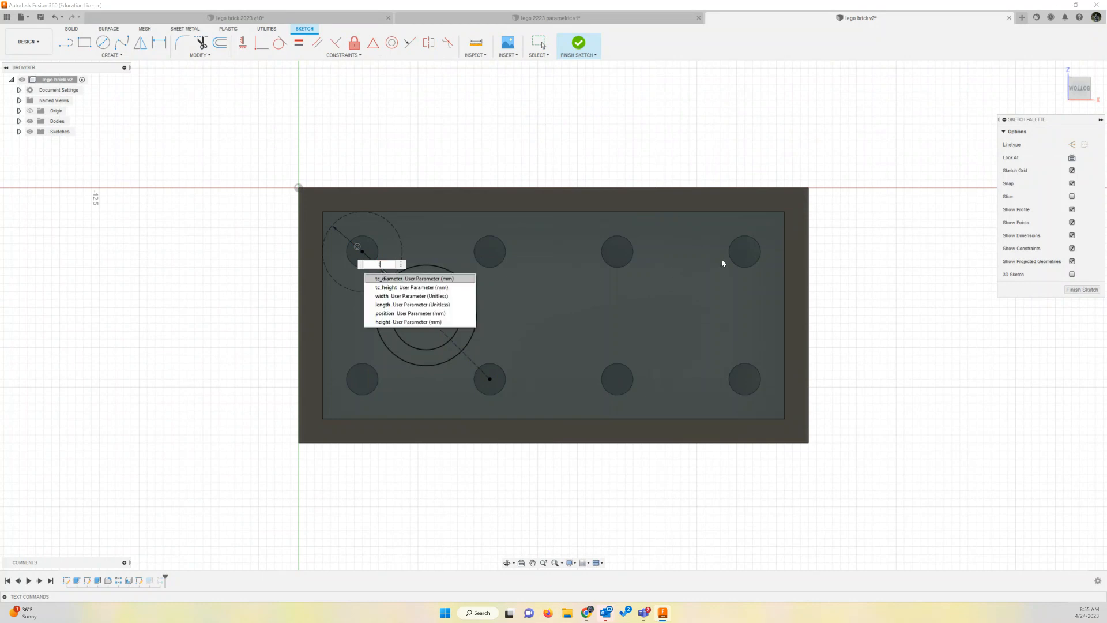
key(Return)
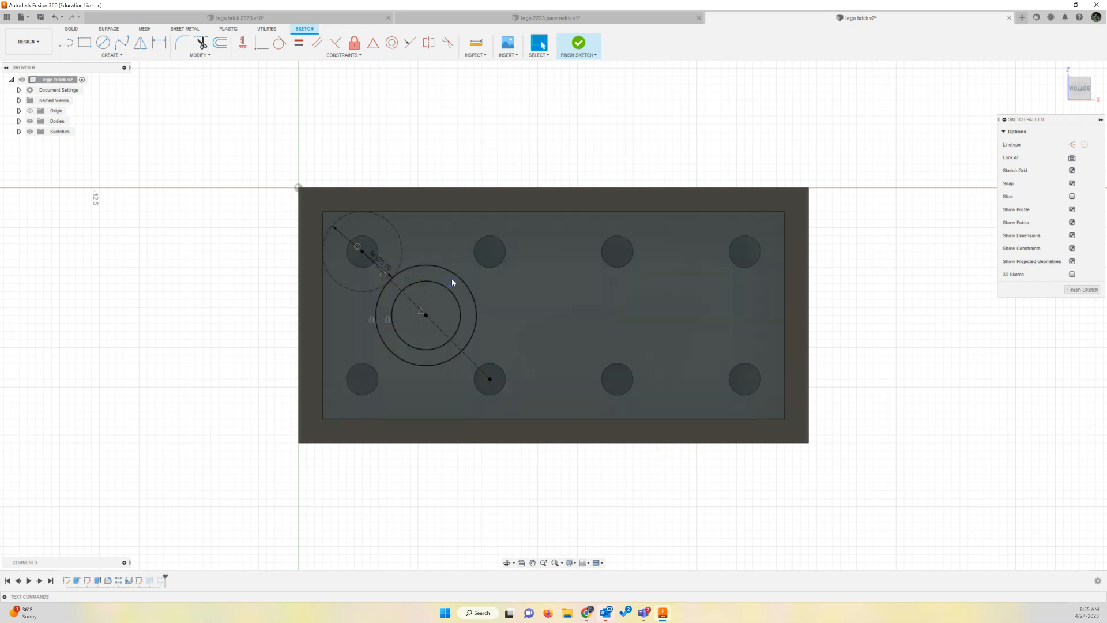
Try to set the offset dimension between the tube's two circles to the bc_wall parameter.
double_click(451, 282)
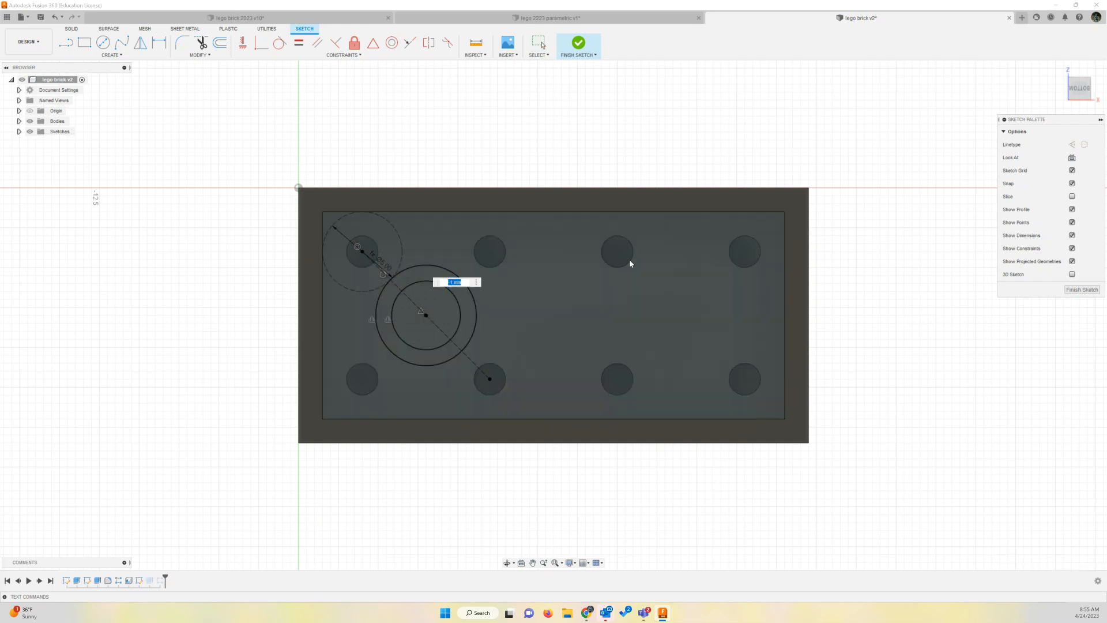
text(bc)
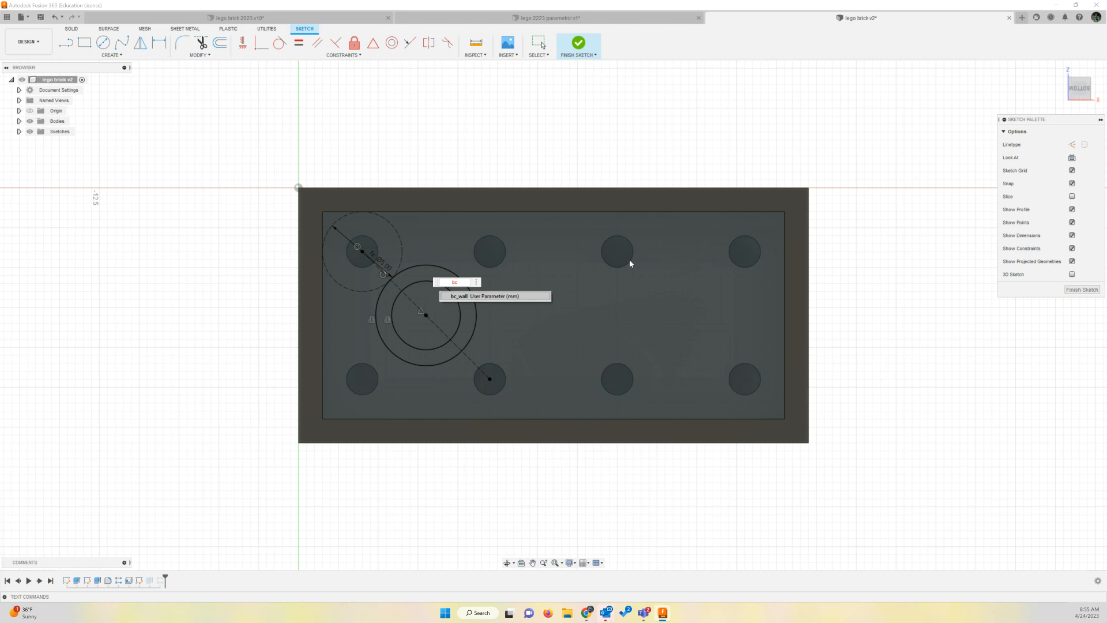
key(Return)
key(Return)
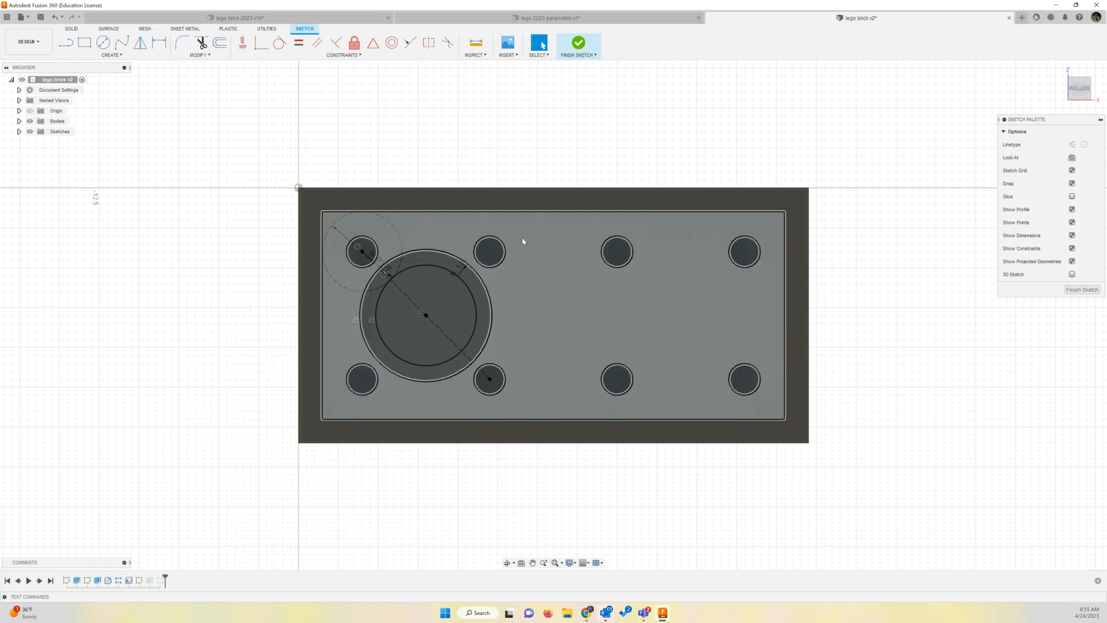
Set the offset between the tube's two circles to bc_wall multiplied by -1 and finish the sketch.
click(463, 268)
double_click(463, 269)
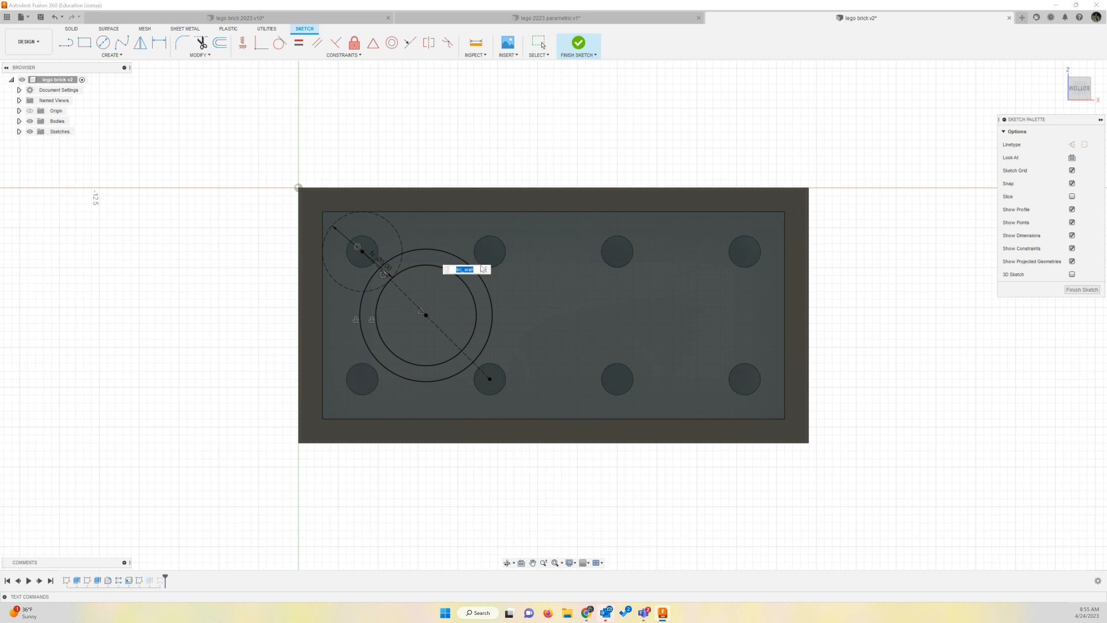
text(bc_wall)
text(-1)
key(Return)
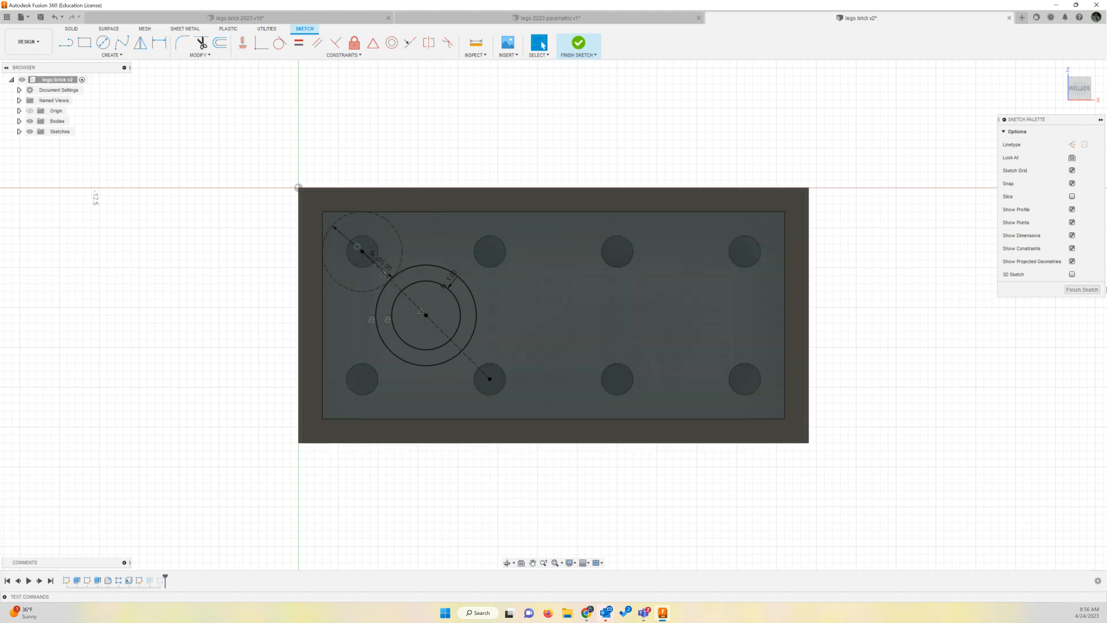
click(1083, 290)
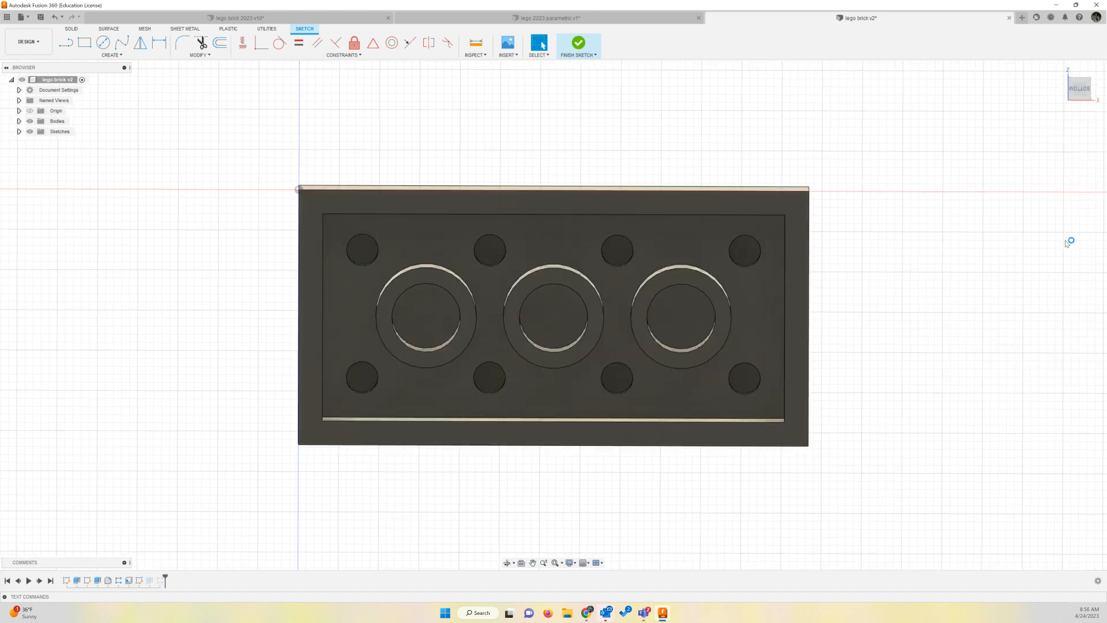
Open the underside tube pattern for editing to review its settings, and cancel.
click(1061, 68)
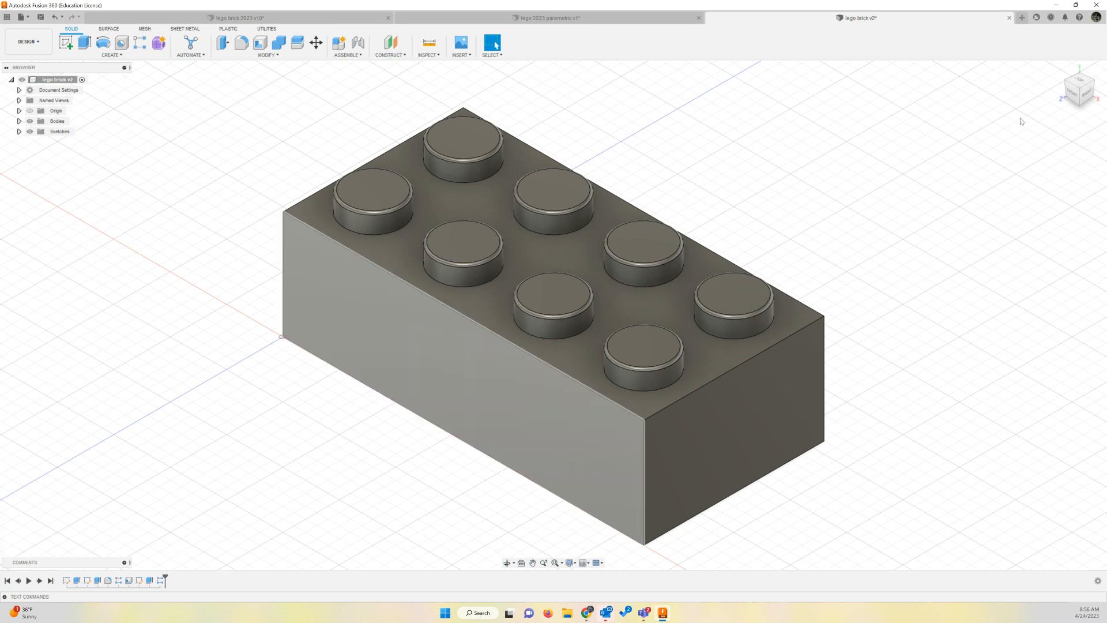
mouse_move(1080, 96)
mouse_down()
mouse_move(1089, 56)
mouse_move(1081, 91)
mouse_up()
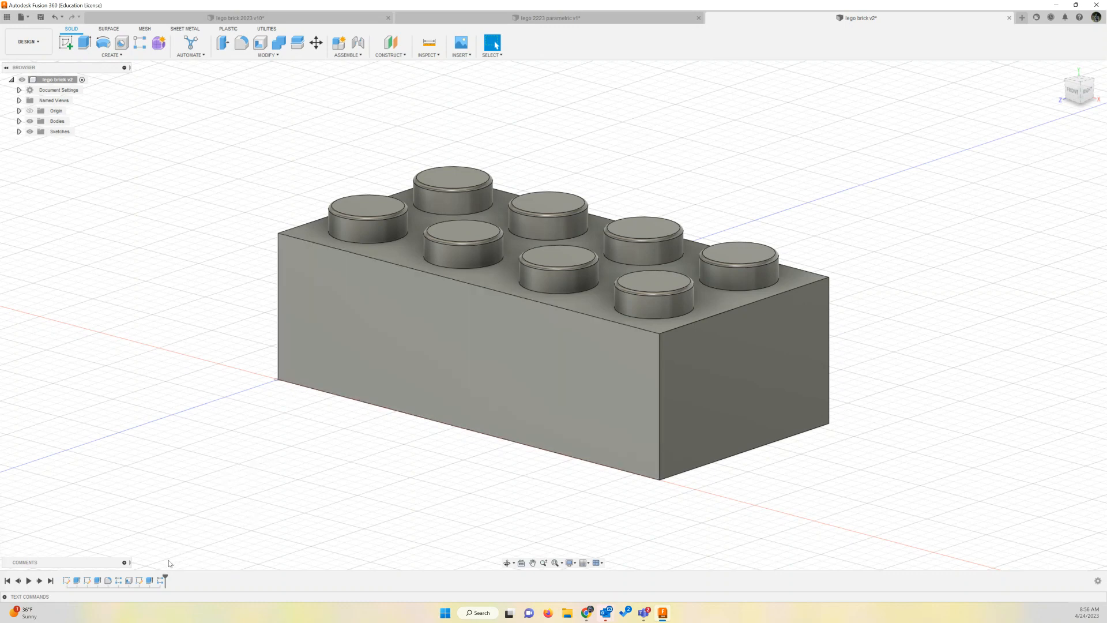
click(161, 580)
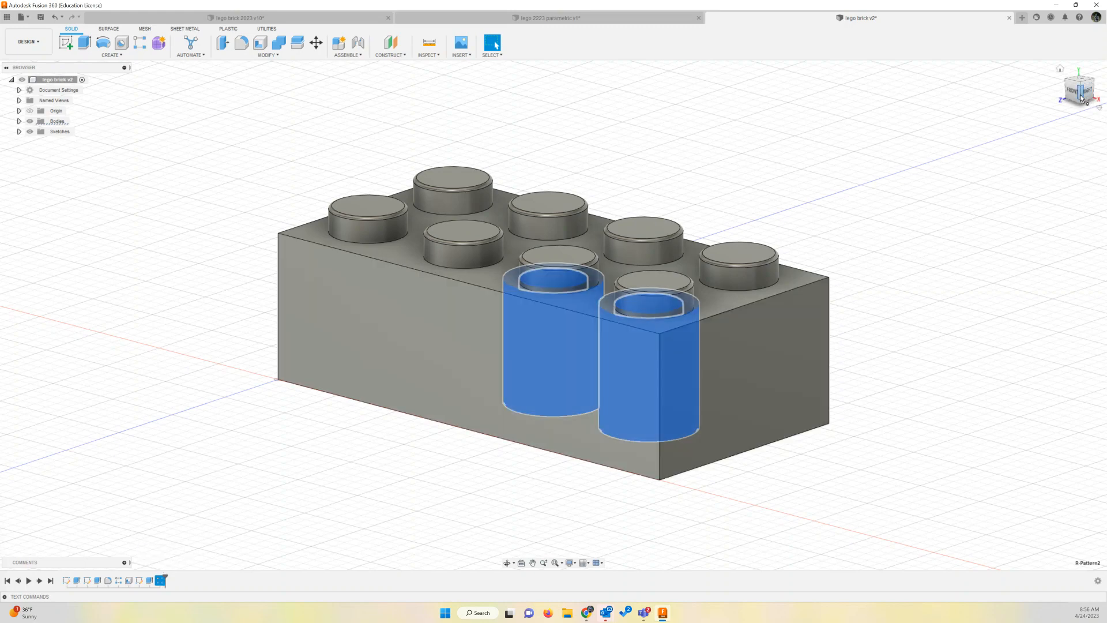
drag(1081, 98, 1087, 62)
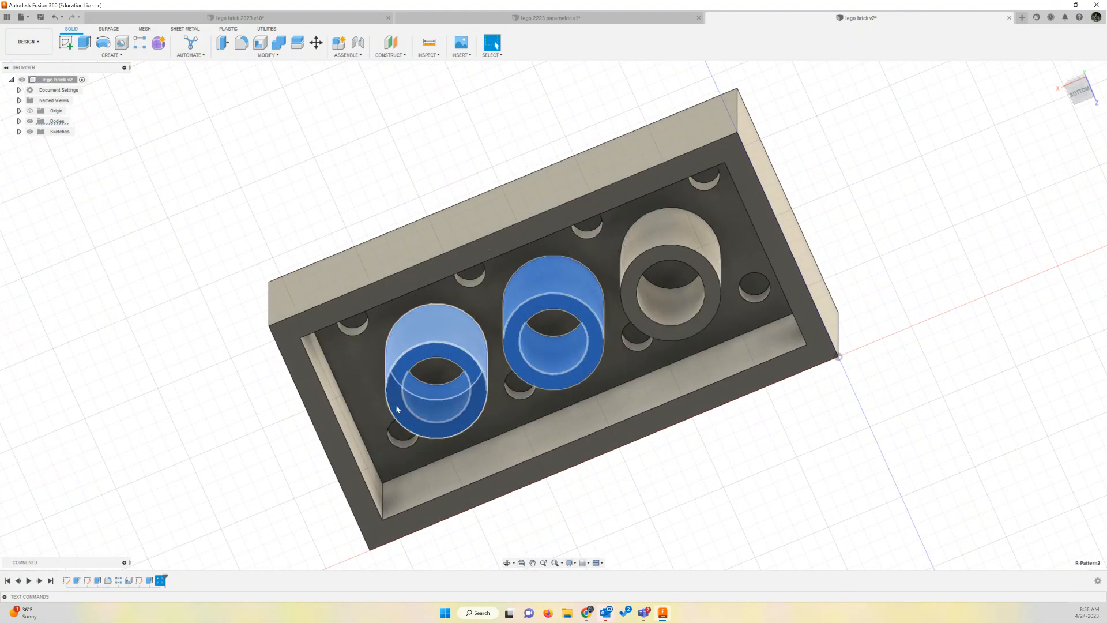
right_click(162, 583)
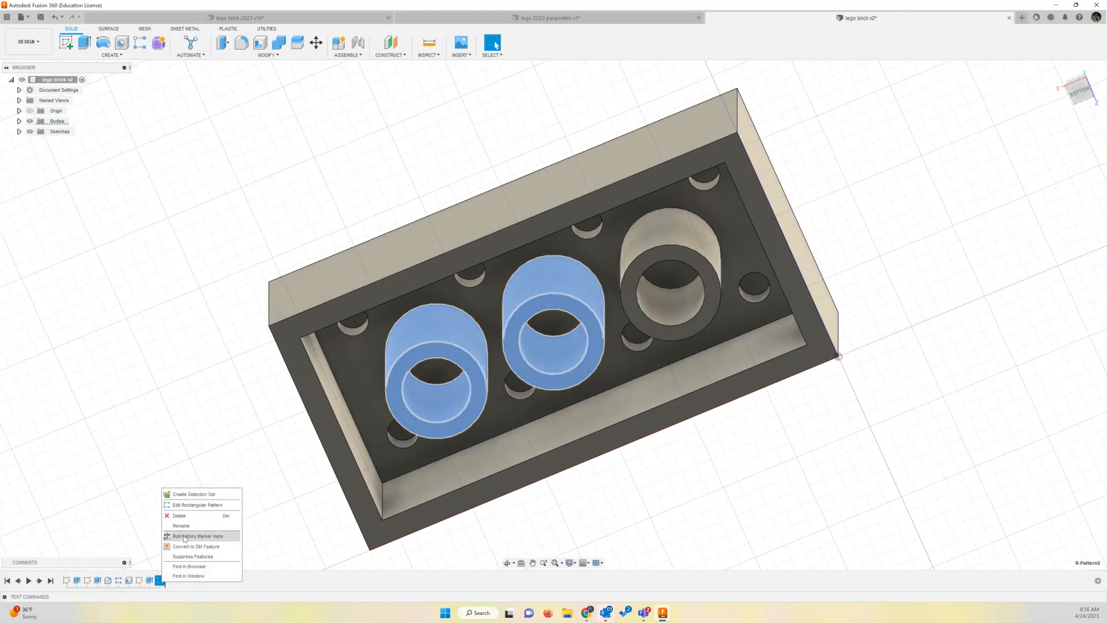
click(192, 506)
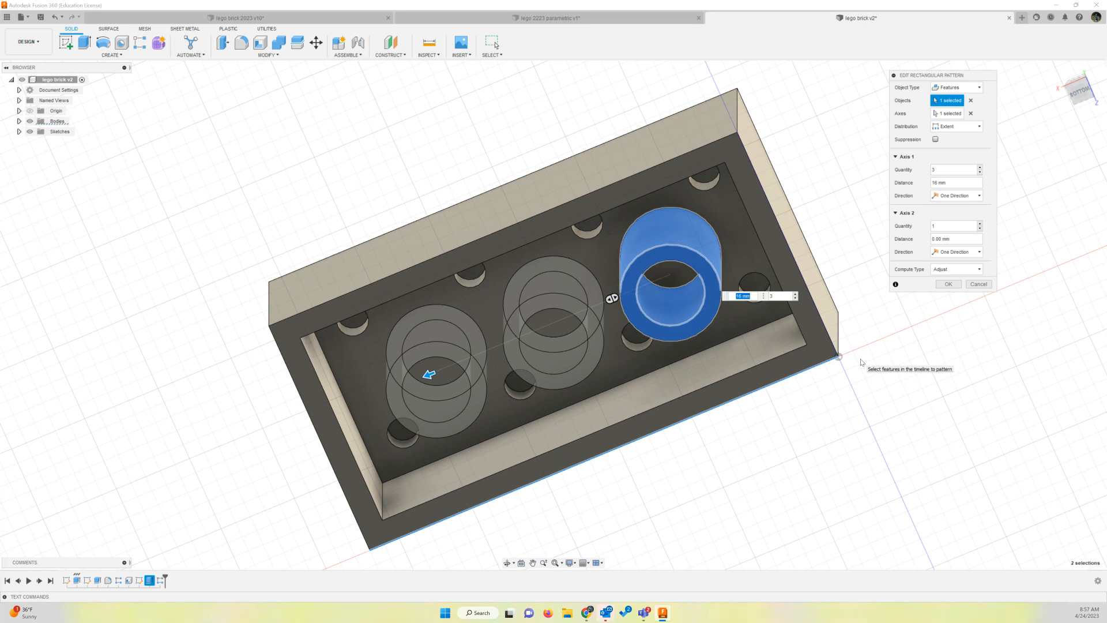
click(979, 284)
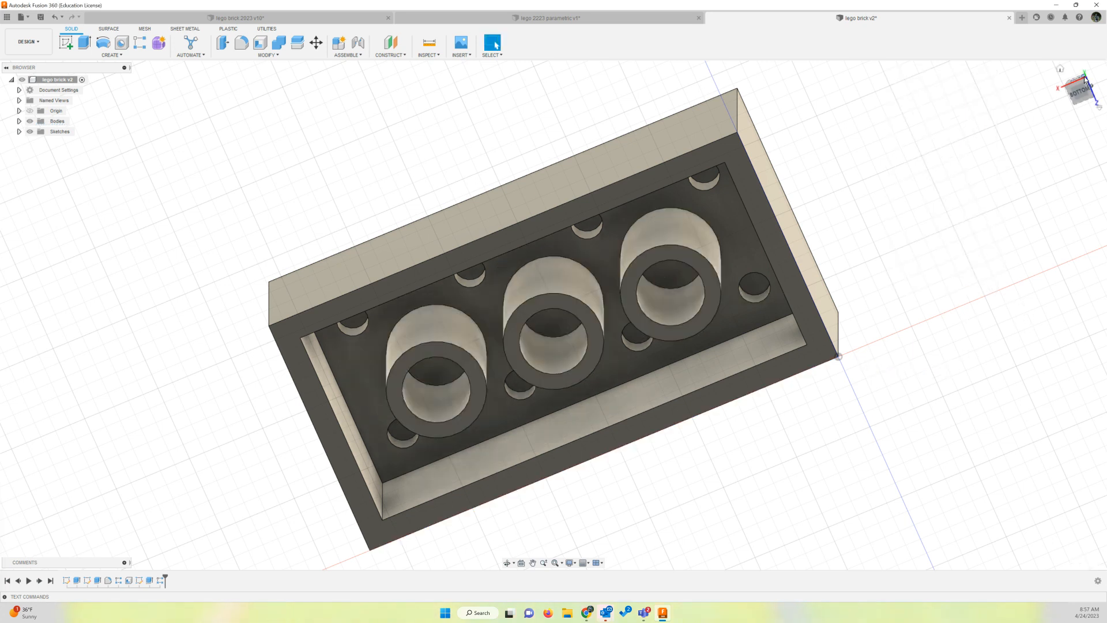
Delete the rectangular pattern of the underside tubes from the design history.
drag(1086, 81, 1063, 140)
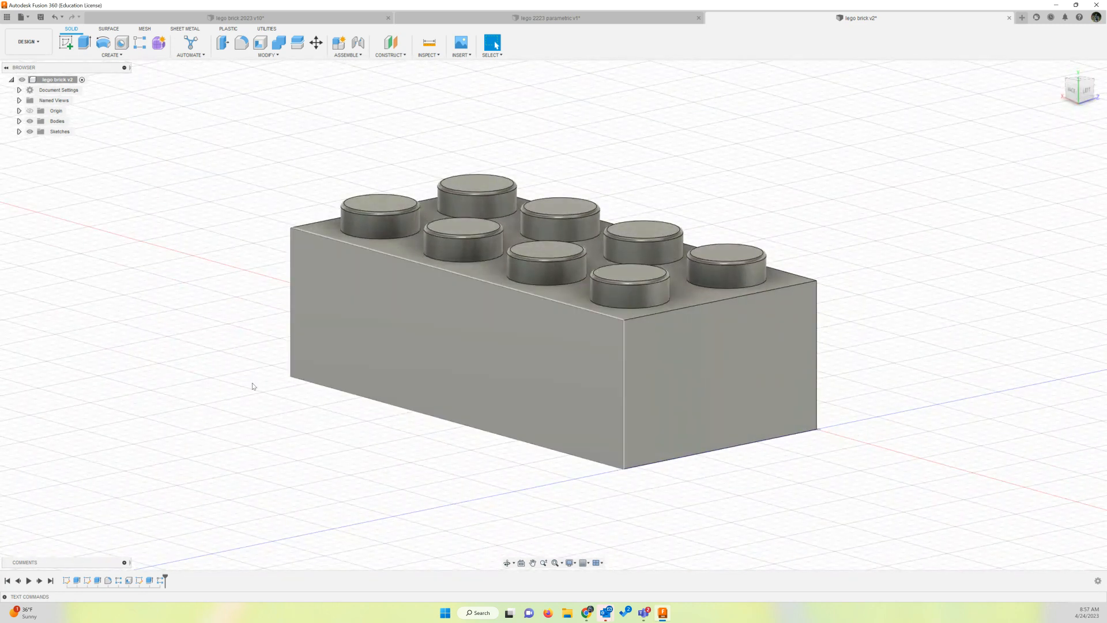
right_click(160, 580)
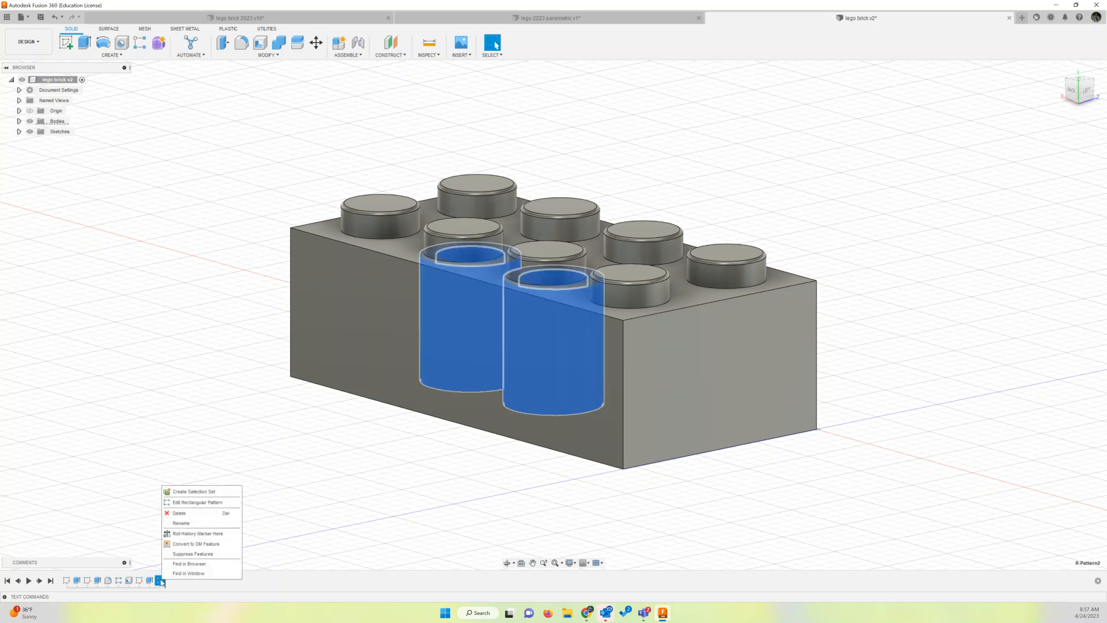
click(191, 511)
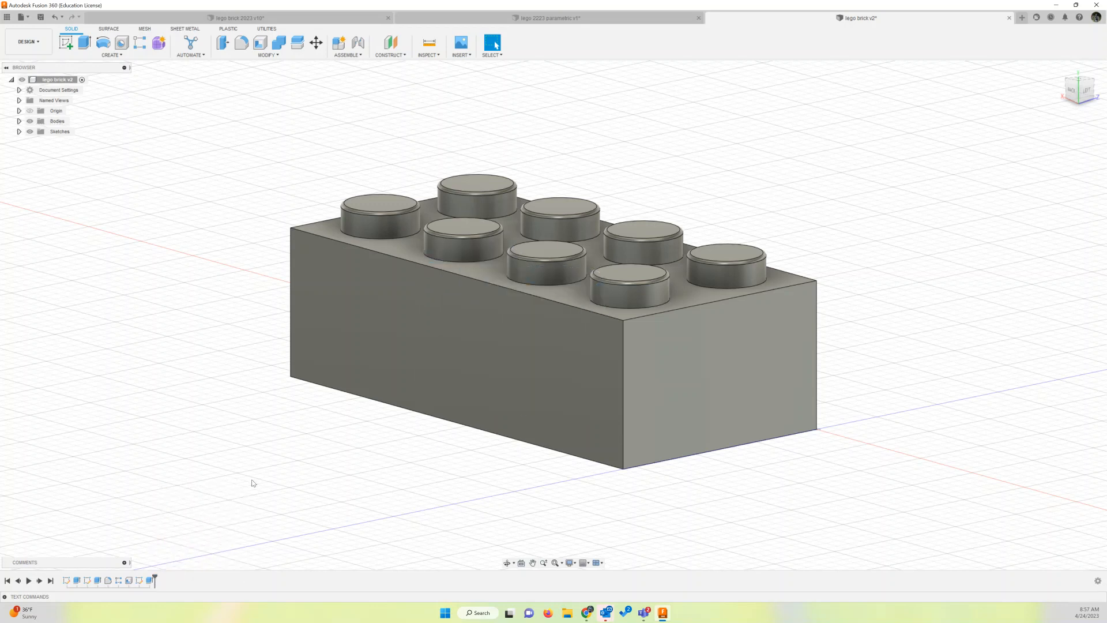
Set the width user parameter to 3 and close the parameters list.
click(267, 56)
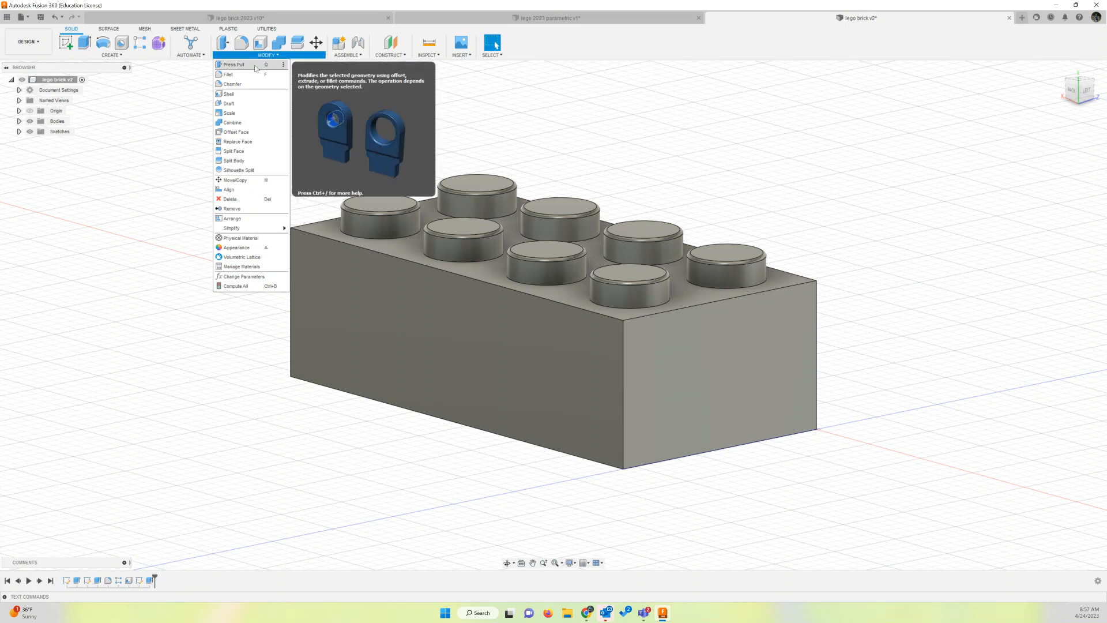
click(242, 276)
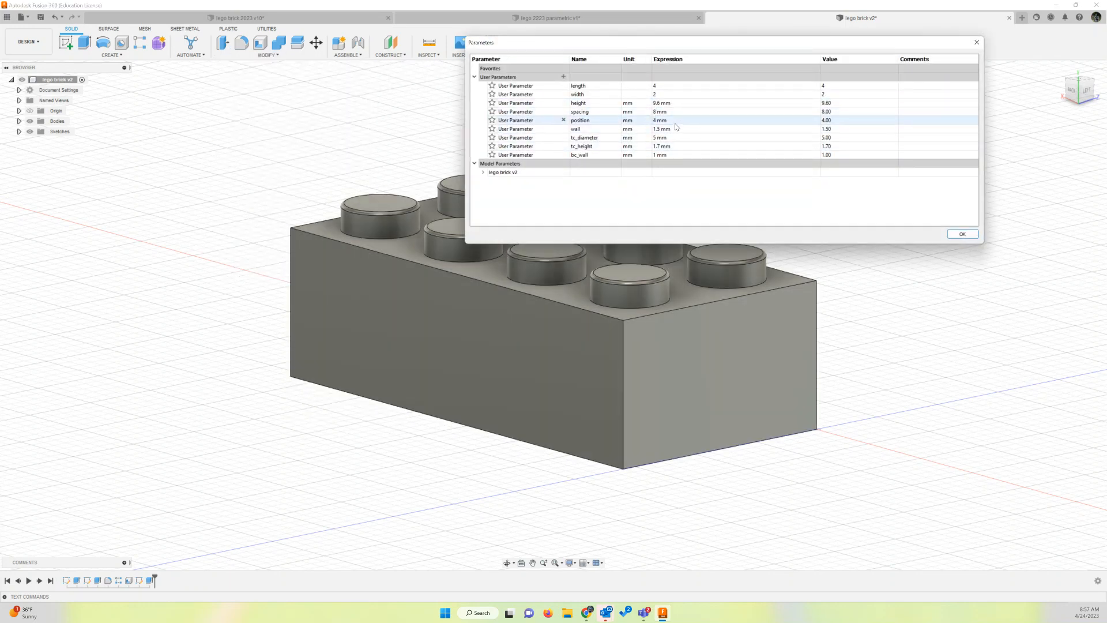
click(657, 86)
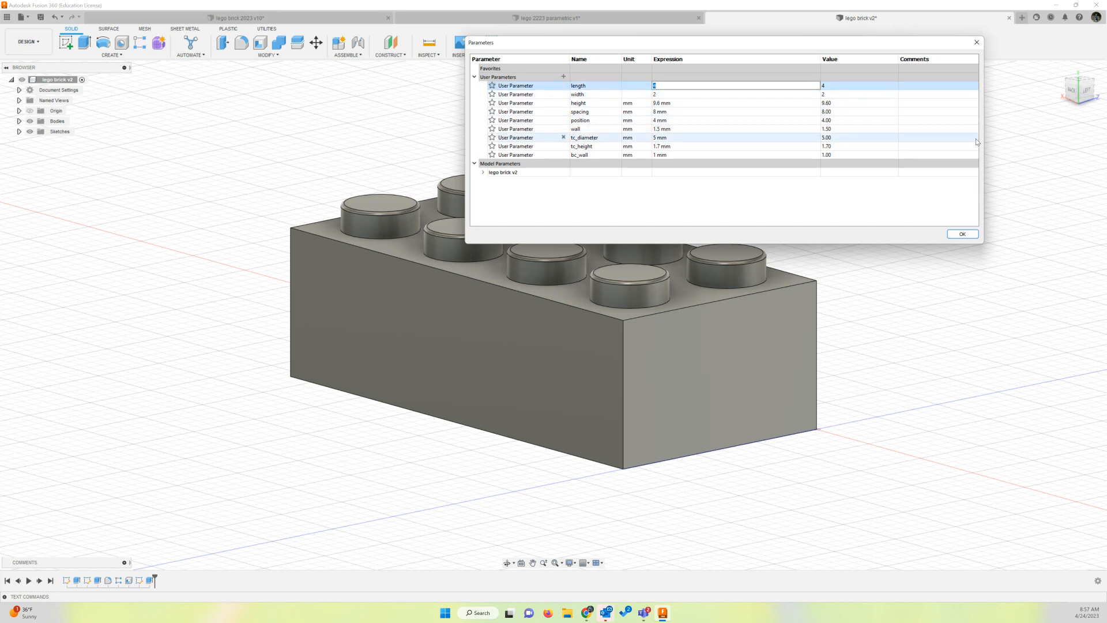
key(Return)
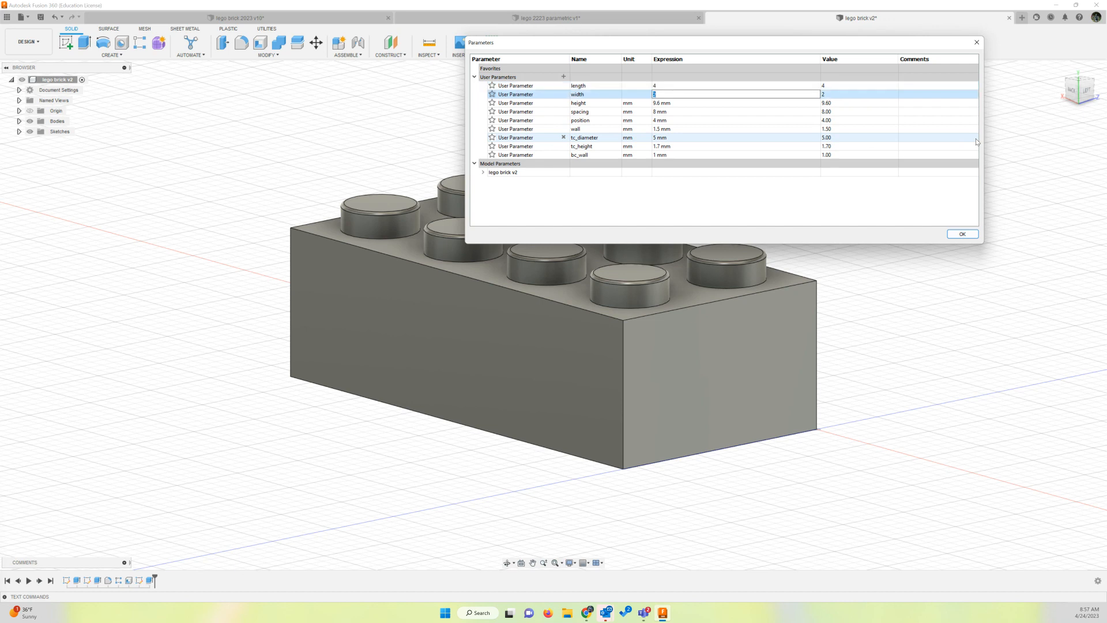
text(3)
key(Return)
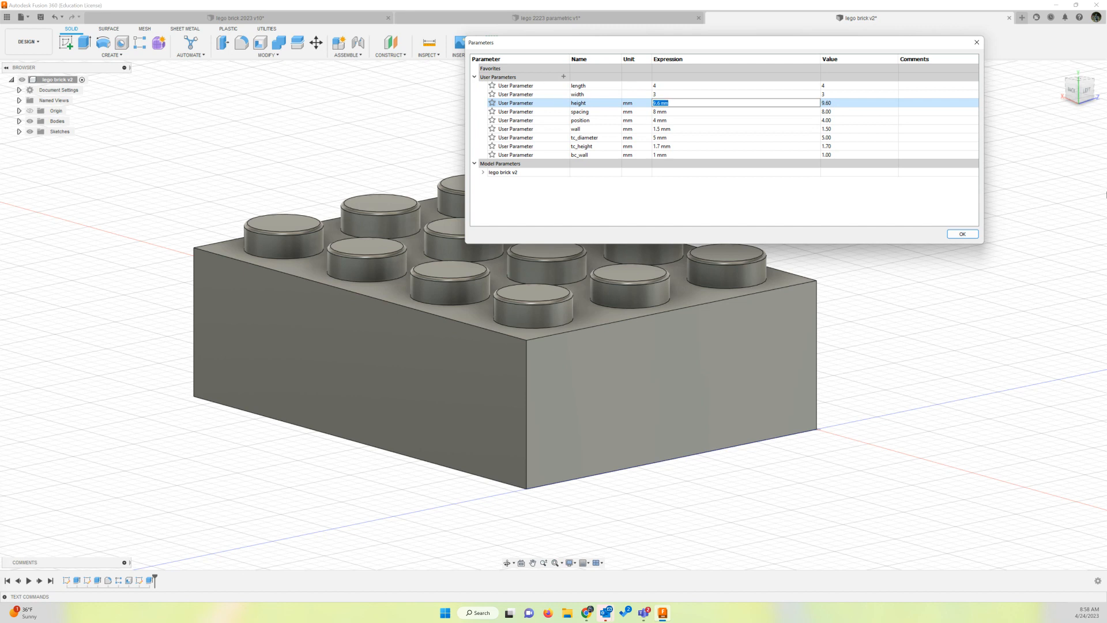
click(962, 234)
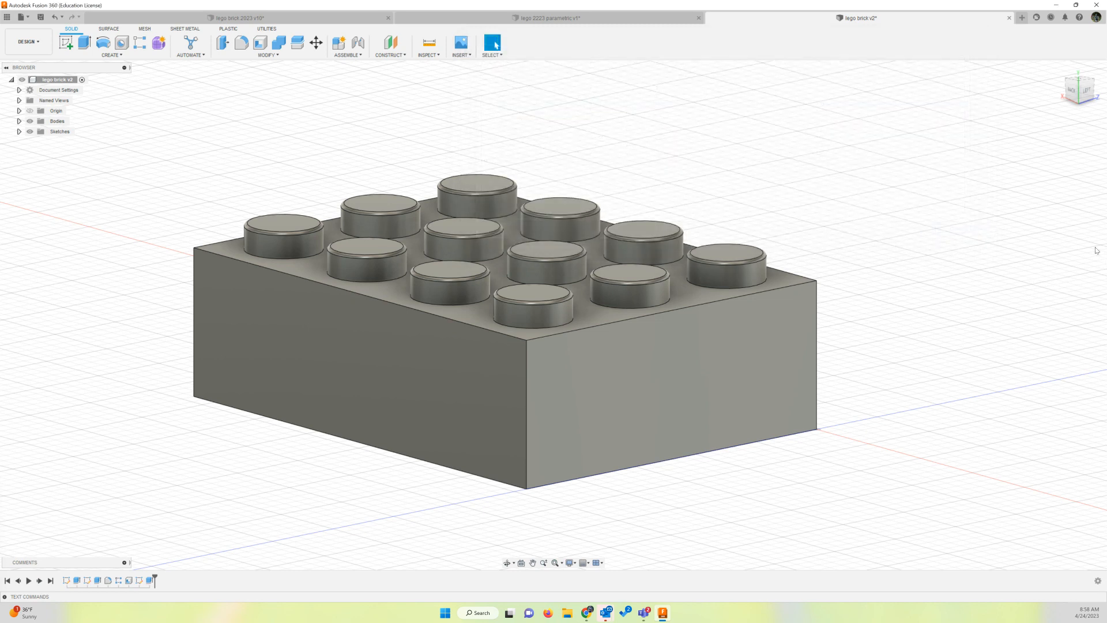
Examine the brick's underside from below, checking the single tube's position among the stud recesses in different orientations.
click(1080, 98)
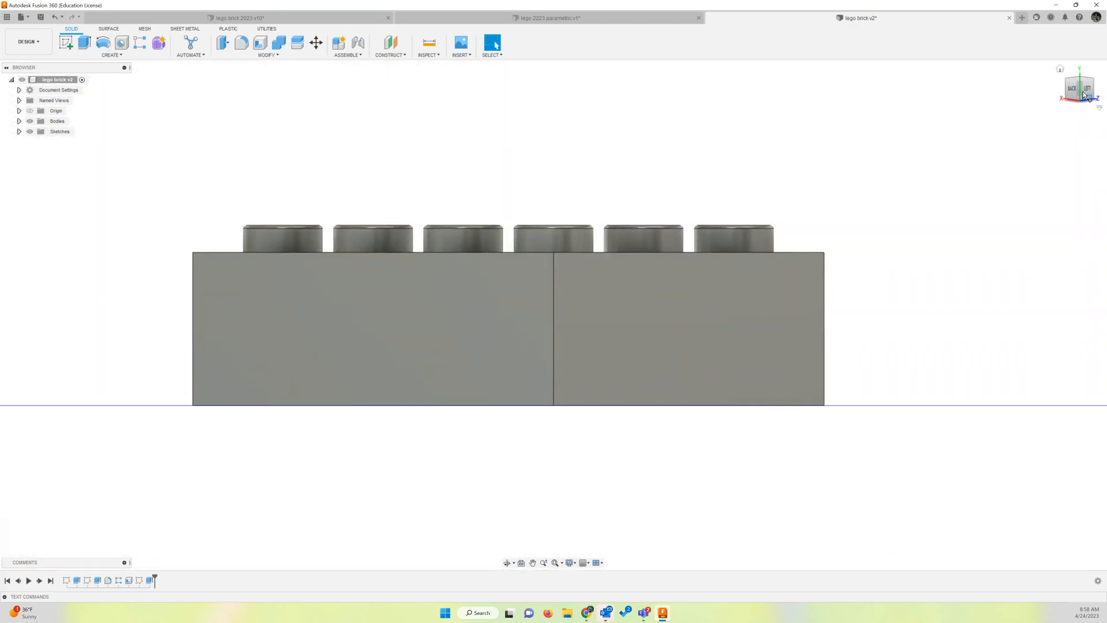
mouse_move(1082, 92)
mouse_down()
mouse_move(1086, 65)
mouse_move(981, 60)
mouse_move(926, 36)
mouse_move(923, 57)
mouse_up()
drag(1087, 126, 1084, 119)
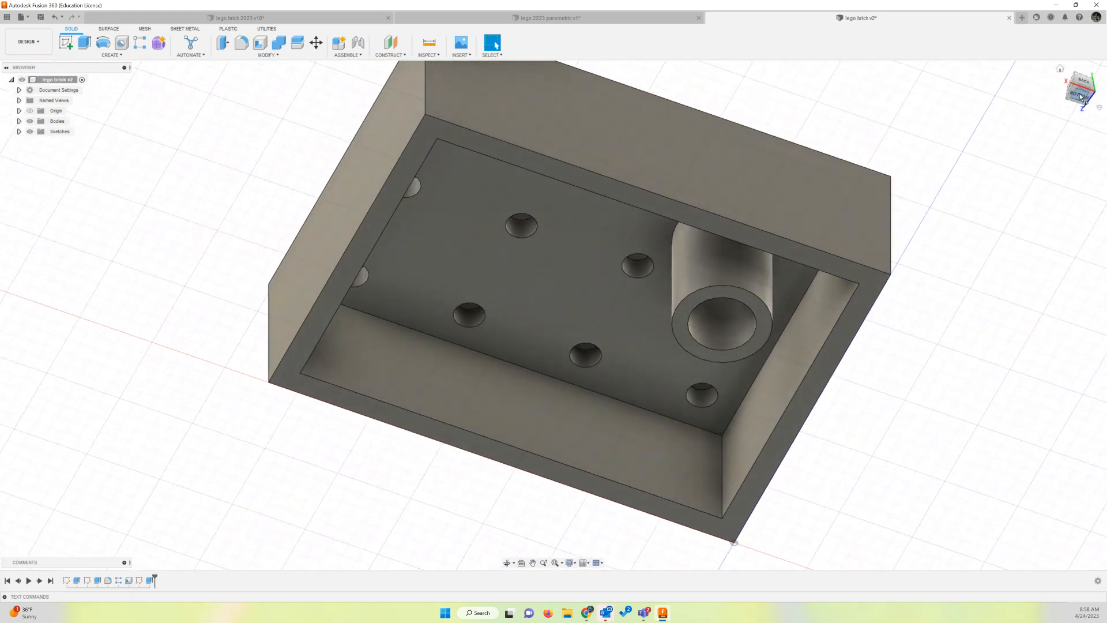
click(1081, 96)
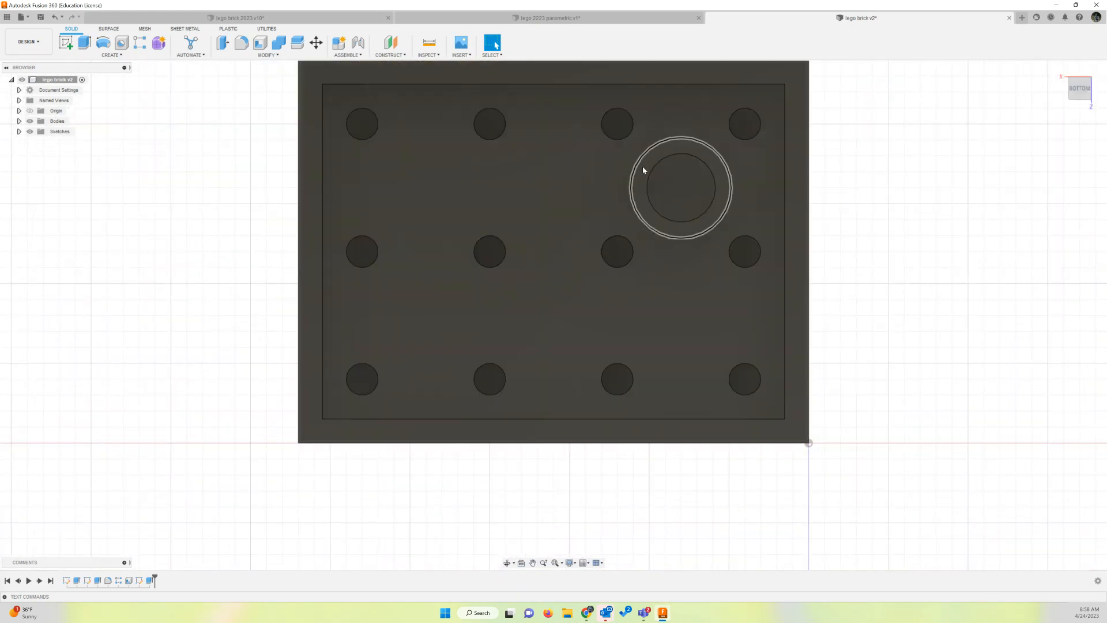
click(645, 167)
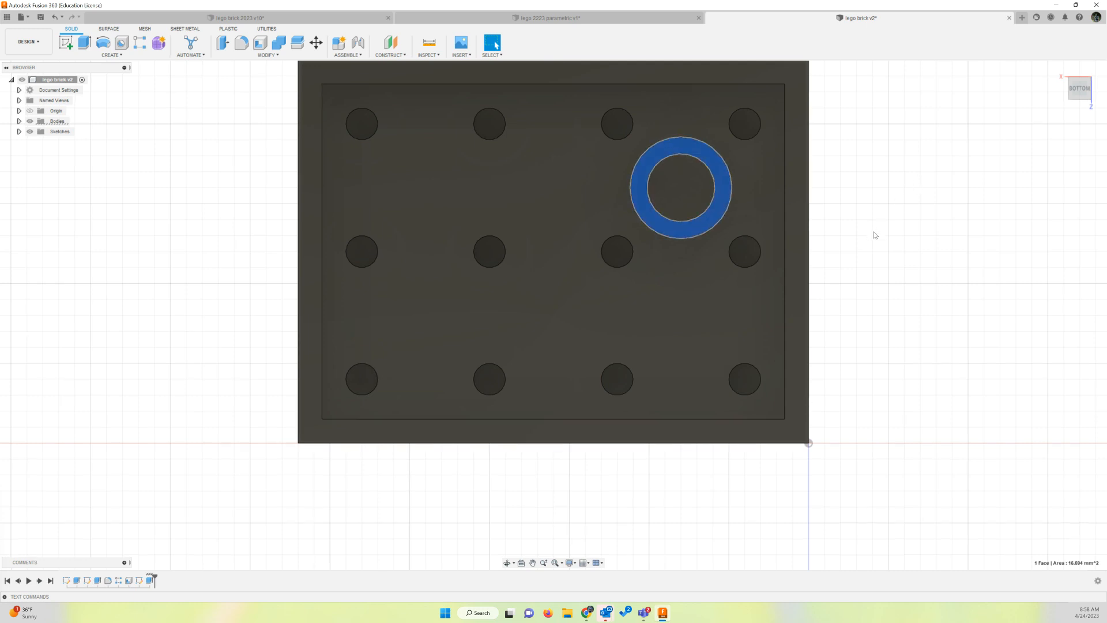
scroll(874, 235, down, 2)
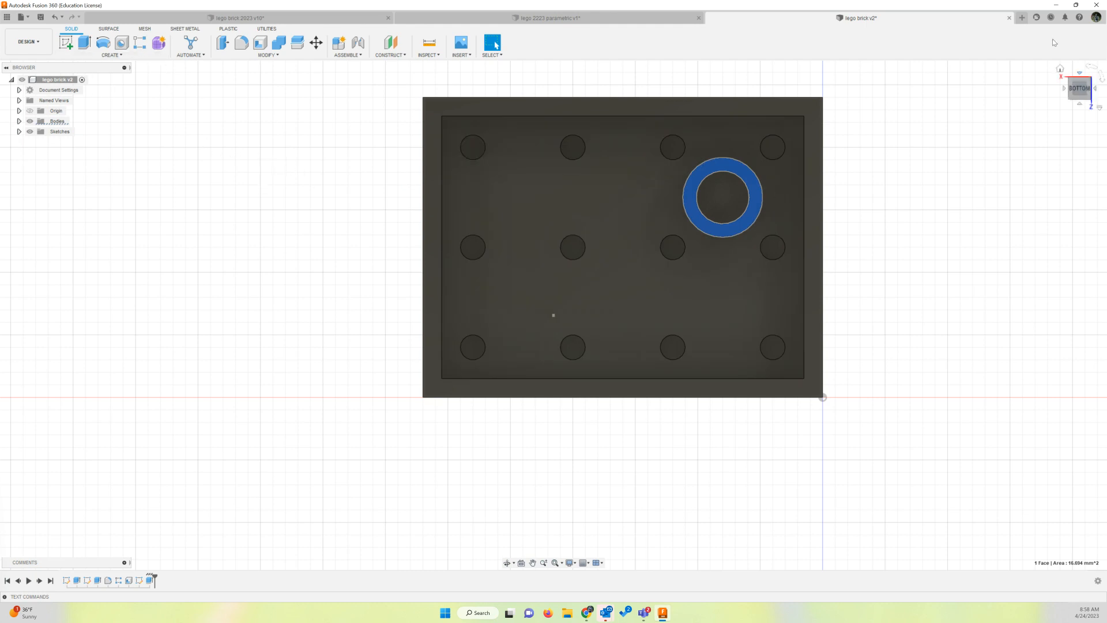
click(1102, 77)
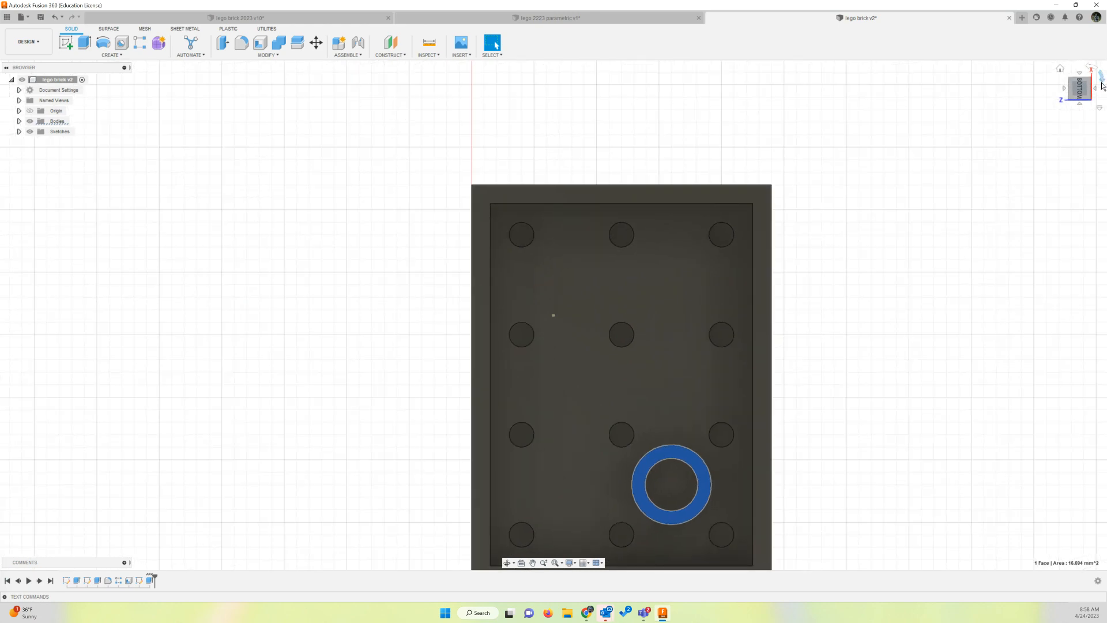
click(1102, 81)
click(1102, 81)
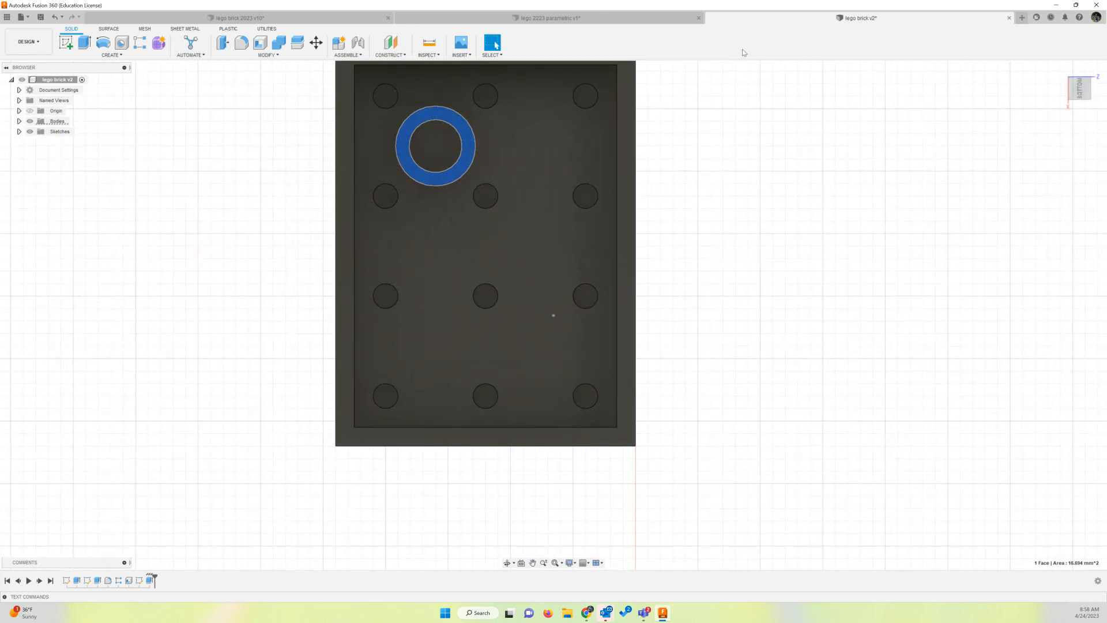
mouse_move(1095, 72)
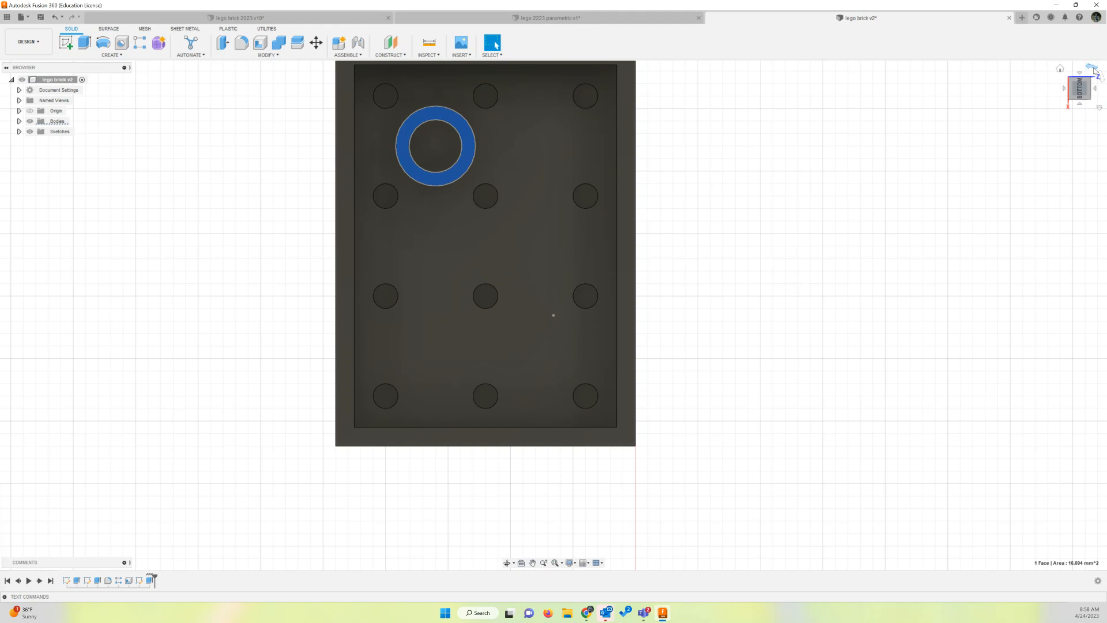
click(1095, 72)
click(1103, 81)
click(1104, 83)
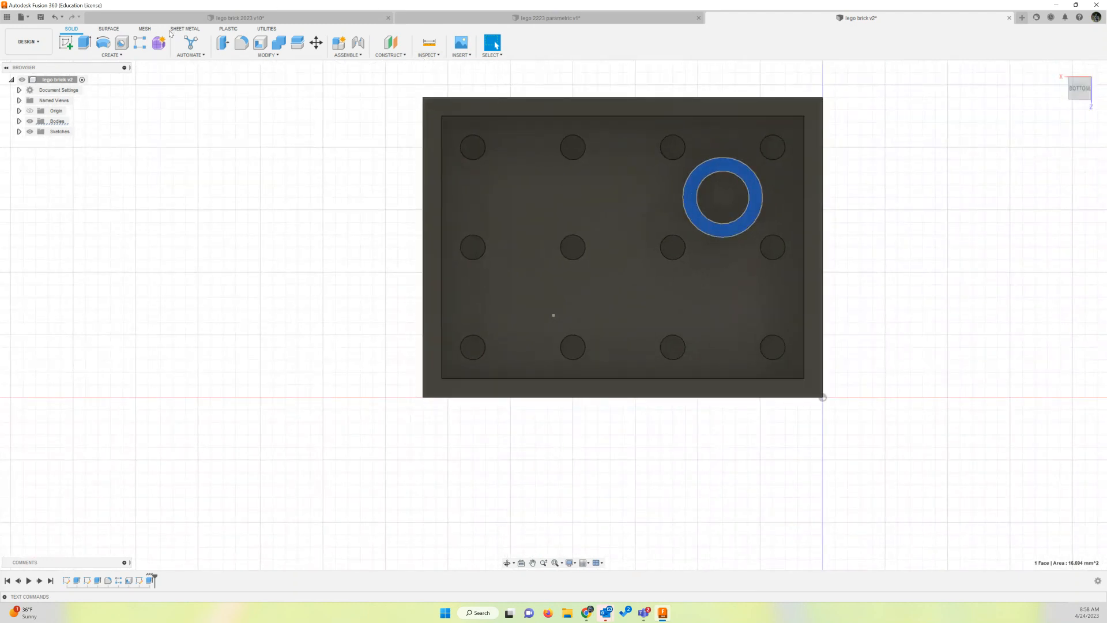
Start a rectangular pattern of the underside tube's extrude feature, using the inner cavity's long edge as the pattern axis.
click(138, 43)
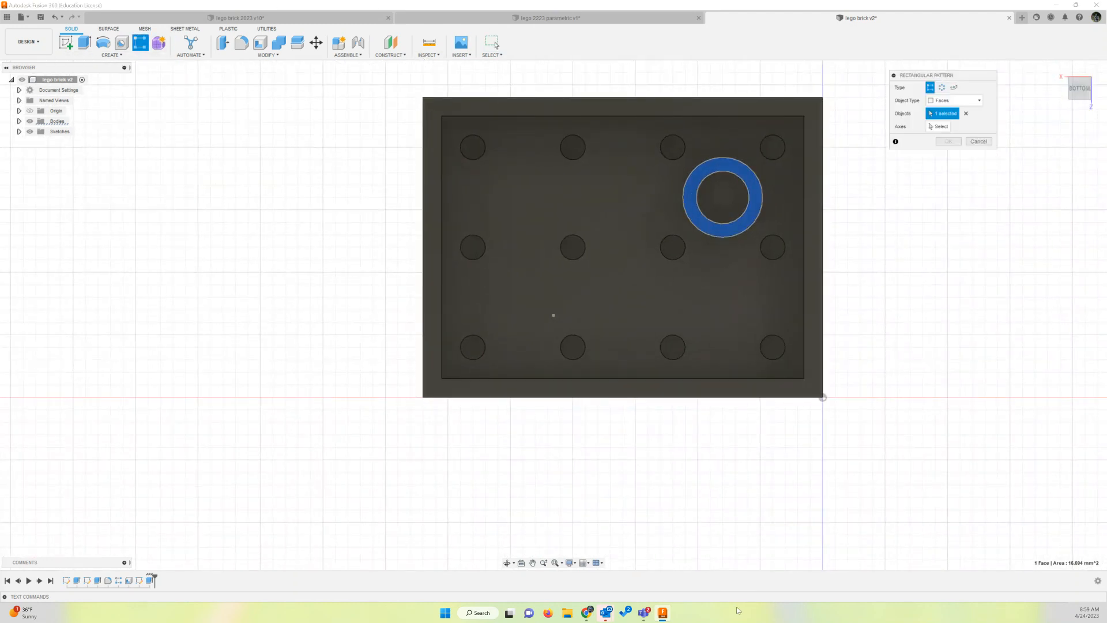
click(977, 103)
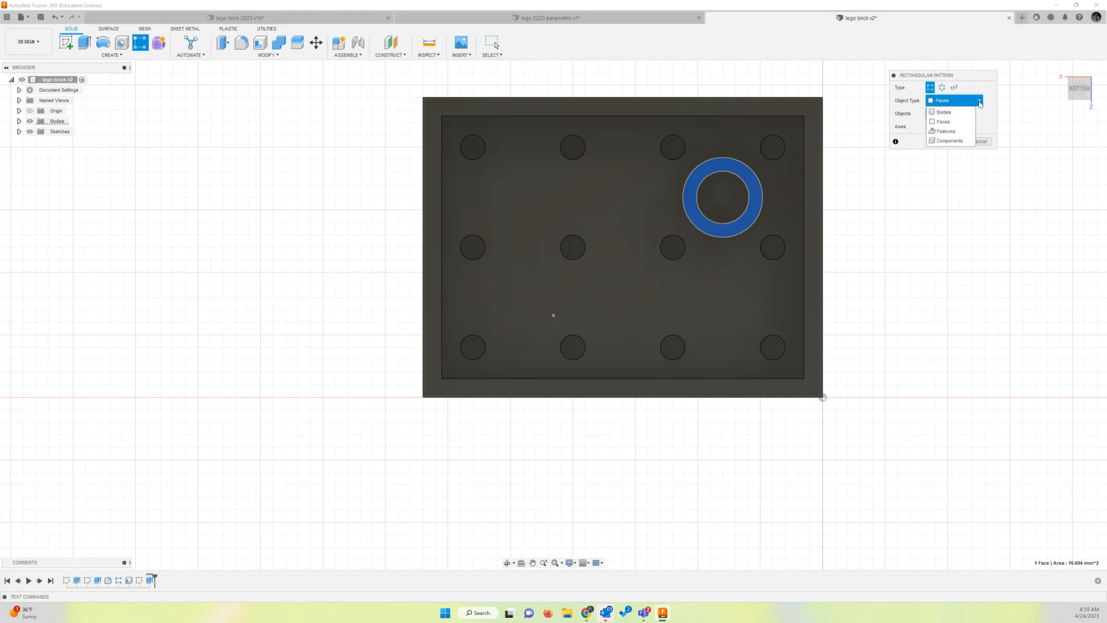
click(949, 131)
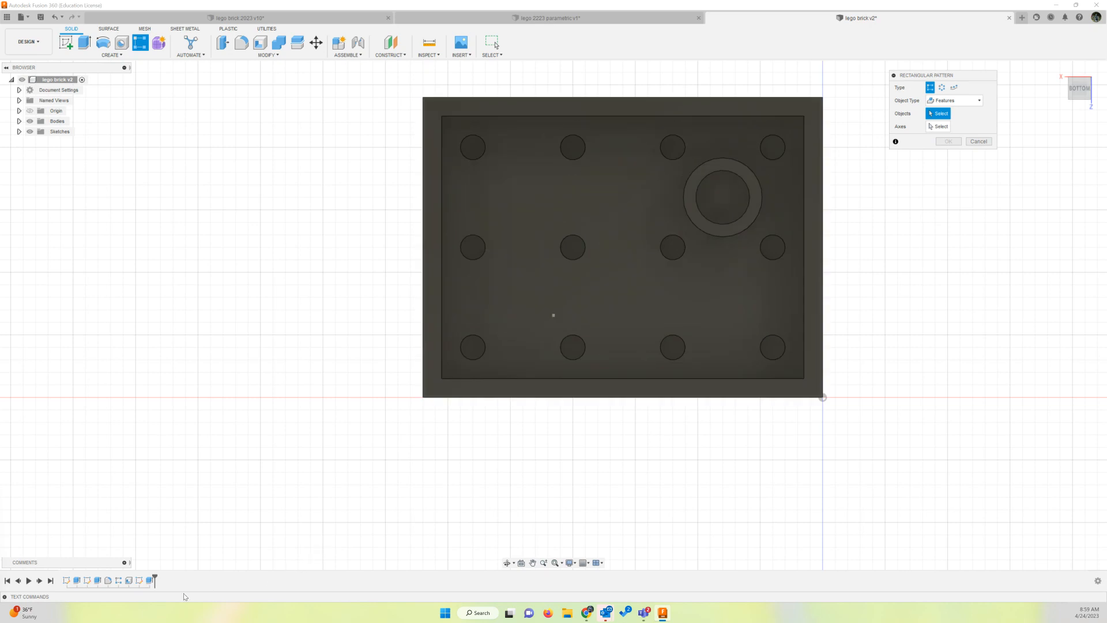
click(151, 580)
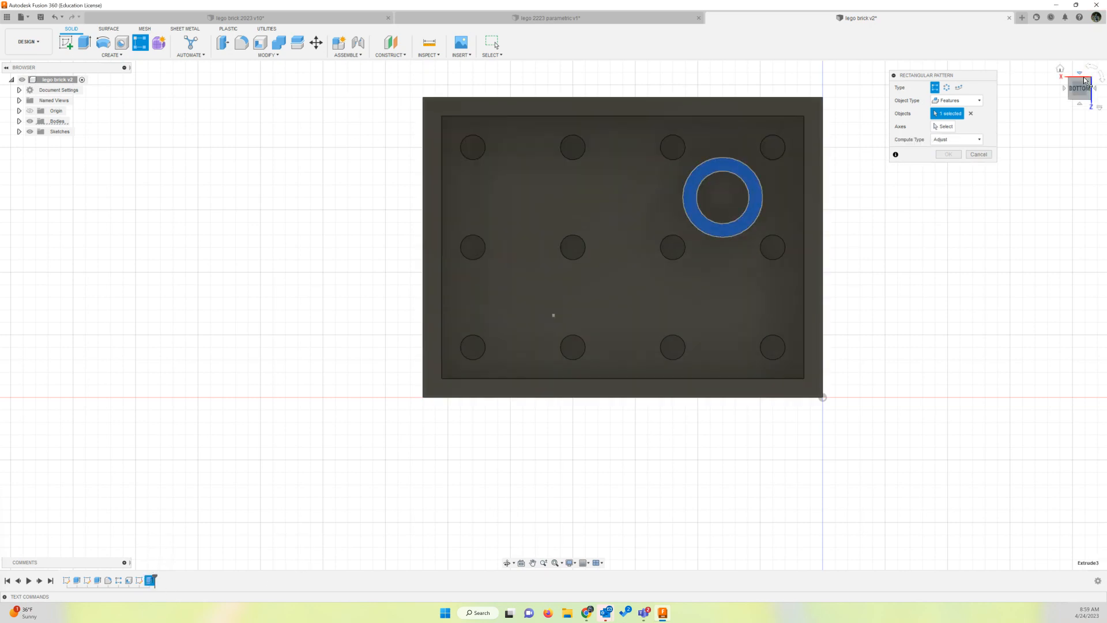
drag(1084, 85, 1083, 94)
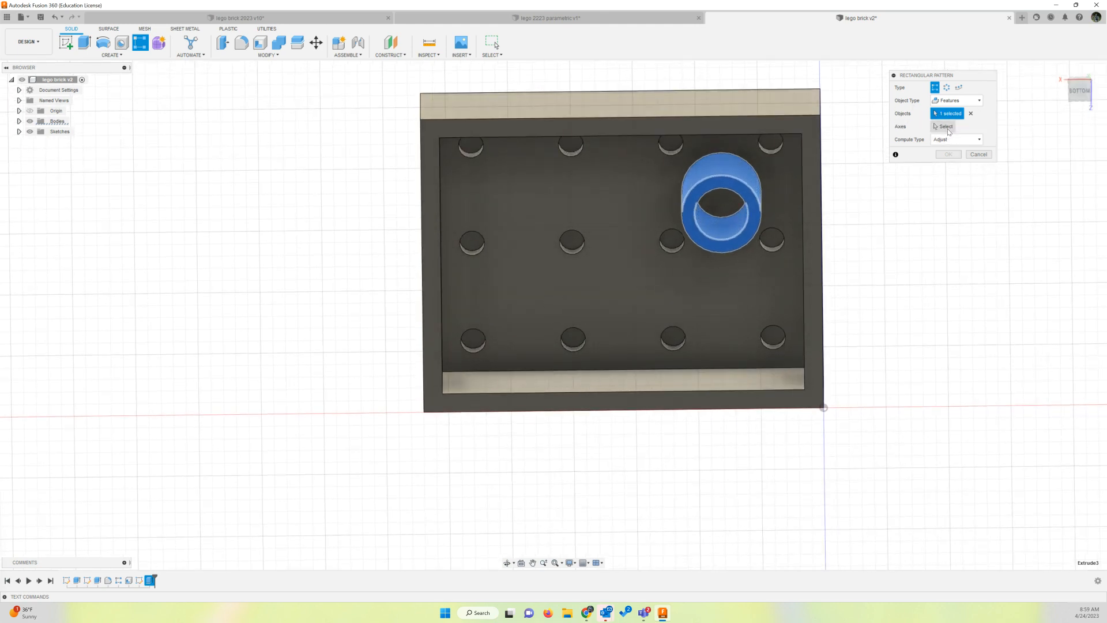
click(947, 129)
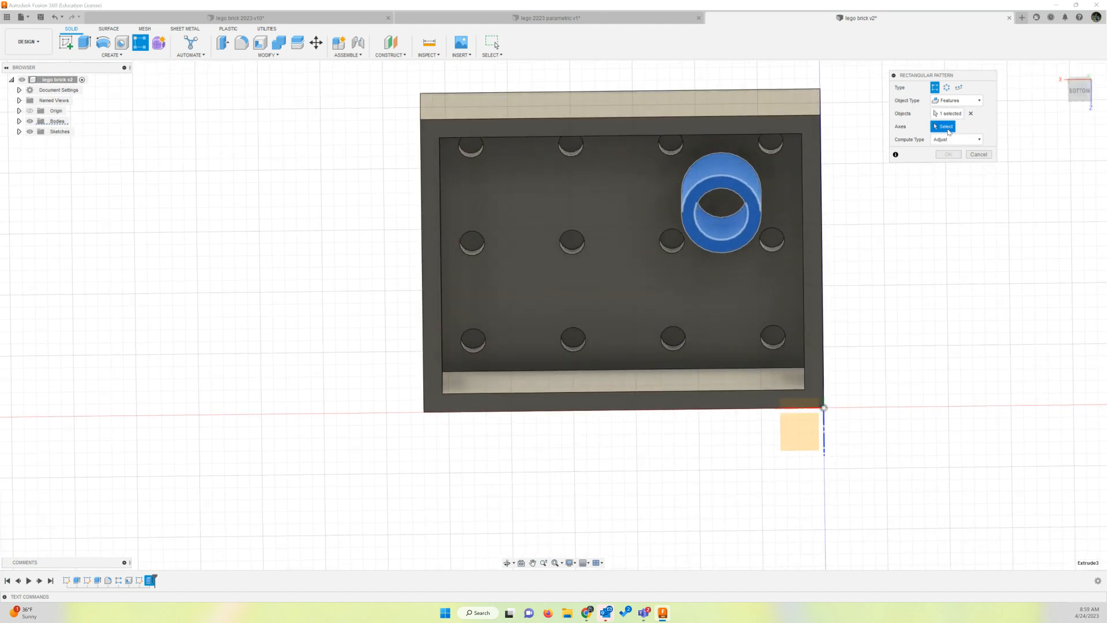
click(654, 138)
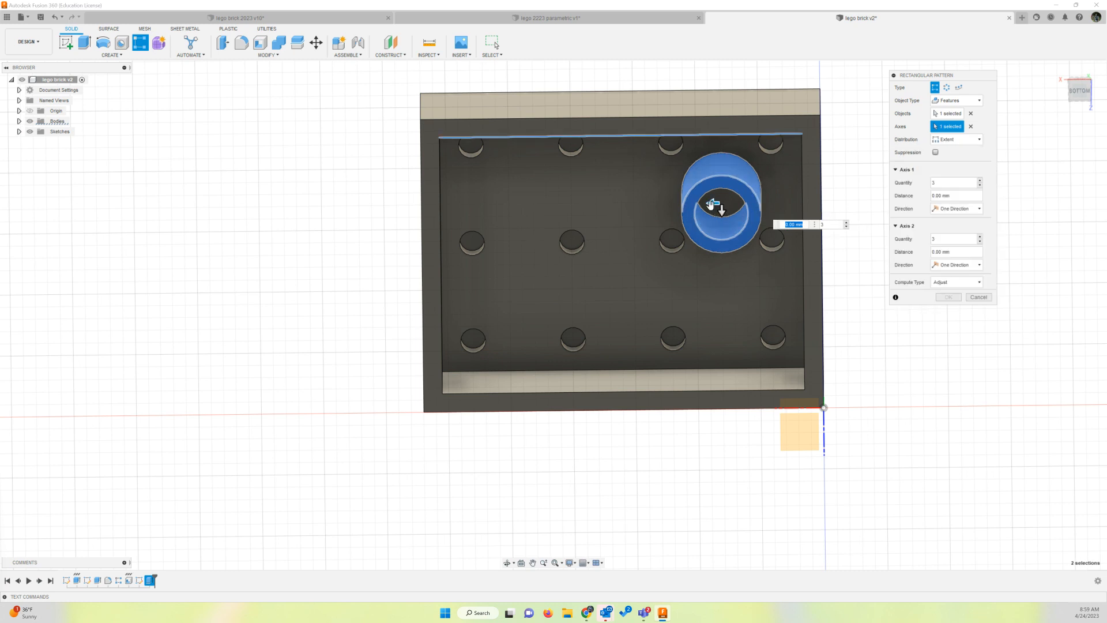
Set the tube pattern's quantity along the brick's length to the expression length - 1.
drag(711, 203, 589, 204)
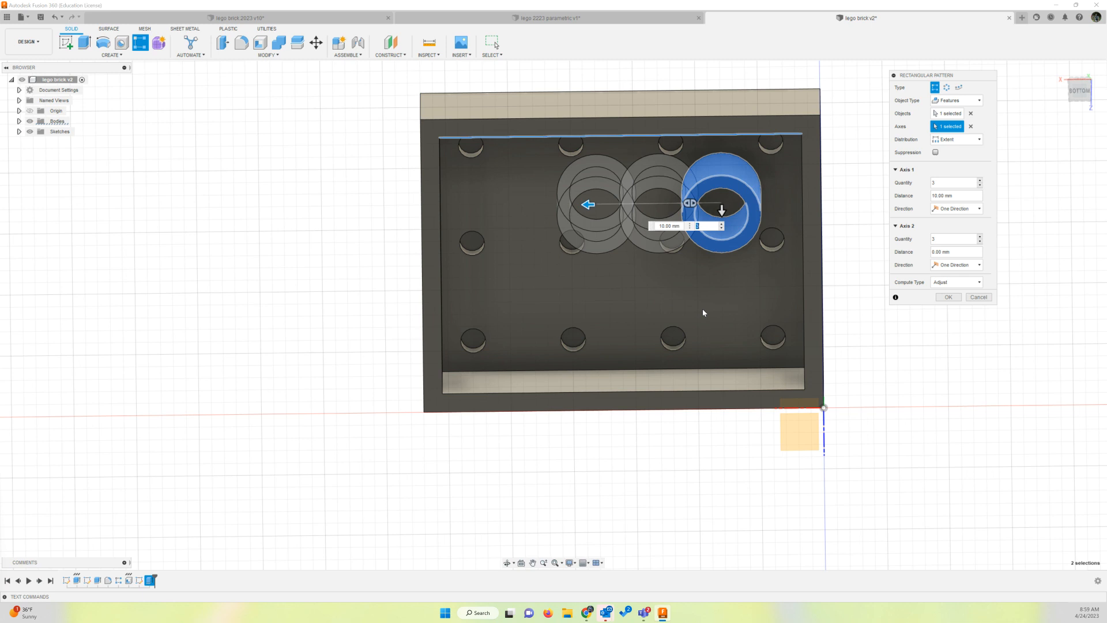
text(length)
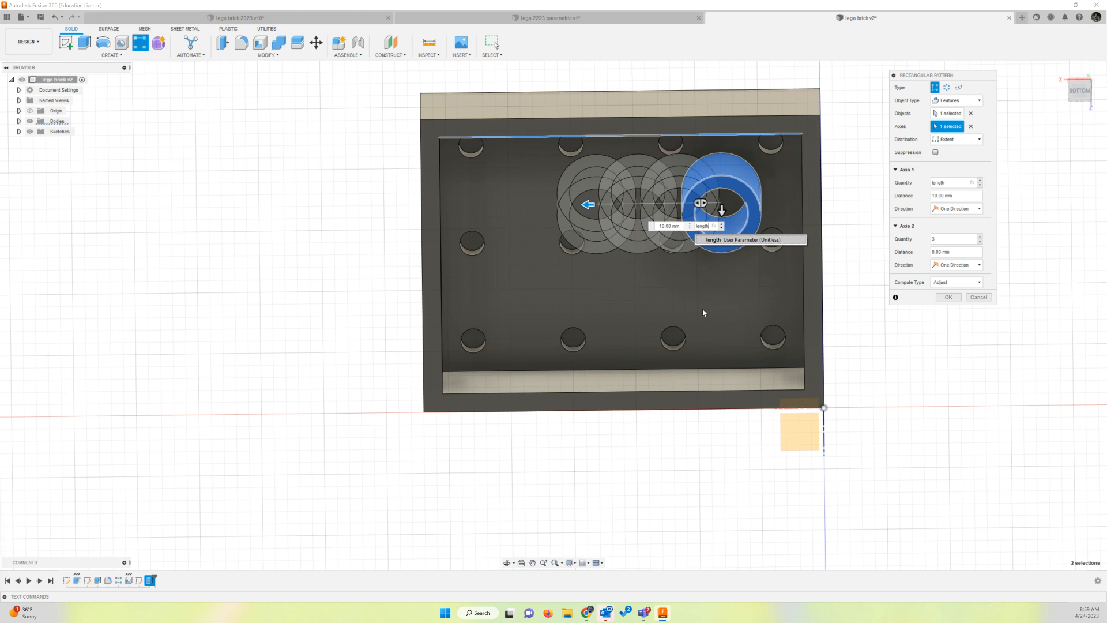
key(Return)
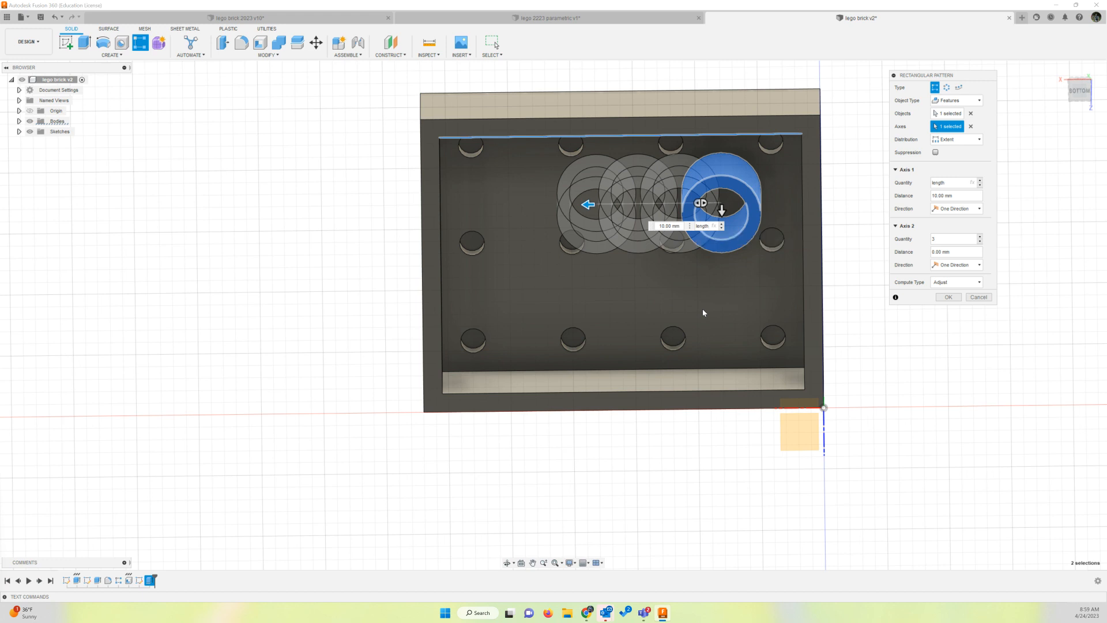
text(-1)
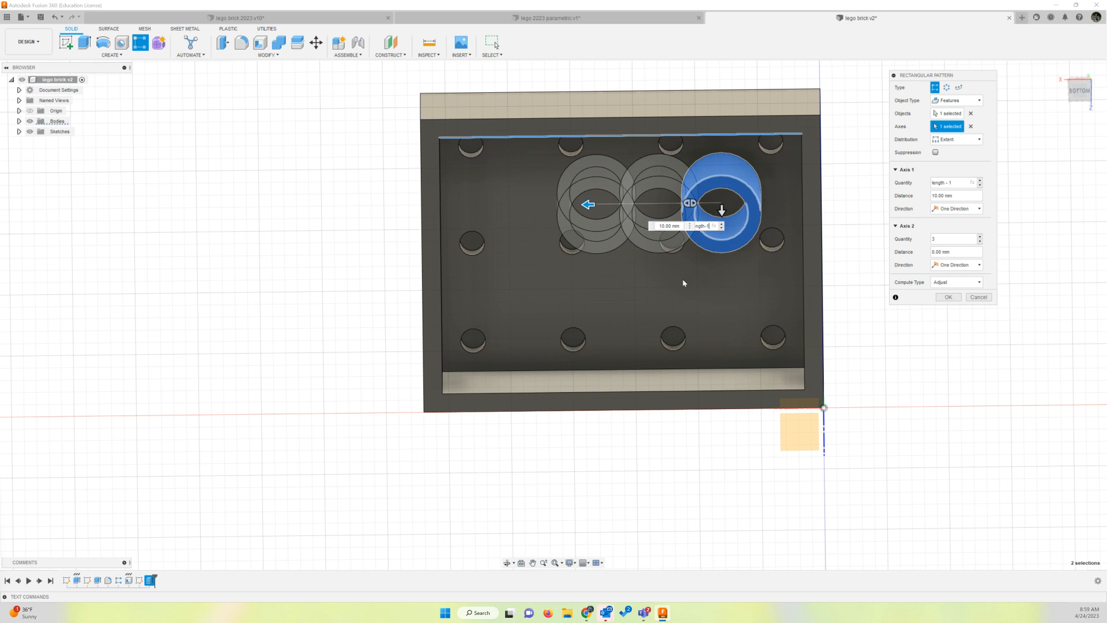
Set the tube pattern's extent distance along the brick's length to spacing * (length - 2).
drag(682, 227, 662, 223)
text(spacing)
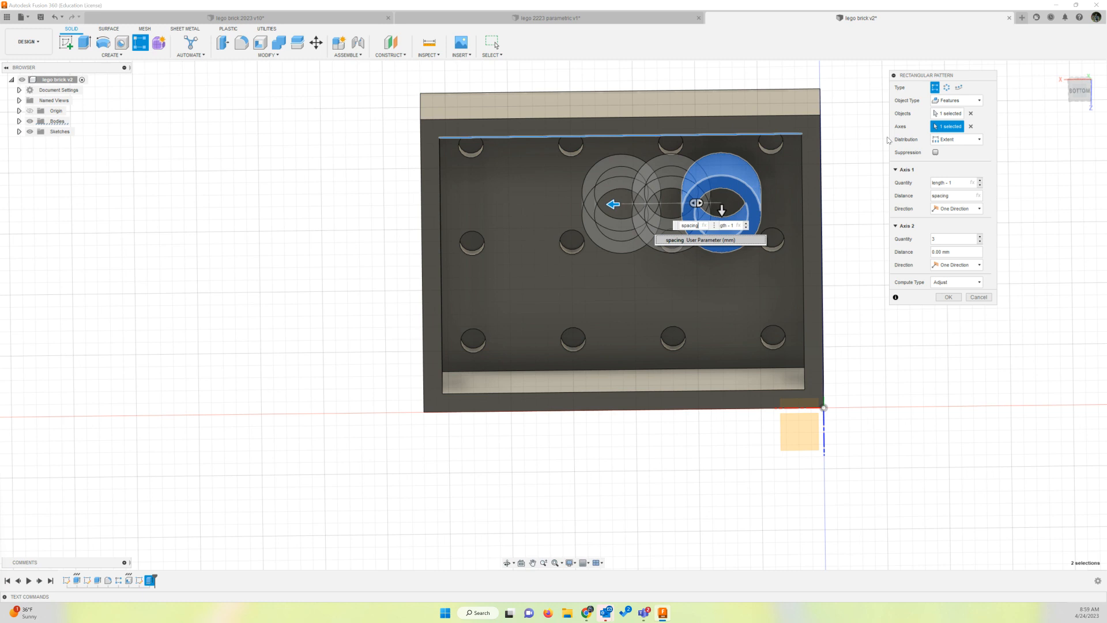
text(1)
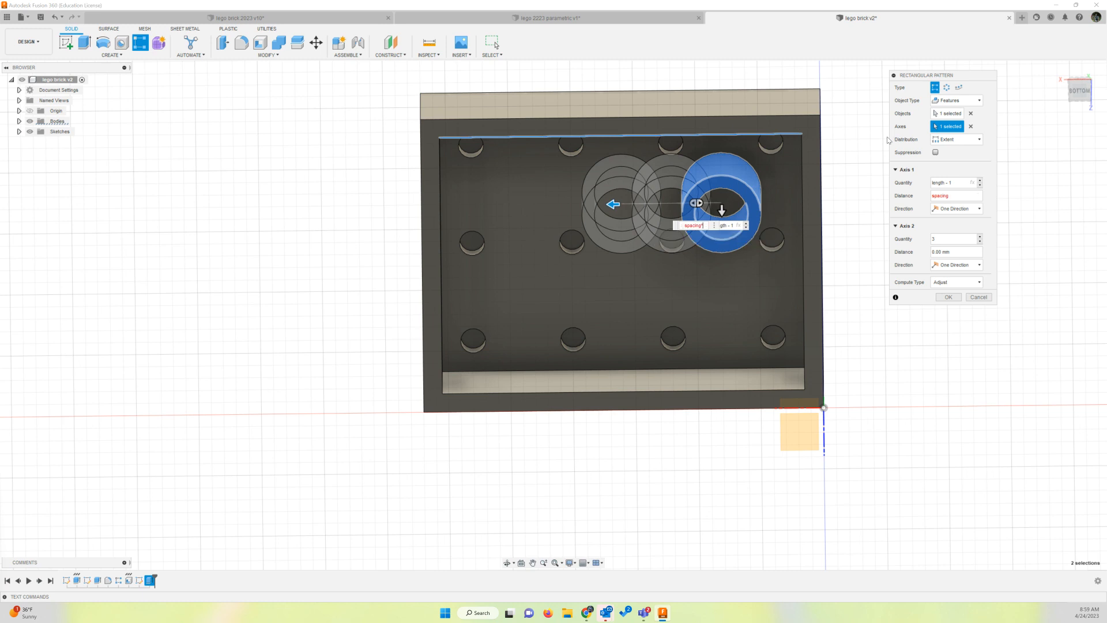
text((le)
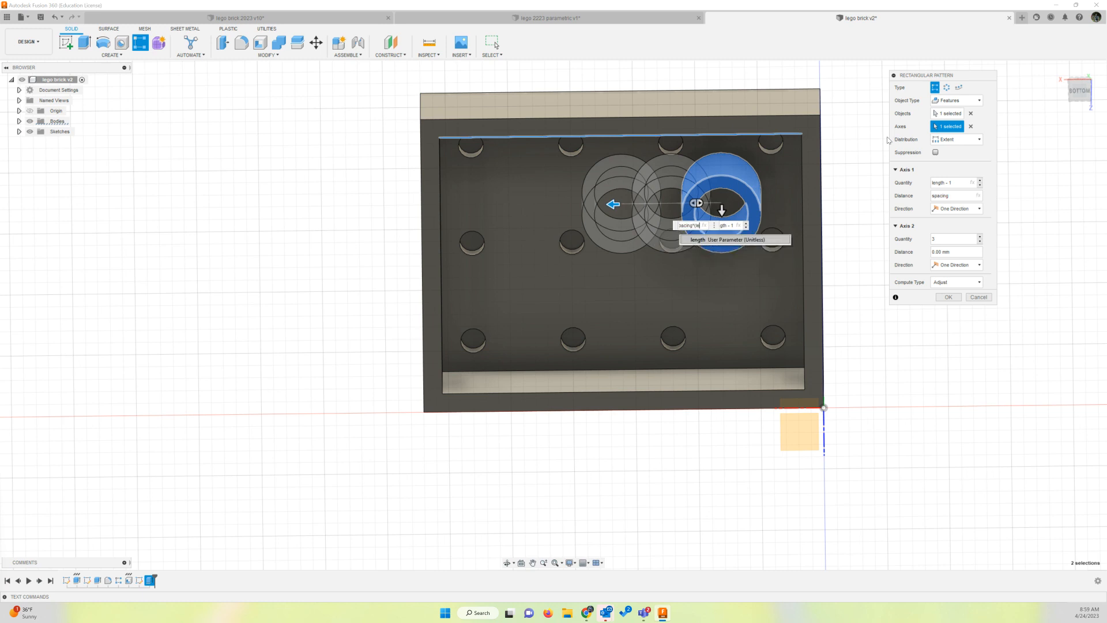
text(ngth)
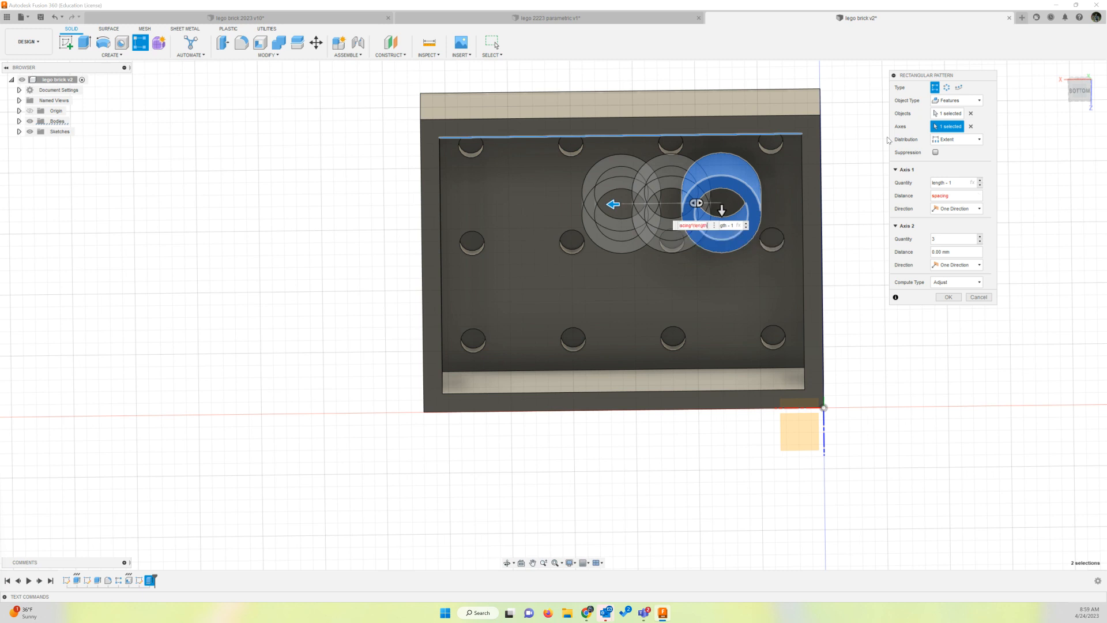
text(-2))
key(Return)
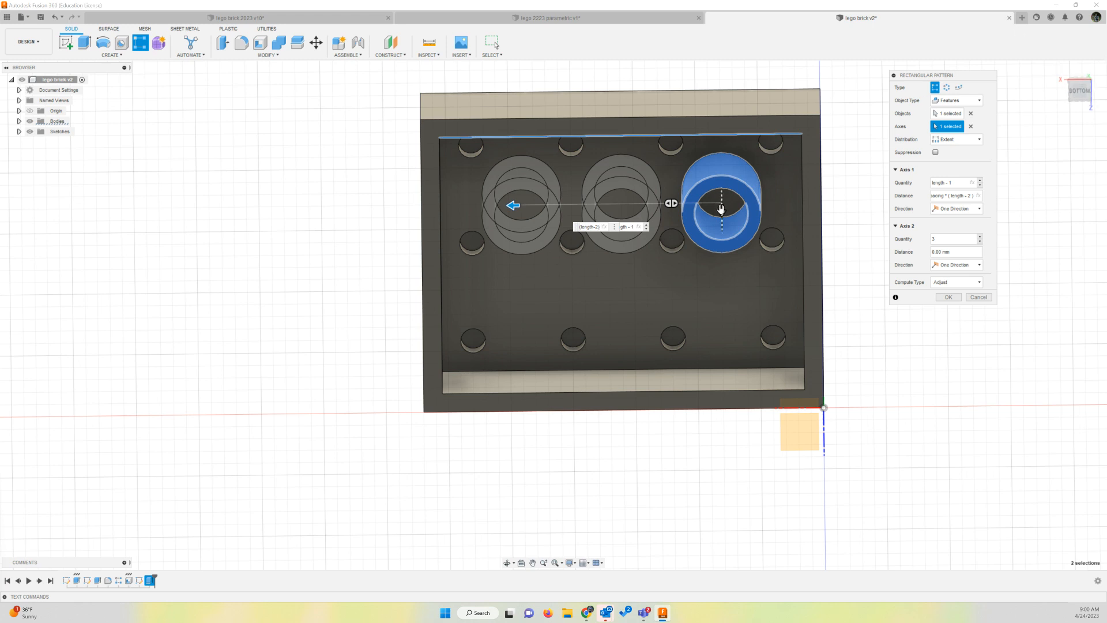
Extend the tube pattern across the brick's width with the quantity expression width - 1.
drag(721, 206, 725, 249)
key(Tab)
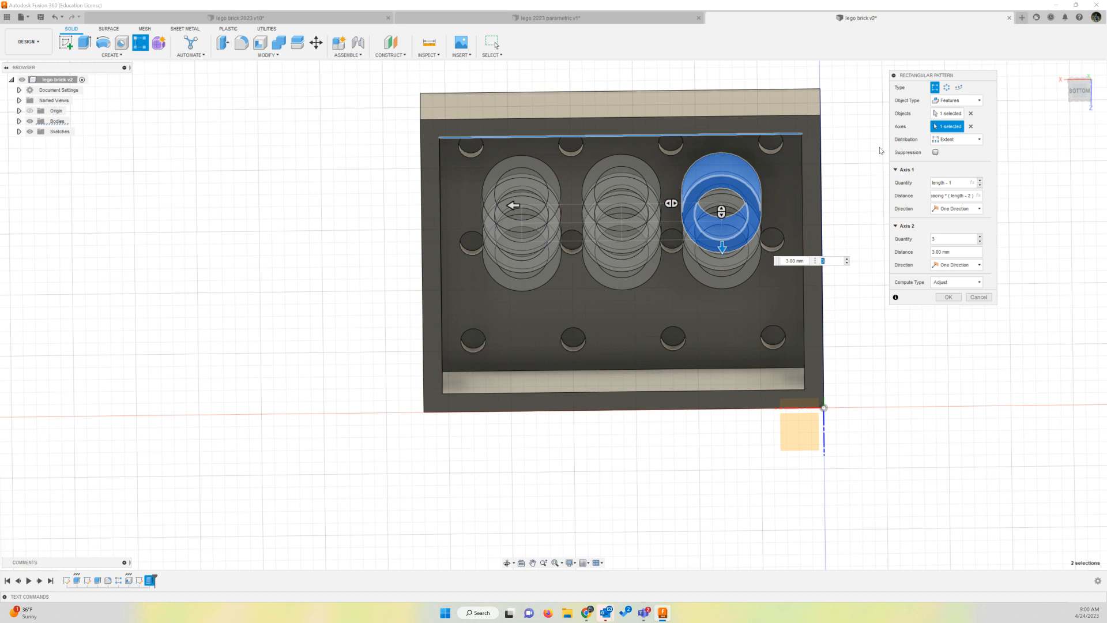
text(wi)
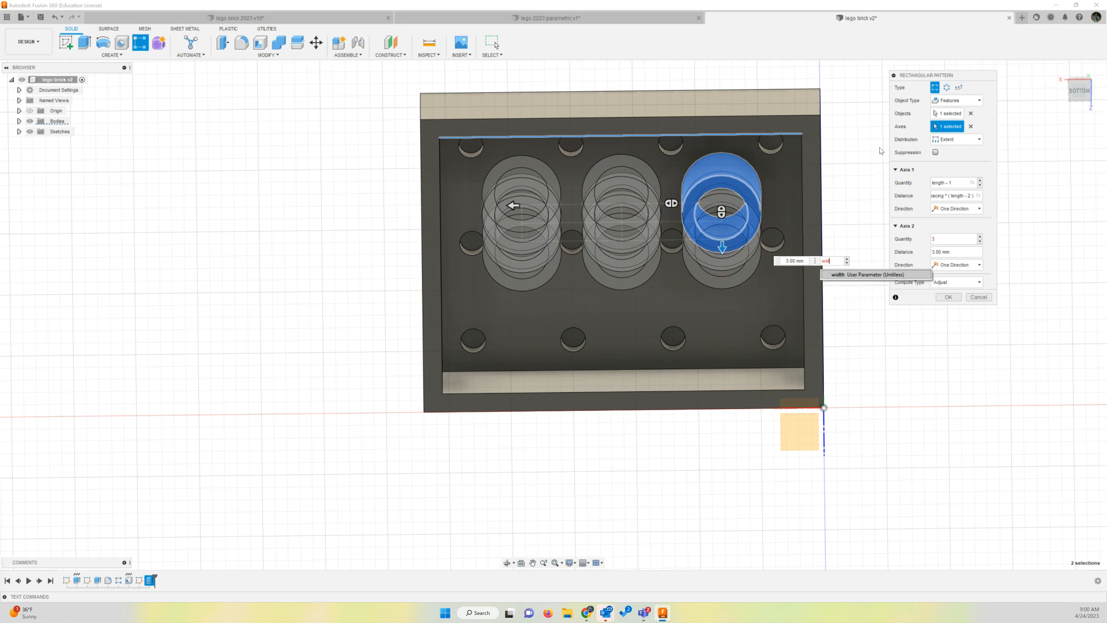
text(d)
key(Return)
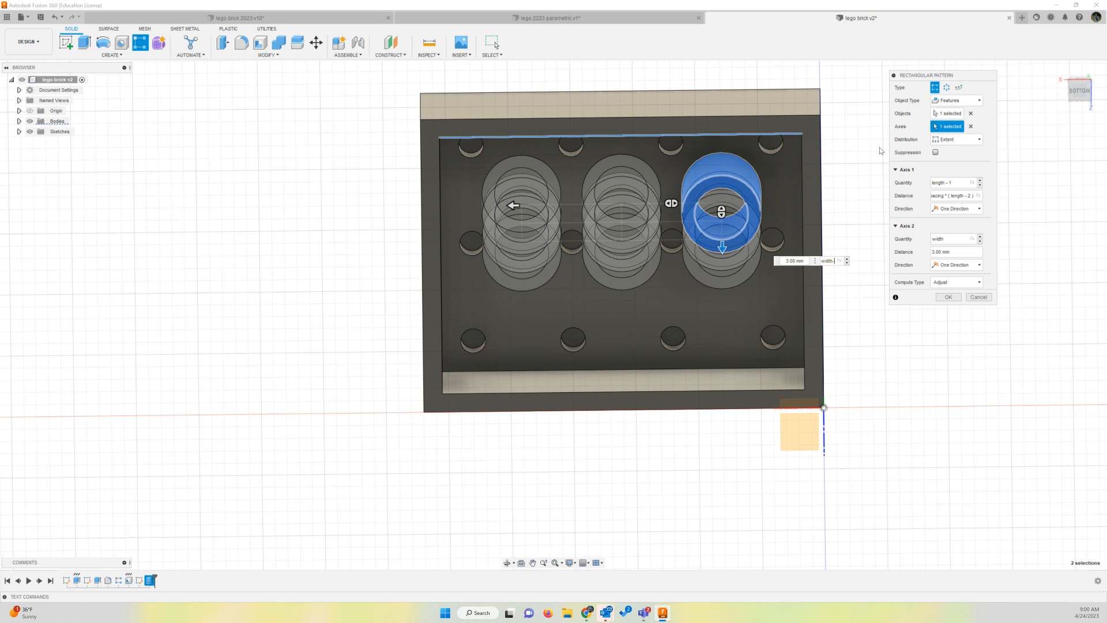
text(-1)
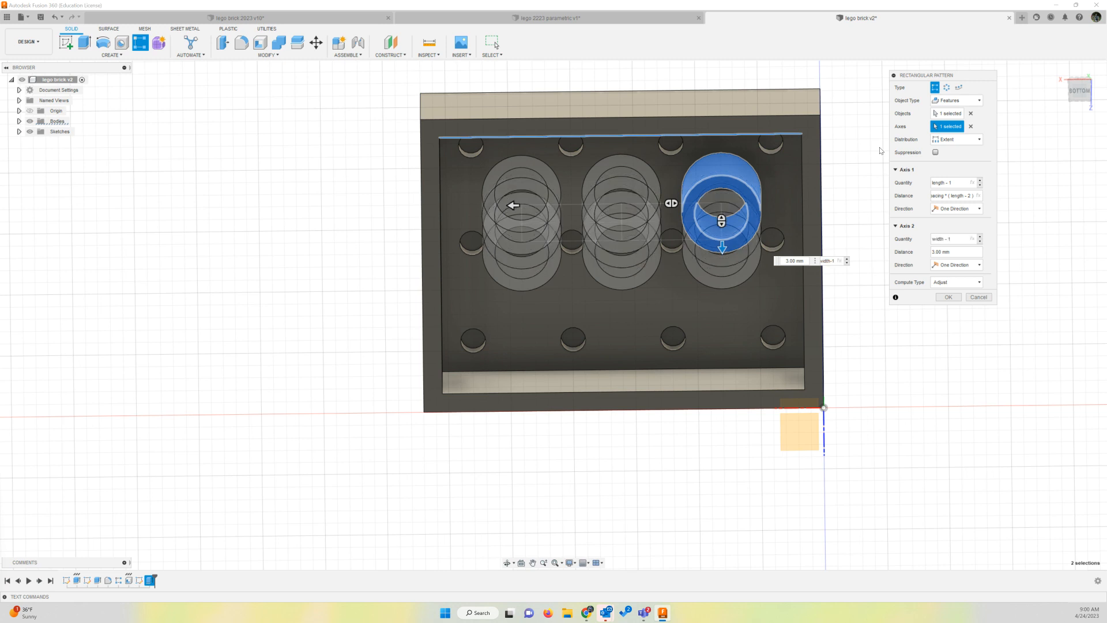
Set the pattern's extent distance across the width to spacing * (width - 2) and finish the rectangular pattern.
click(784, 261)
text(spacing)
key(Return)
text(*(wid)
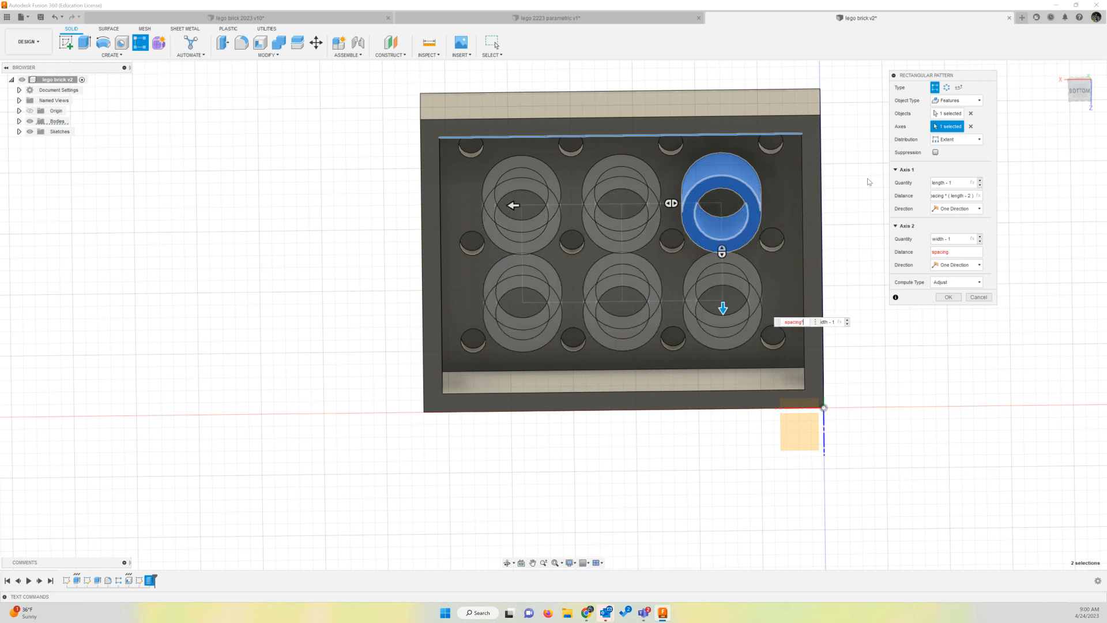
text(th)
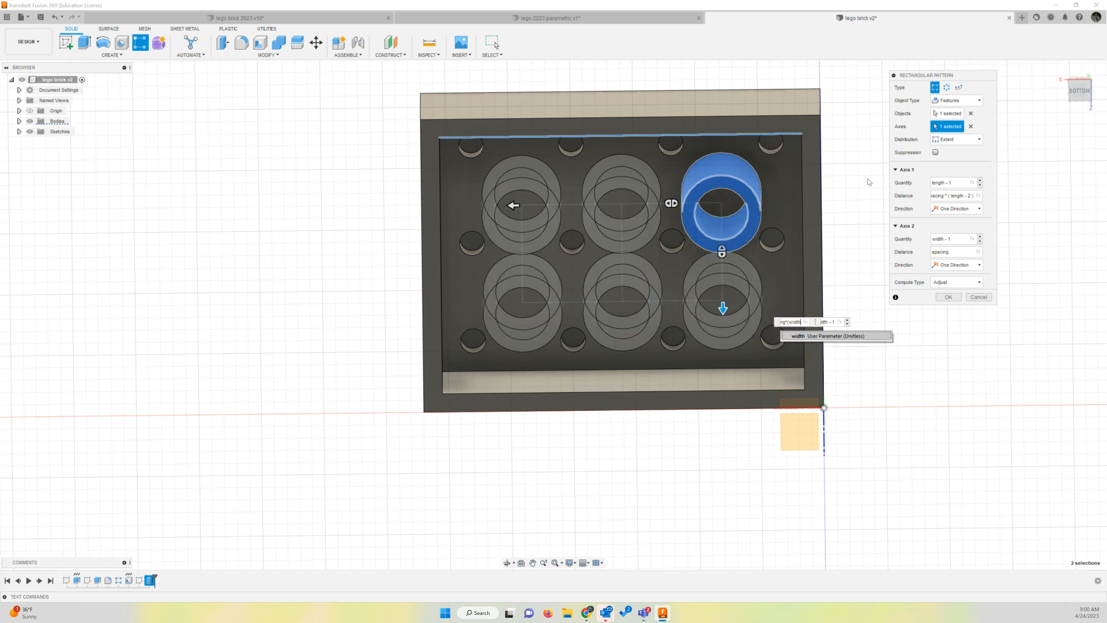
text(-)
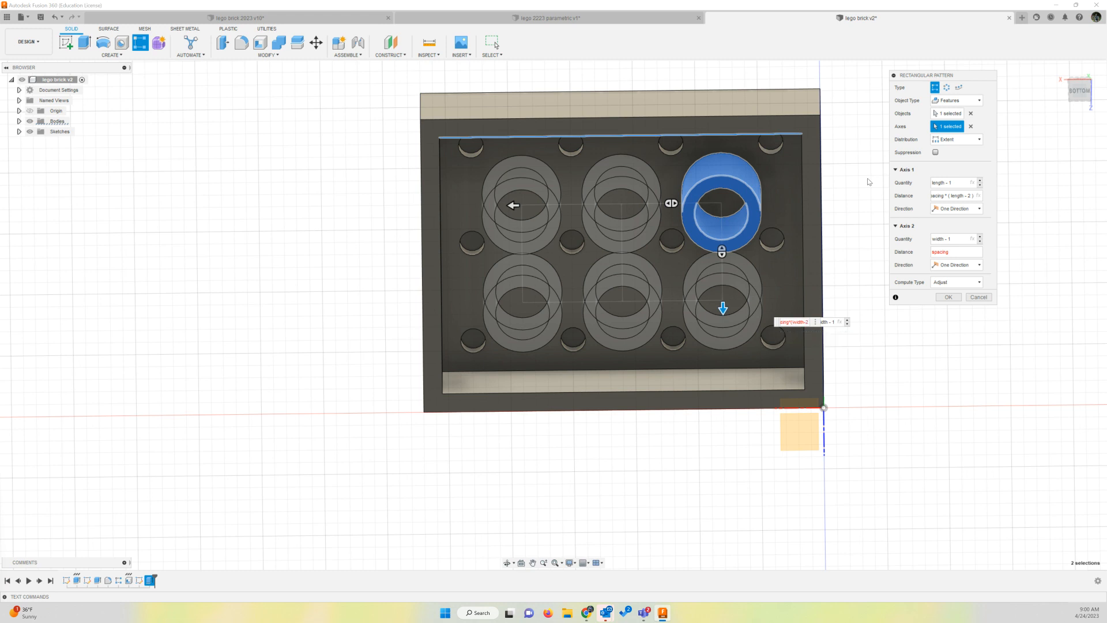
text(2))
key(Return)
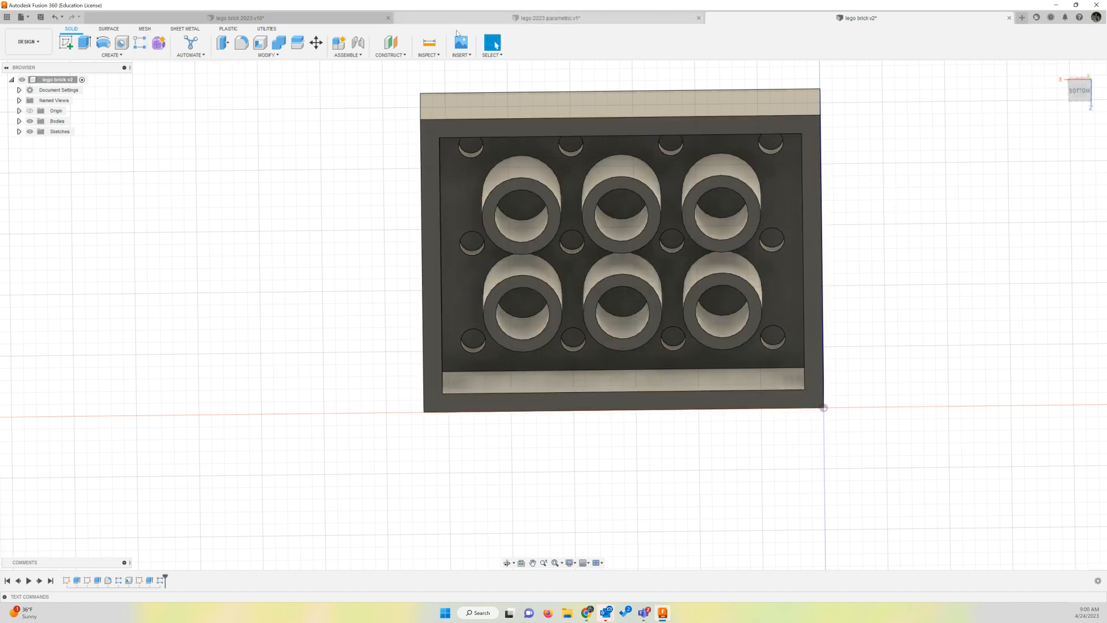
Set the width user parameter to 2 and check the tube pattern on the brick's underside.
click(1060, 68)
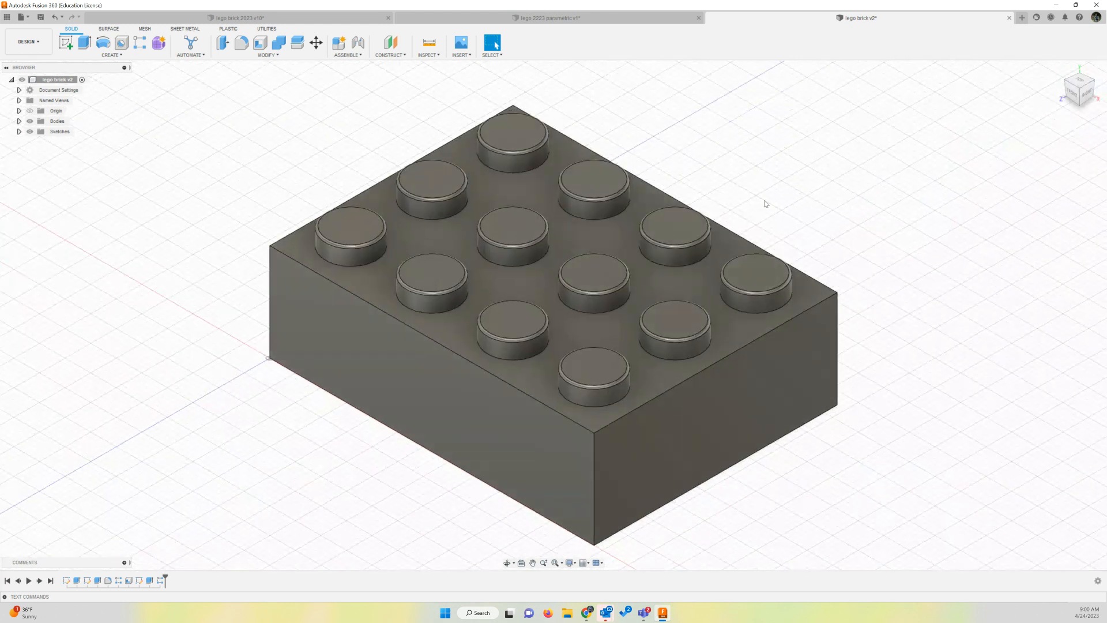
click(268, 55)
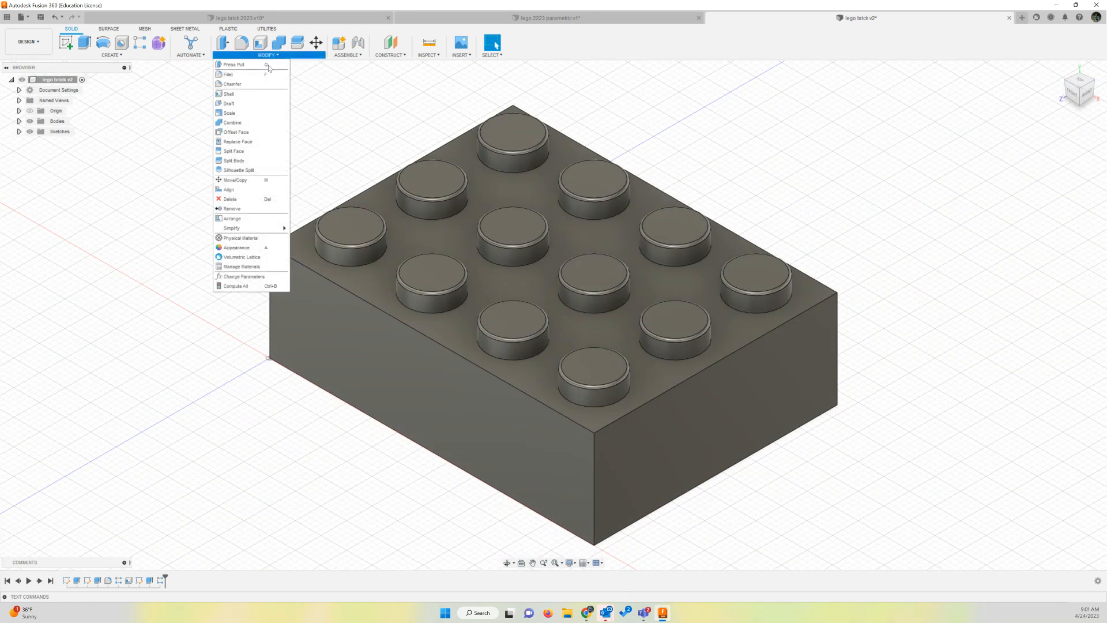
click(252, 278)
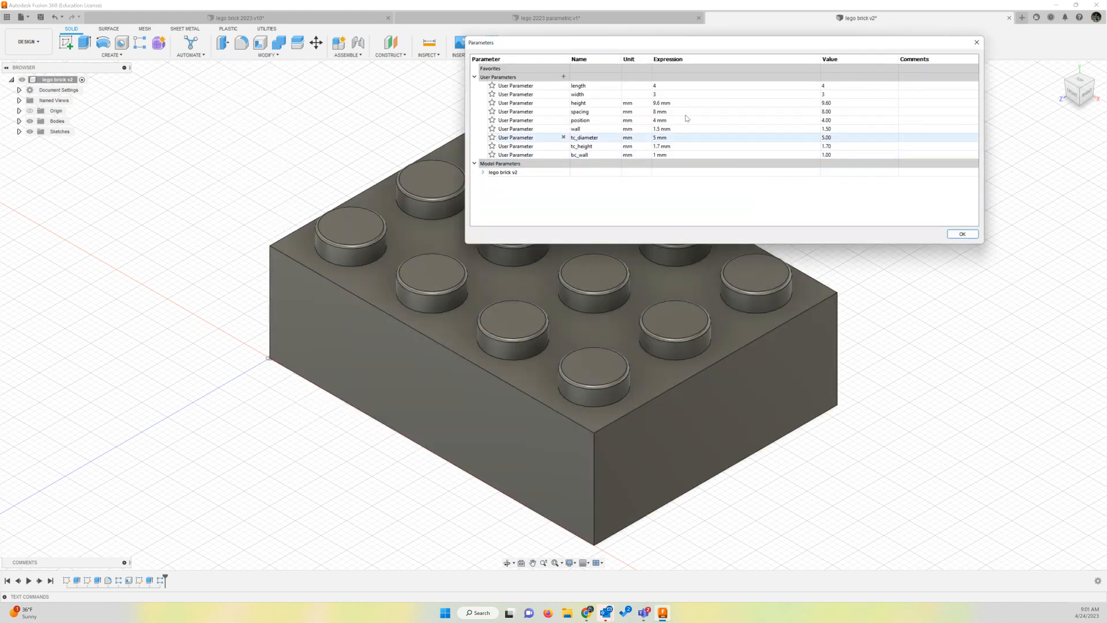
double_click(669, 92)
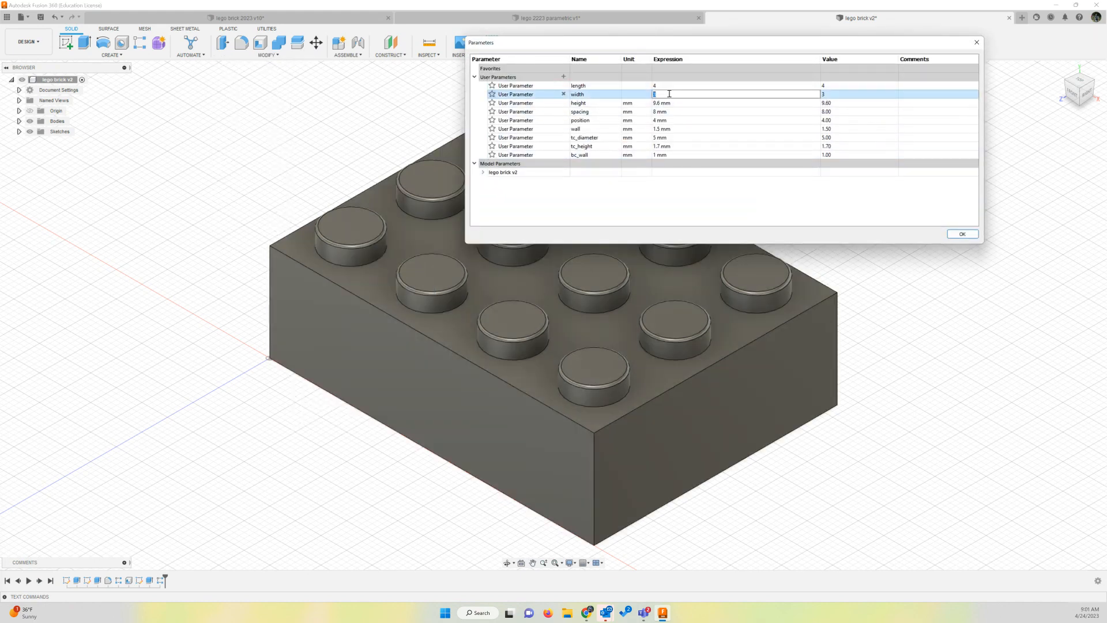
text(2)
key(Return)
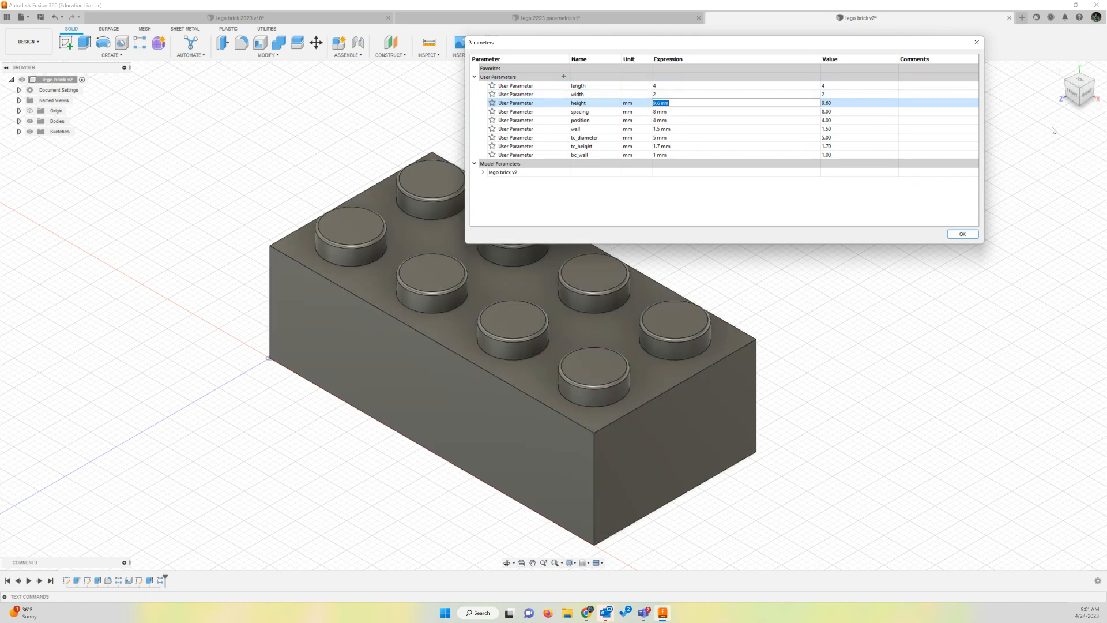
click(1080, 104)
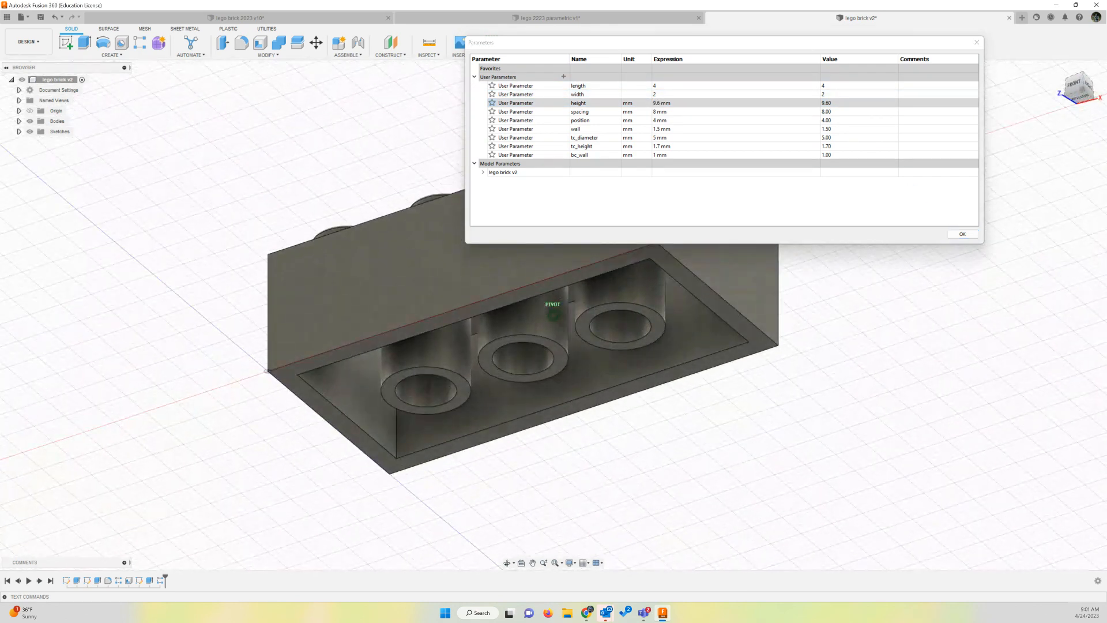
drag(1083, 91, 1081, 106)
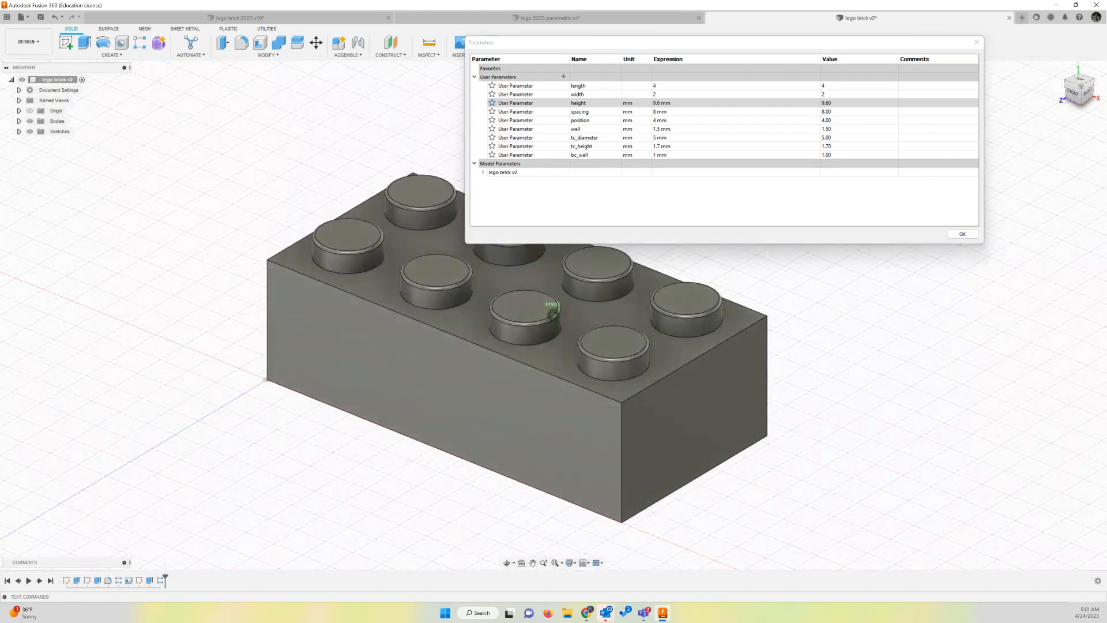
Set the length user parameter to 10 and the width to 6, check the resized brick, and close the parameters list.
click(679, 91)
text(10)
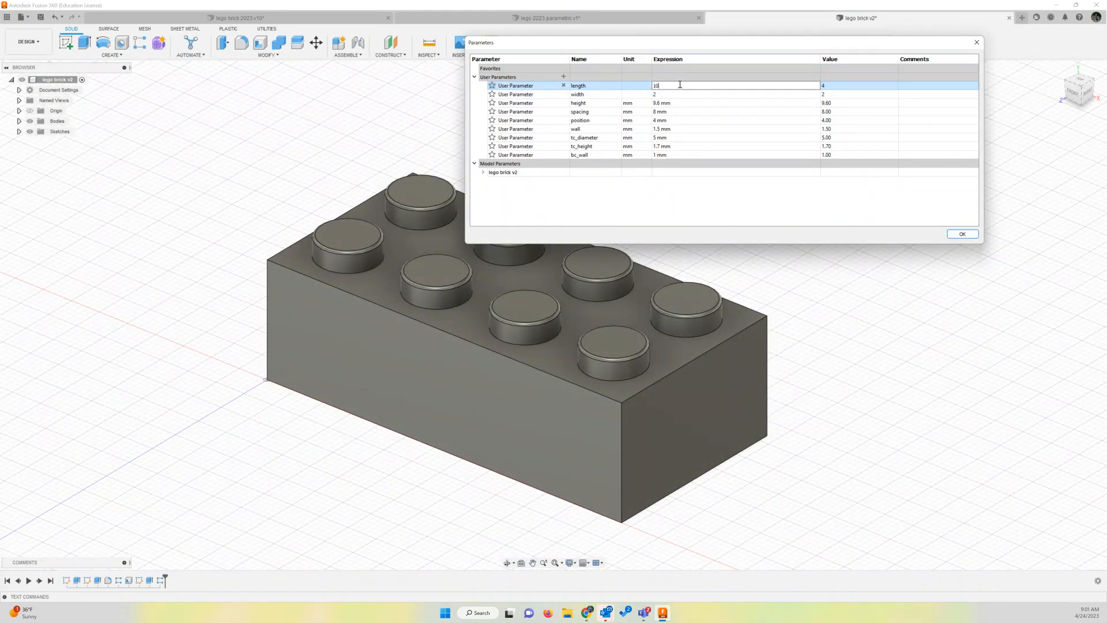
key(Tab)
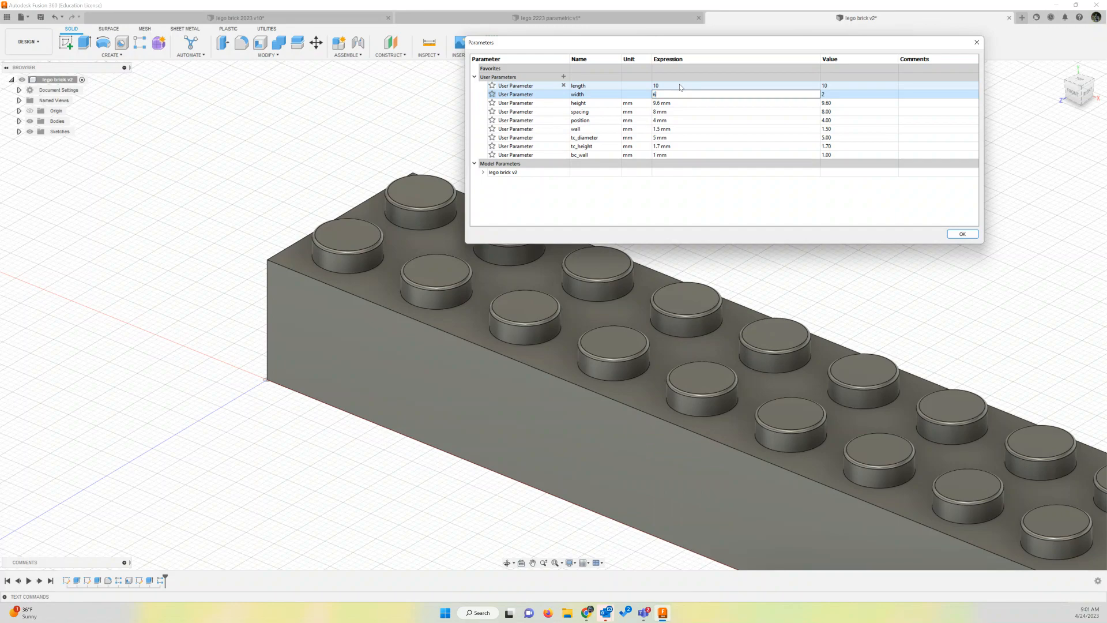
key(Return)
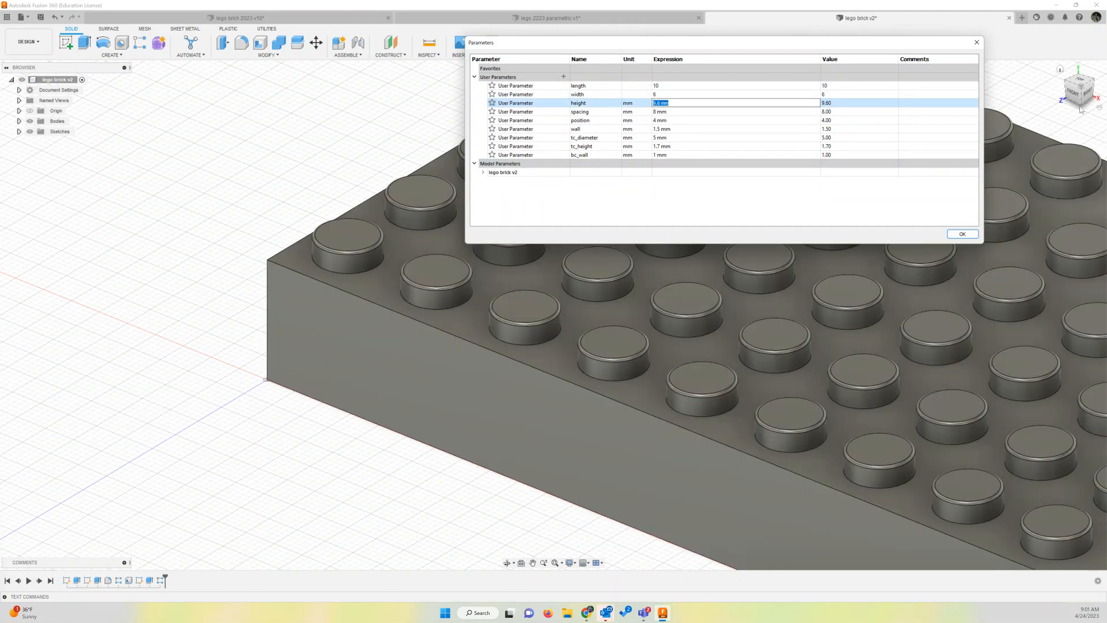
mouse_move(1081, 98)
mouse_down()
mouse_move(1091, 44)
mouse_move(1074, 104)
mouse_move(1083, 86)
mouse_up()
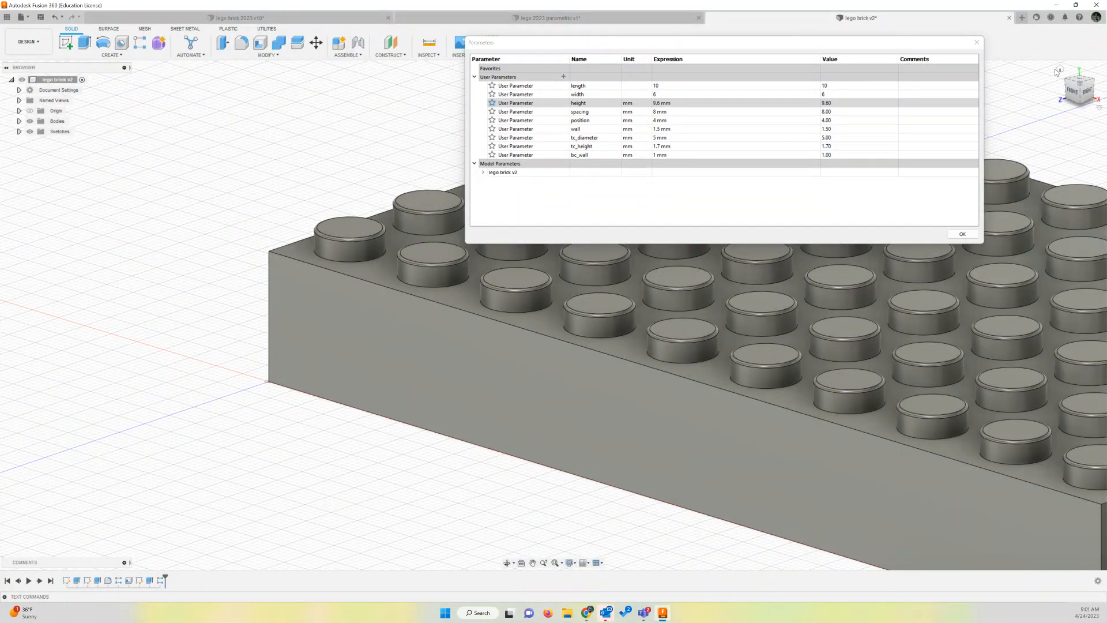
click(1061, 69)
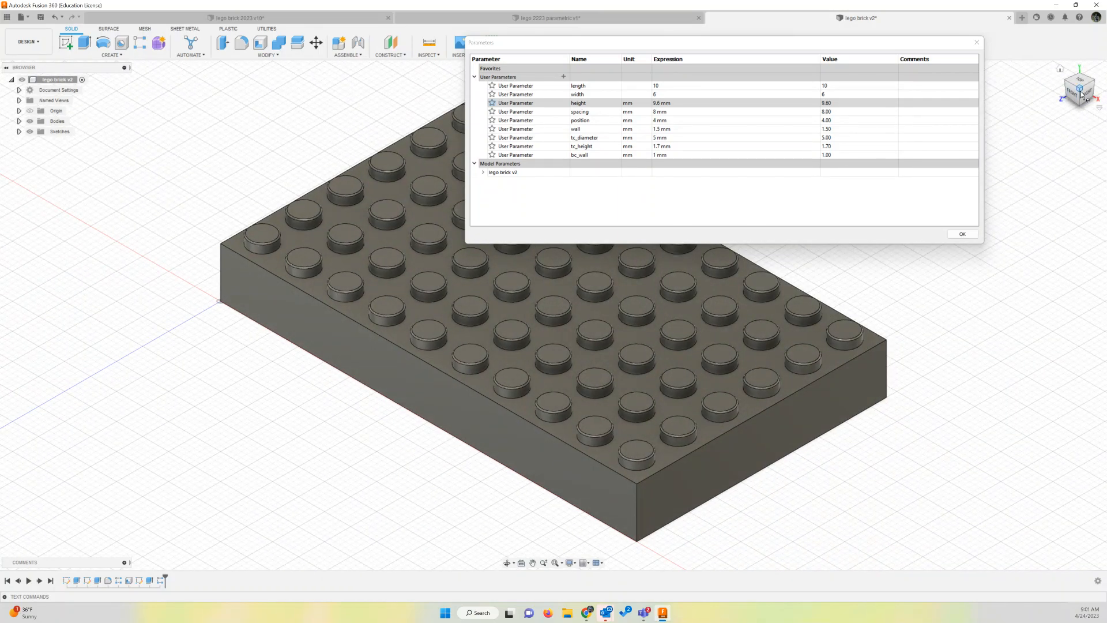
mouse_move(1083, 92)
mouse_down()
mouse_move(1101, 24)
mouse_move(1067, 110)
mouse_move(1027, 145)
mouse_up()
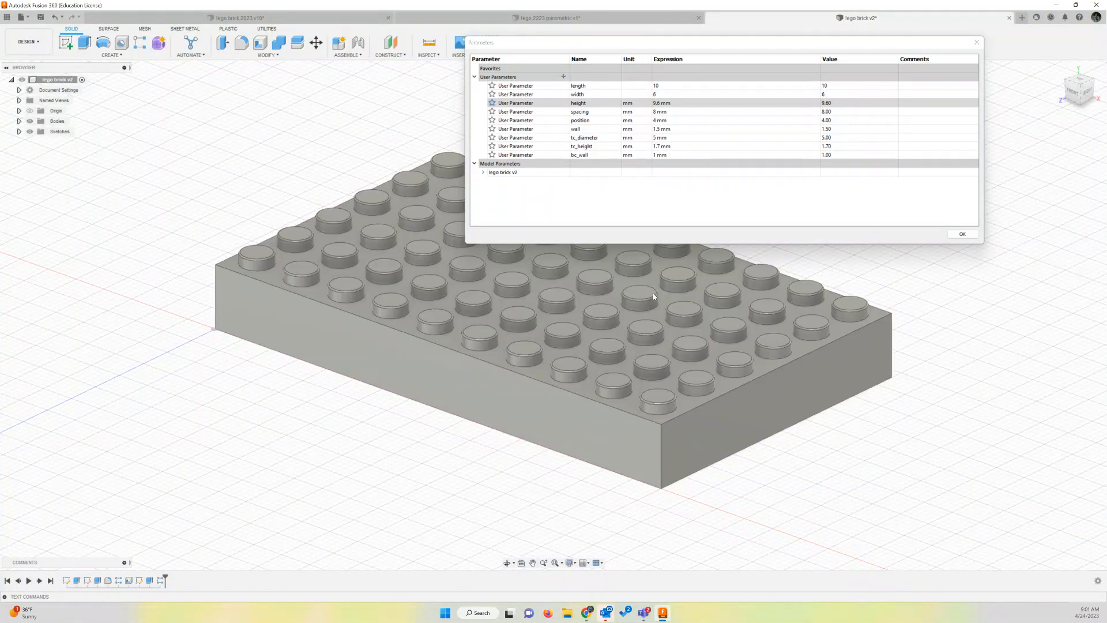
click(963, 234)
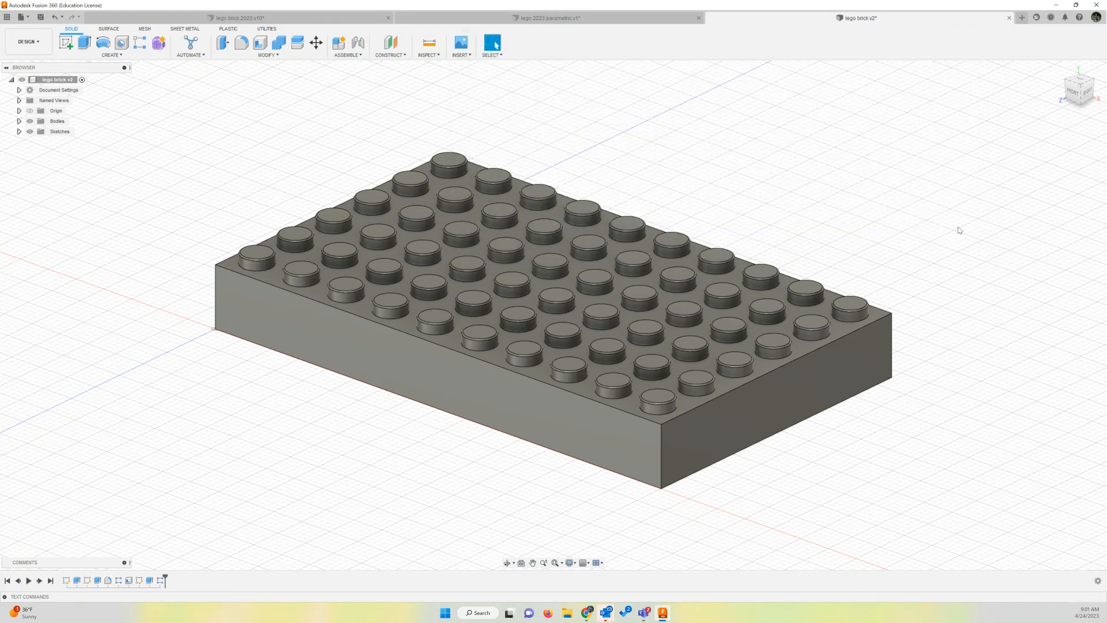